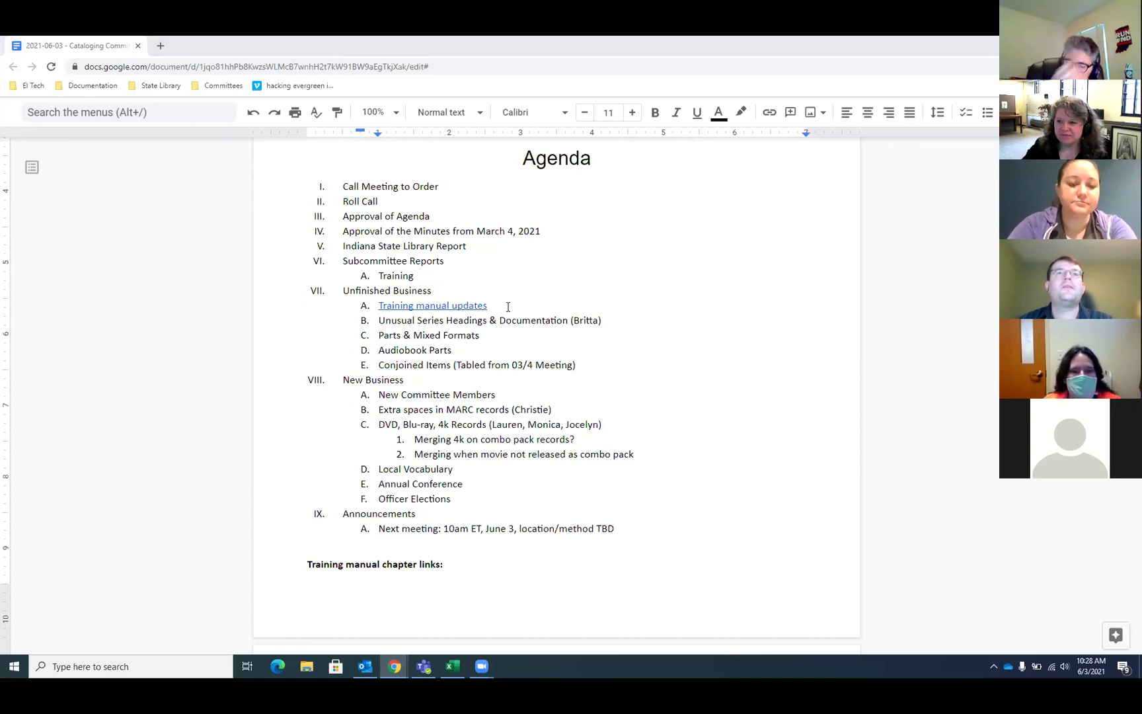
# Review the meeting agenda's Unfinished Business items, starting with Training manual updates
pyautogui.scroll(-1, 510, 304)
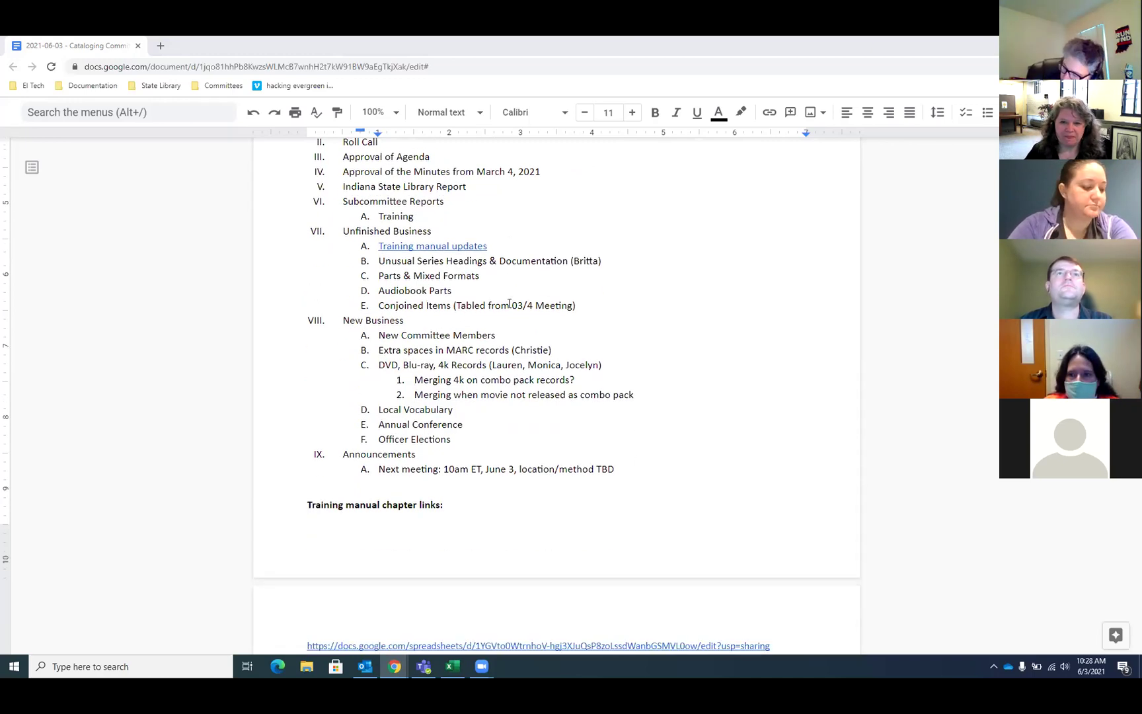
pyautogui.click(519, 247)
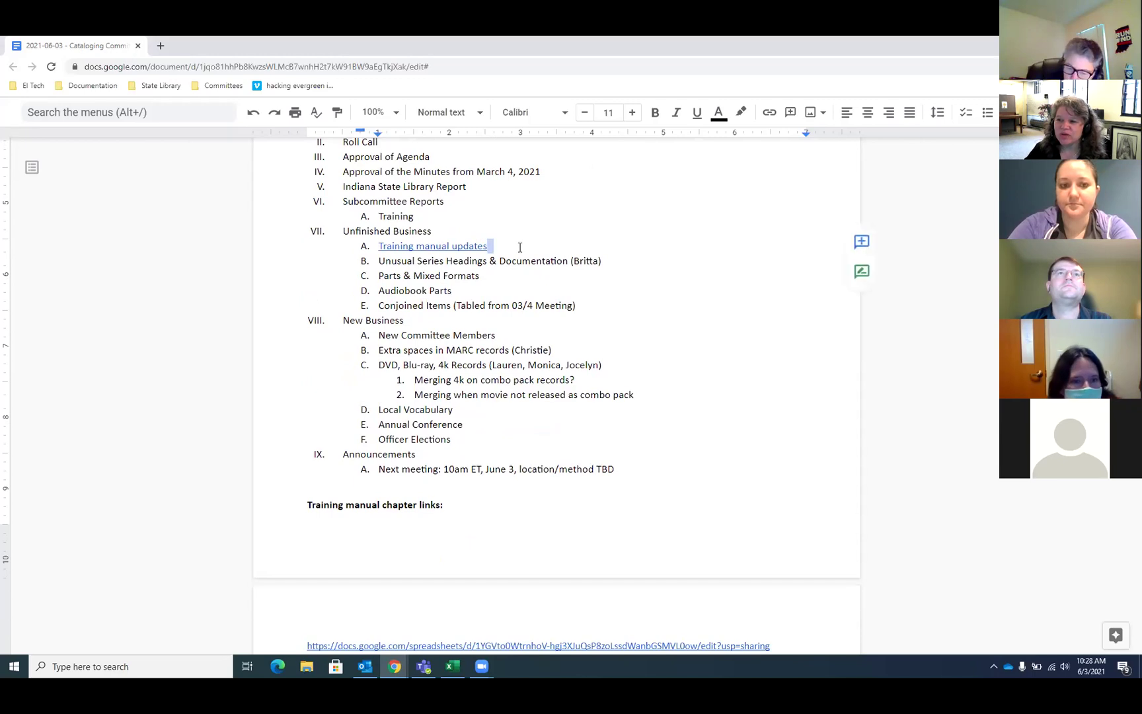
pyautogui.click(380, 263)
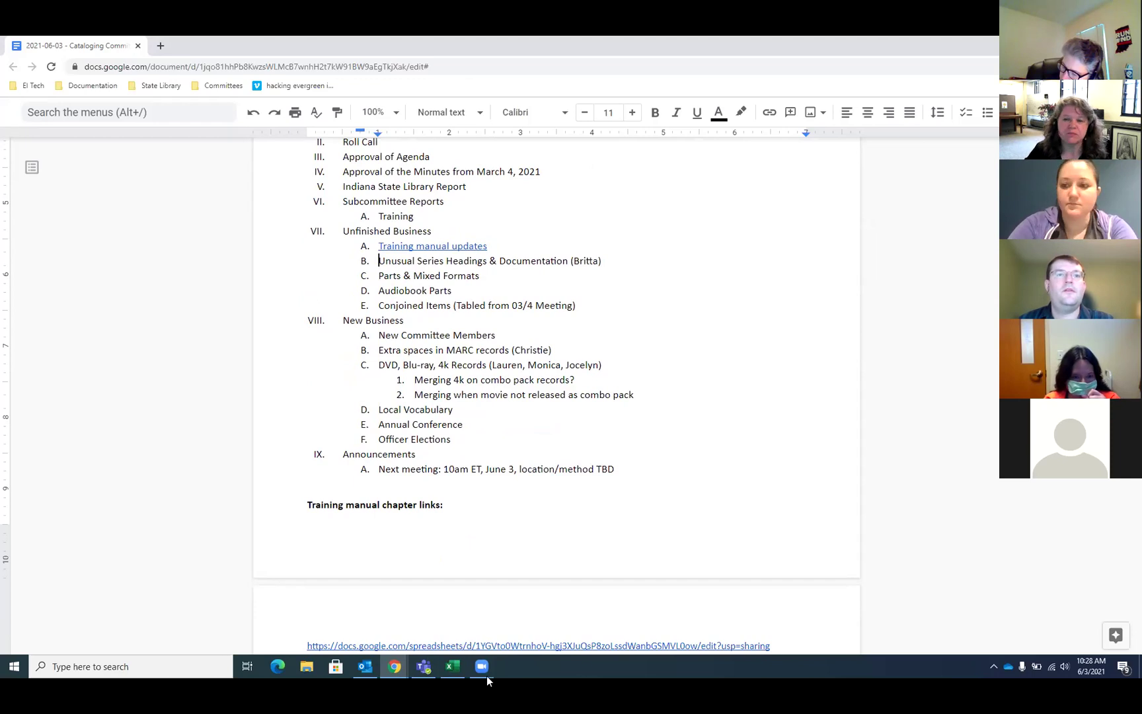
pyautogui.moveTo(482, 667)
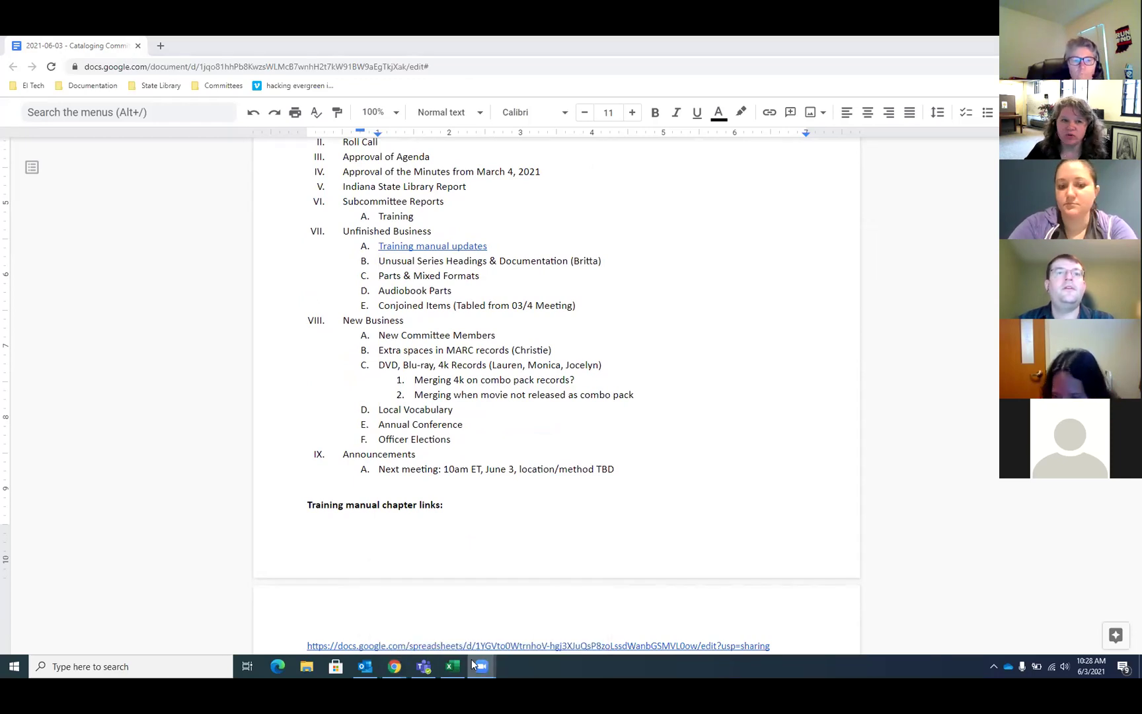
pyautogui.click(444, 631)
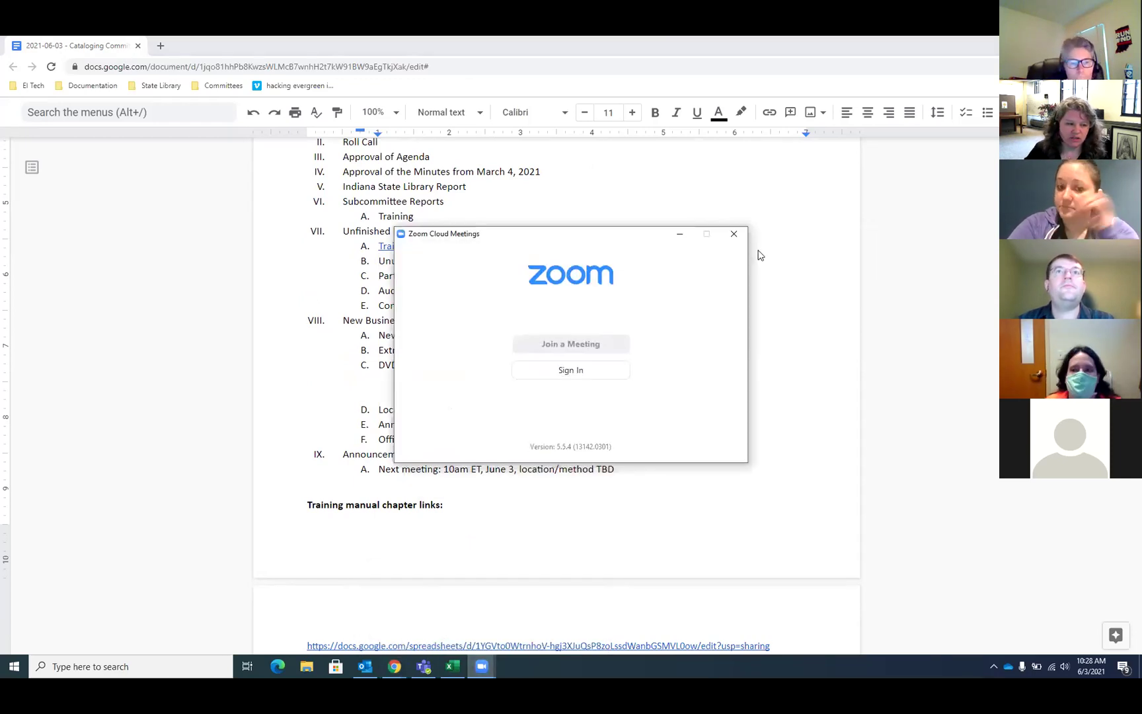
pyautogui.click(681, 233)
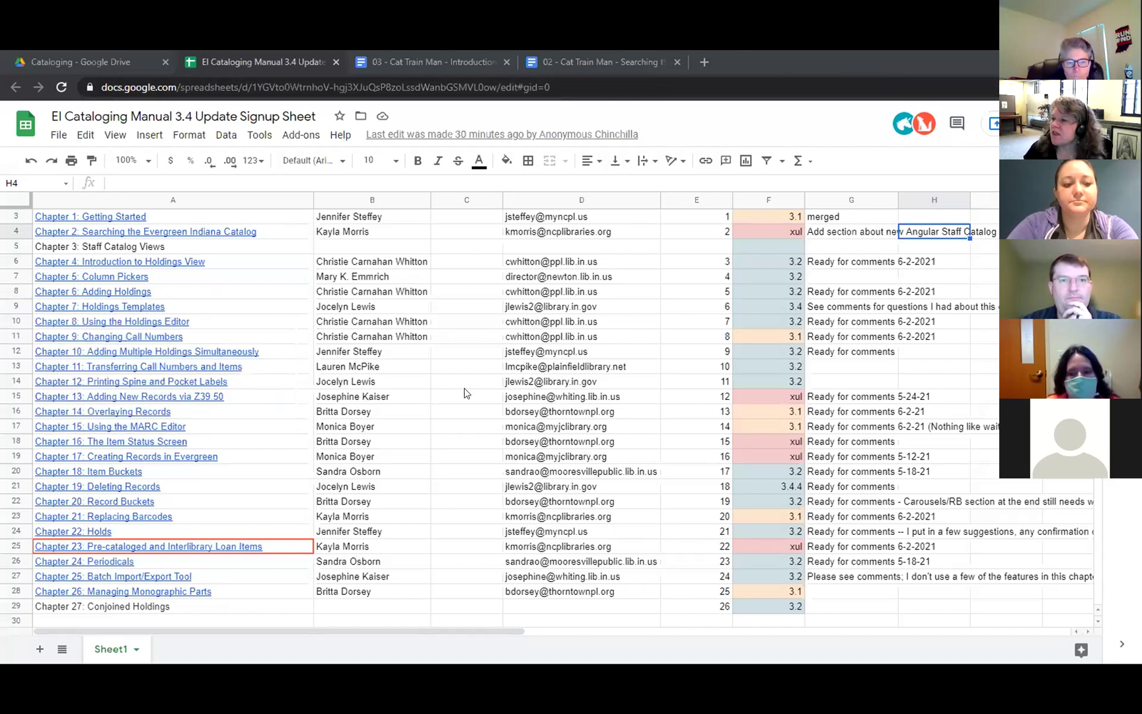
# Review chapter assignments, versions and readiness notes for all chapters in the EI Cataloging Manual 3.4 Update Signup Sheet
pyautogui.scroll(1, 523, 370)
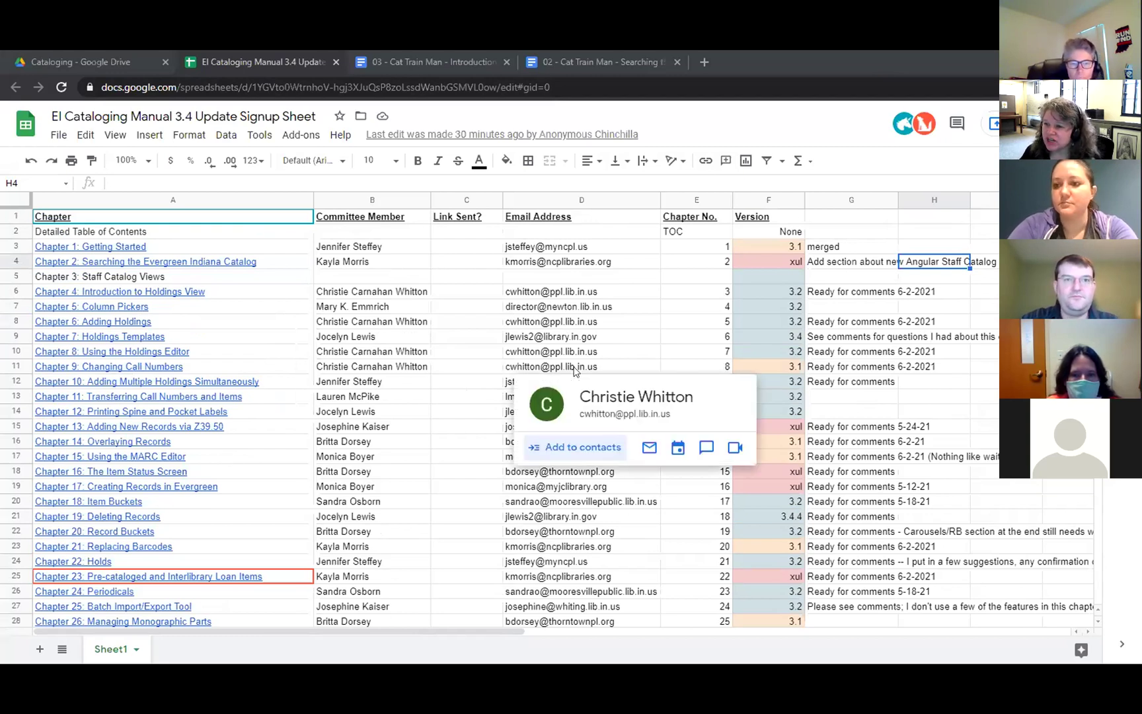
pyautogui.scroll(-1, 442, 359)
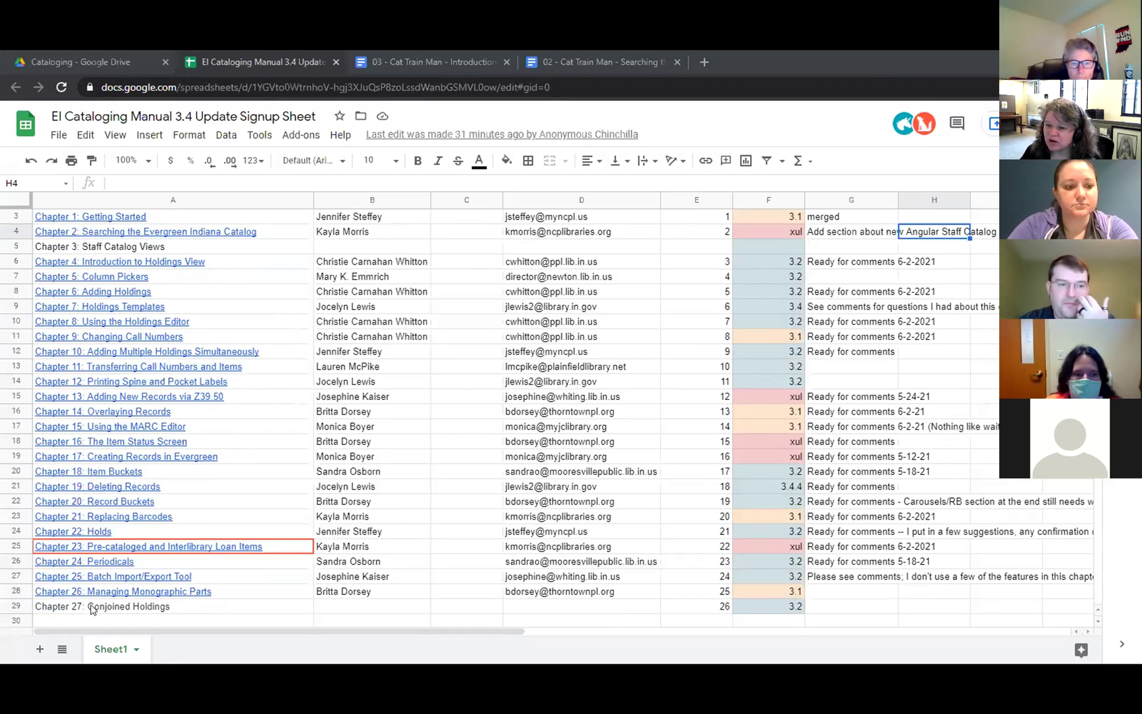
pyautogui.scroll(1, 279, 287)
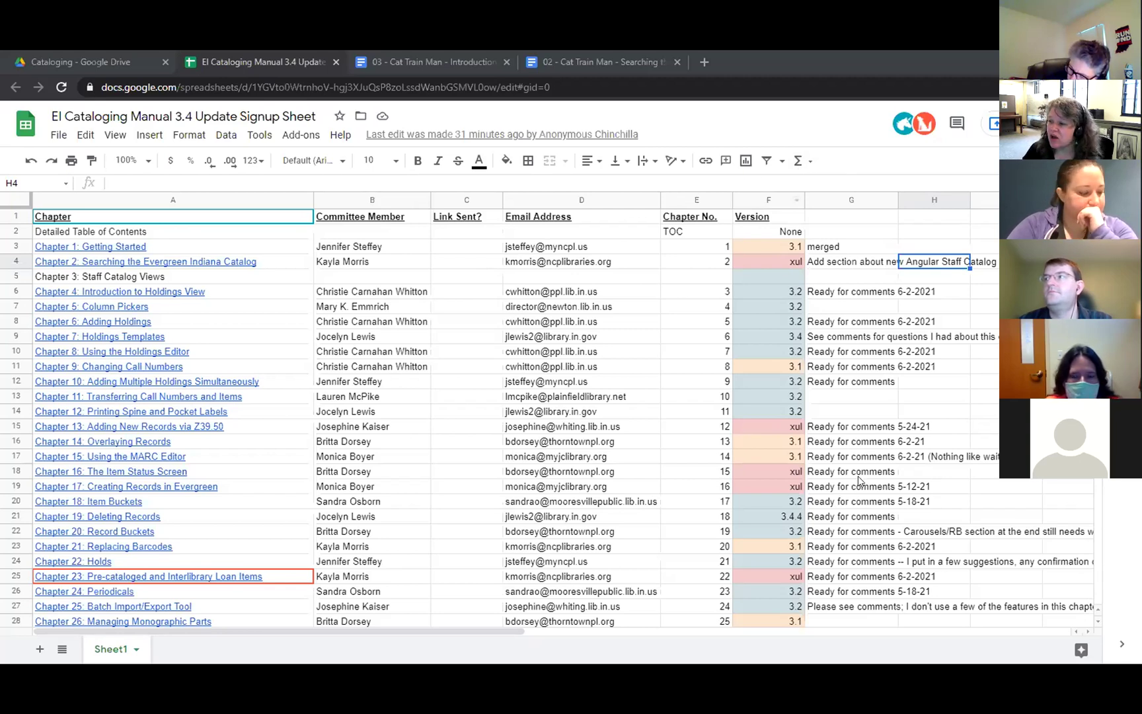
pyautogui.scroll(-2, 842, 516)
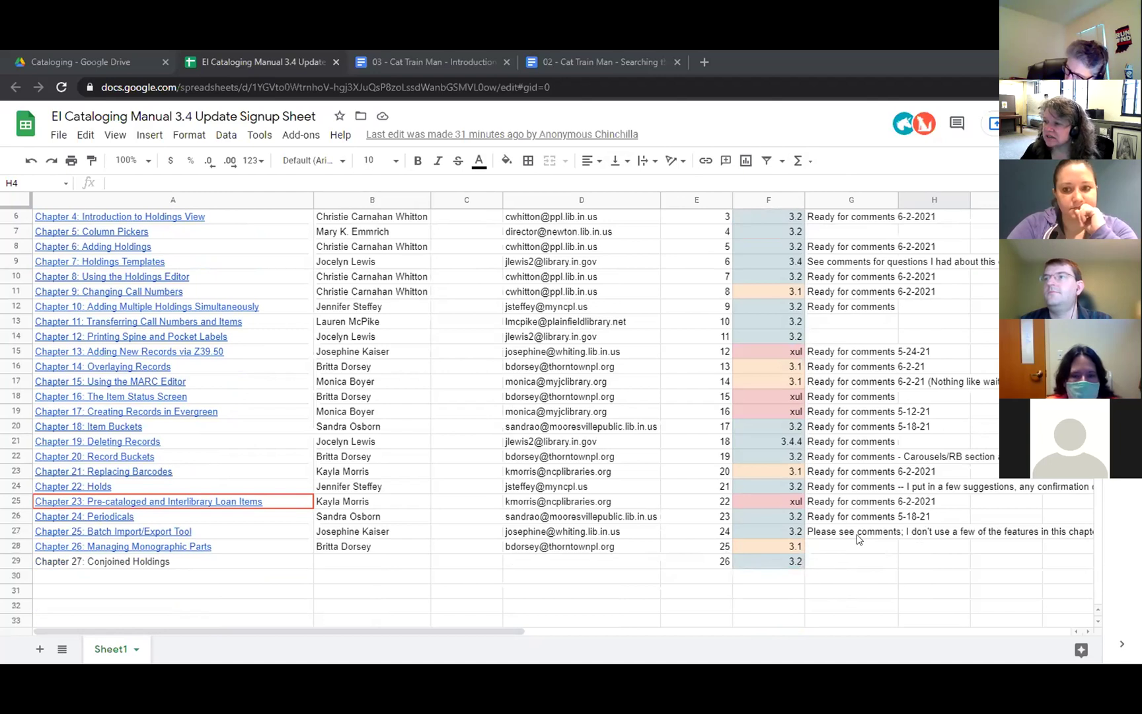
pyautogui.scroll(1, 858, 539)
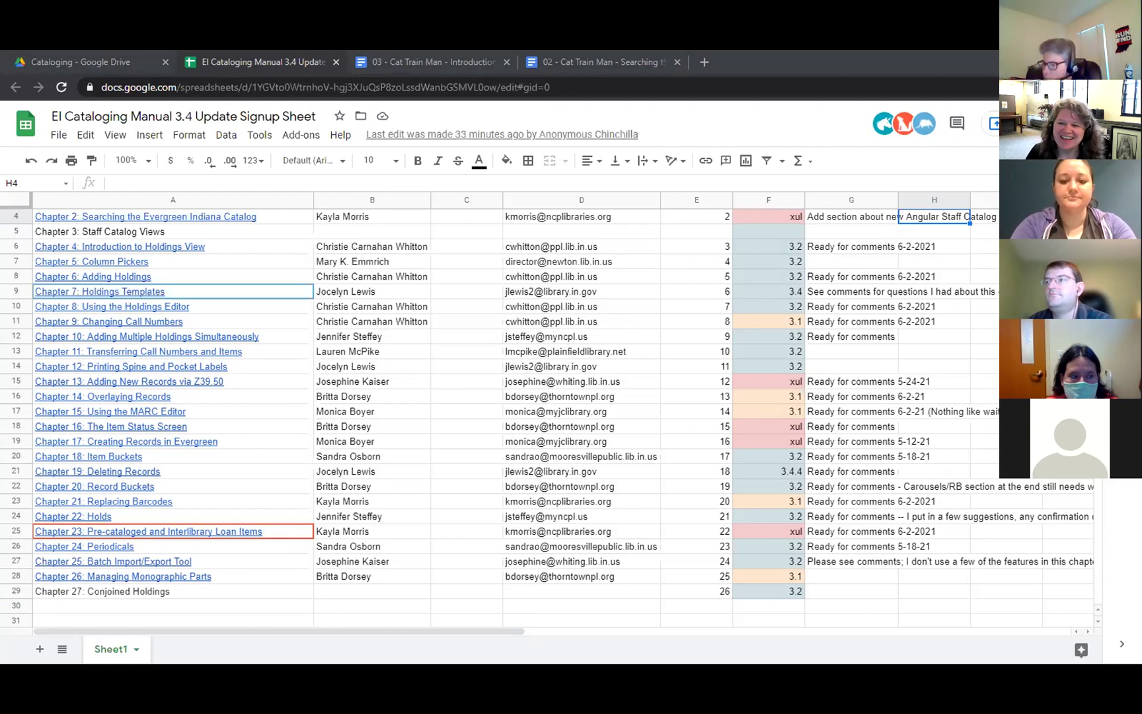
pyautogui.moveTo(53, 576)
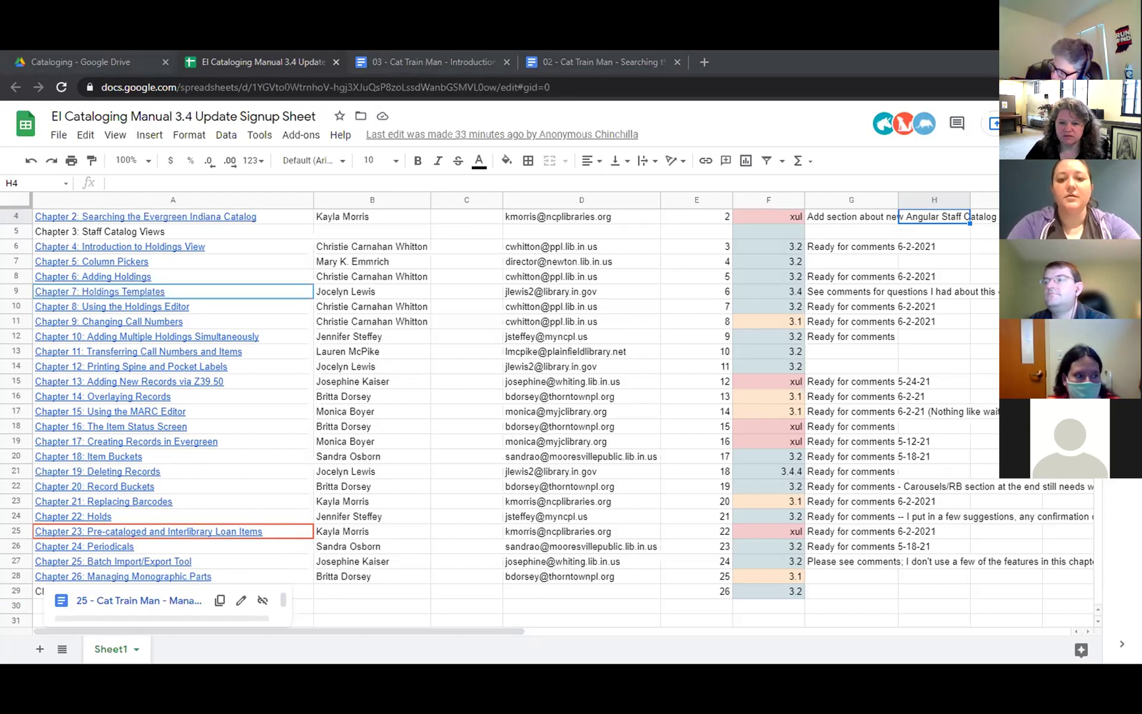
# Switch to the Cataloging Training Manual - 3.4 - Master document and go to its title page
pyautogui.hotkey('alt', 'Tab')
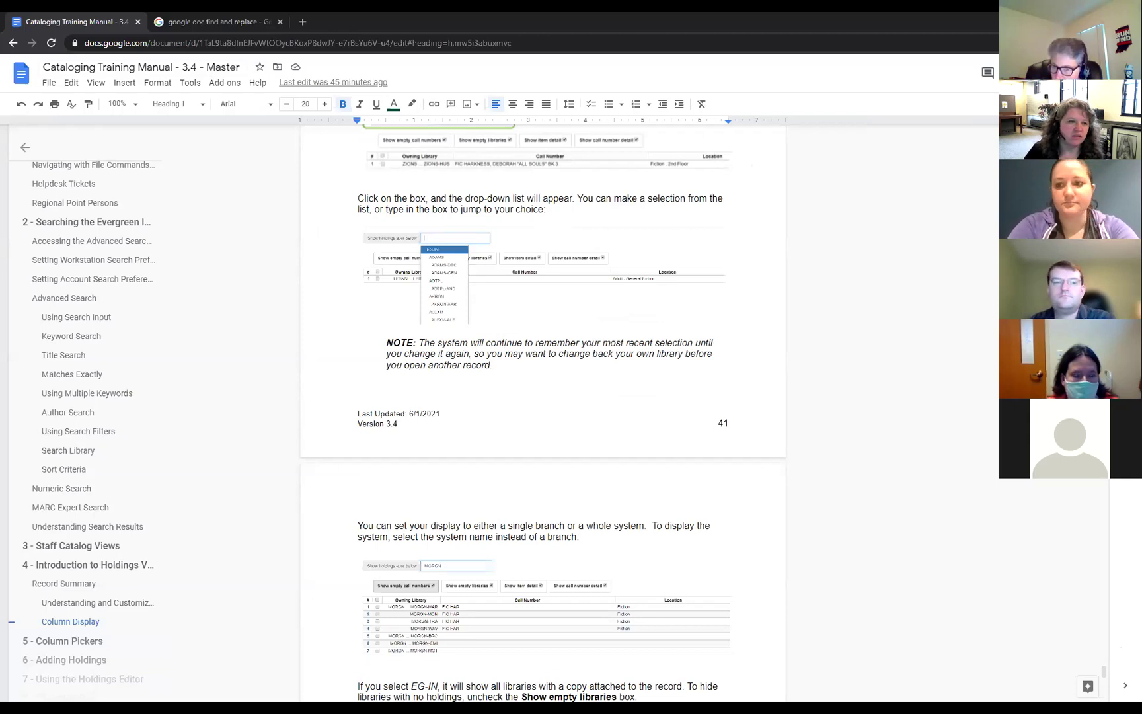
pyautogui.scroll(5, 328, 473)
pyautogui.scroll(3, 58, 428)
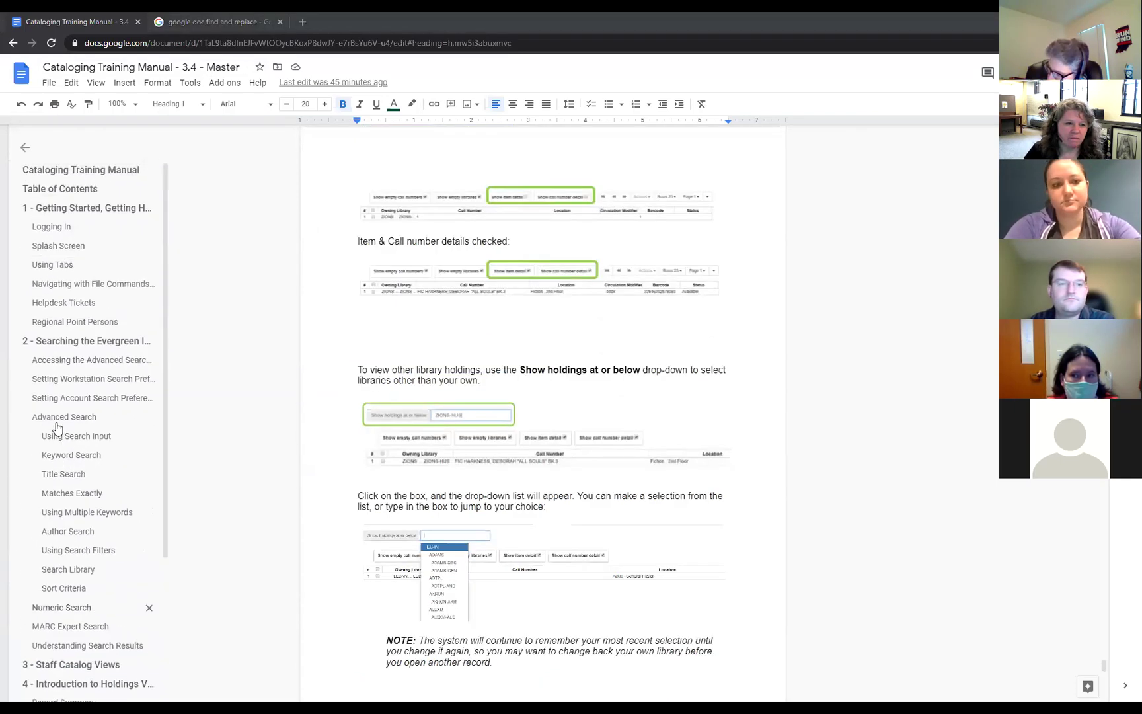
pyautogui.click(81, 174)
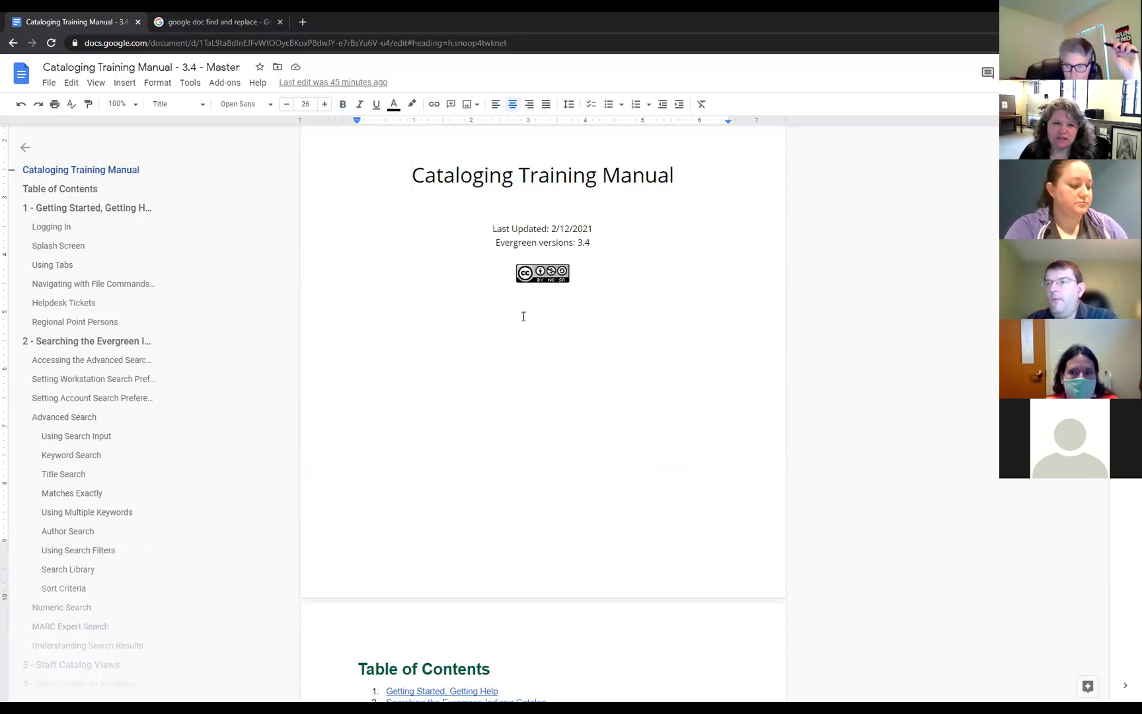
pyautogui.scroll(3, 648, 334)
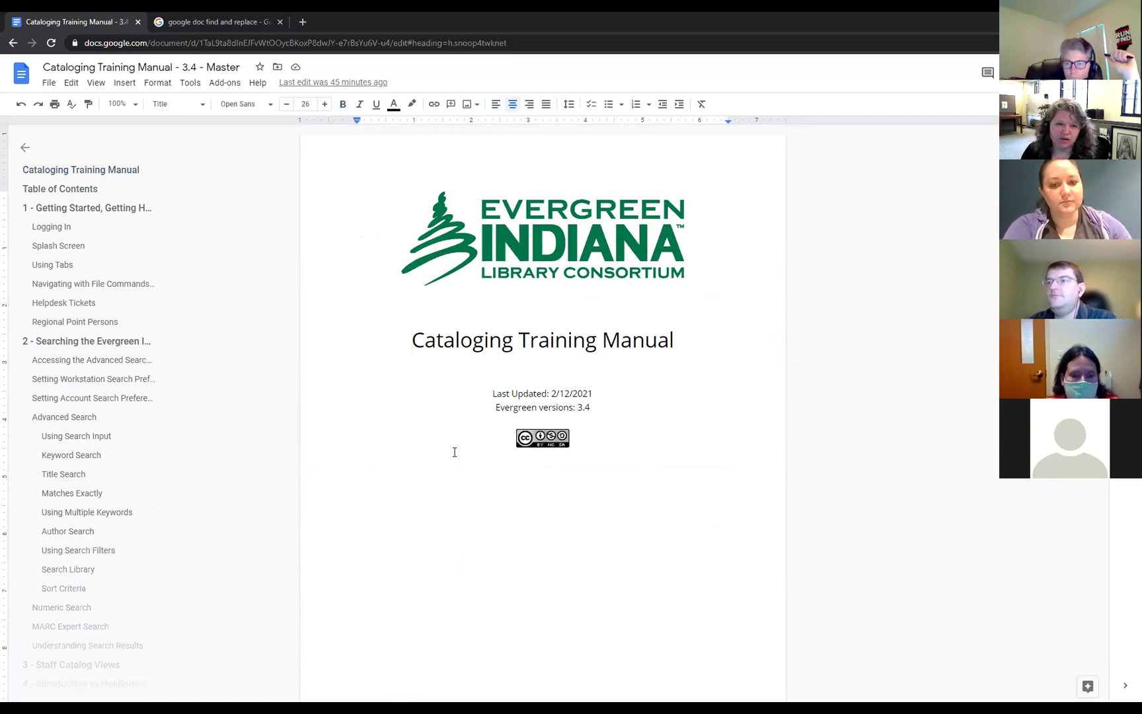
# Go to the Table of Contents, follow its Searching the Evergreen Indiana Catalog link, and return through the chapter's back link
pyautogui.click(44, 189)
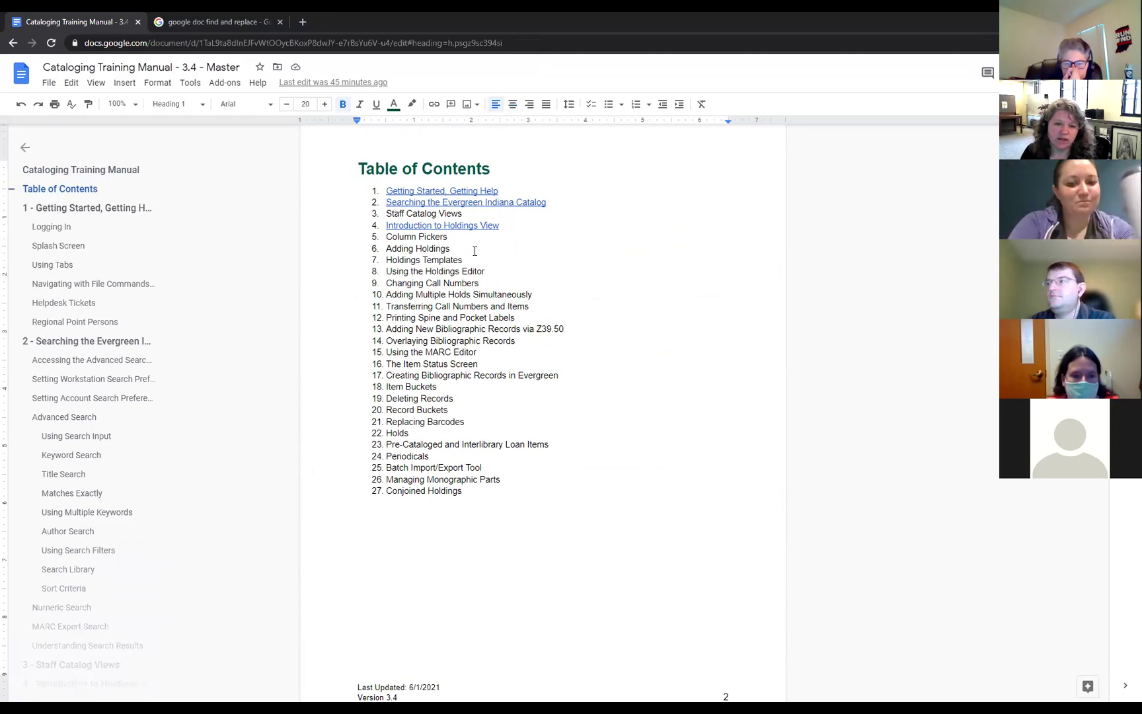
pyautogui.click(454, 204)
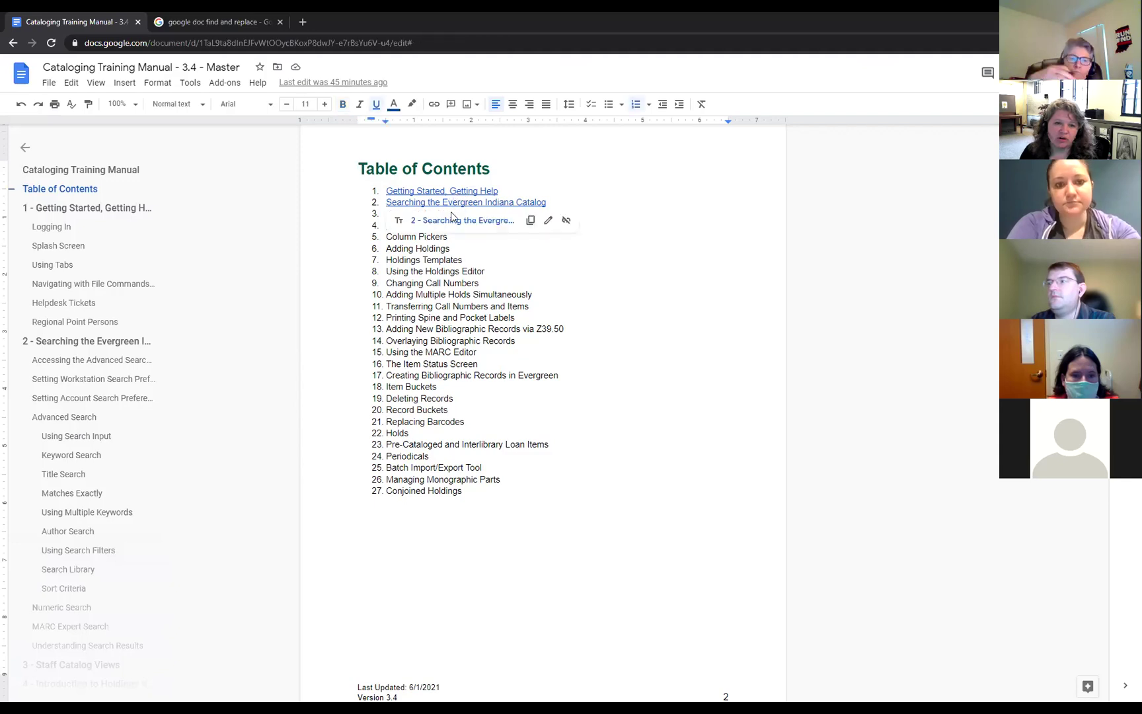
pyautogui.click(451, 220)
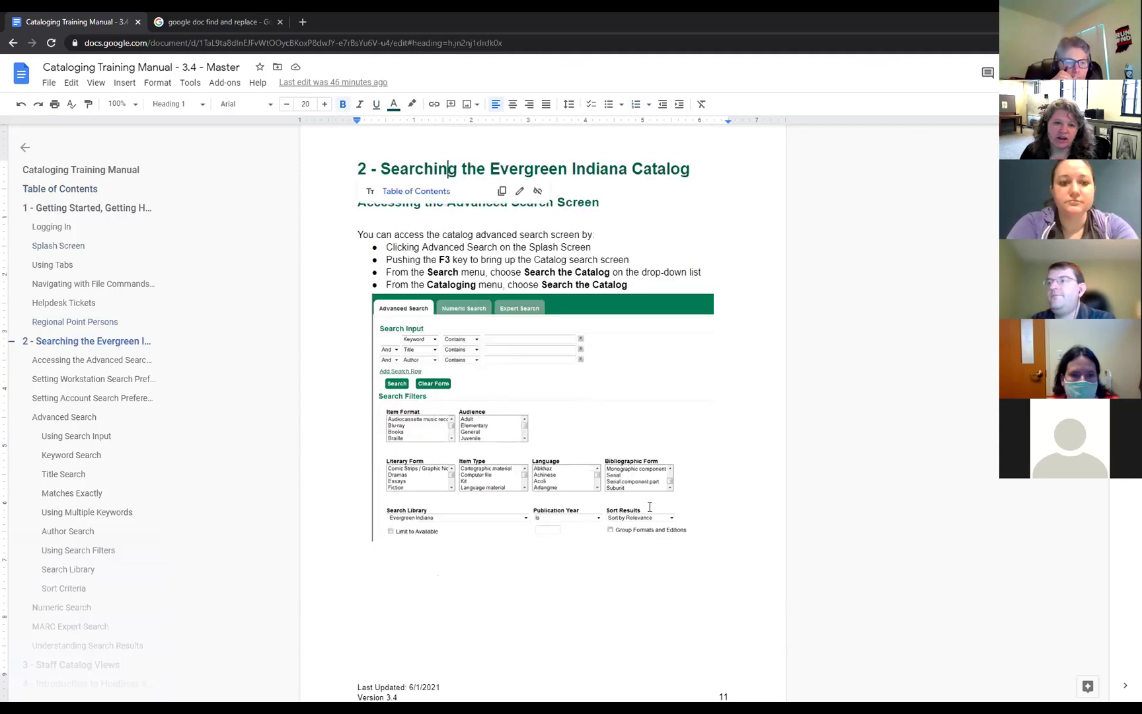
pyautogui.click(408, 188)
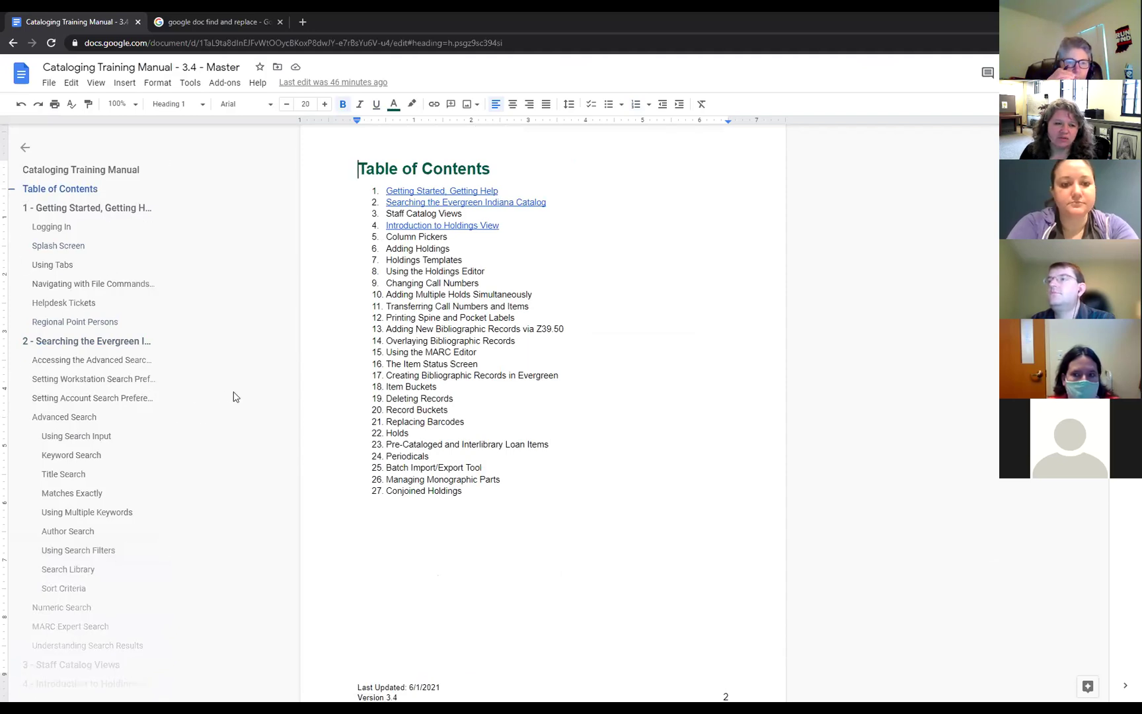
# Use the document outline to view Keyword Search, 4 - Introduction to Holdings View, and the remaining chapter headings near the manual's end
pyautogui.scroll(-3, 37, 263)
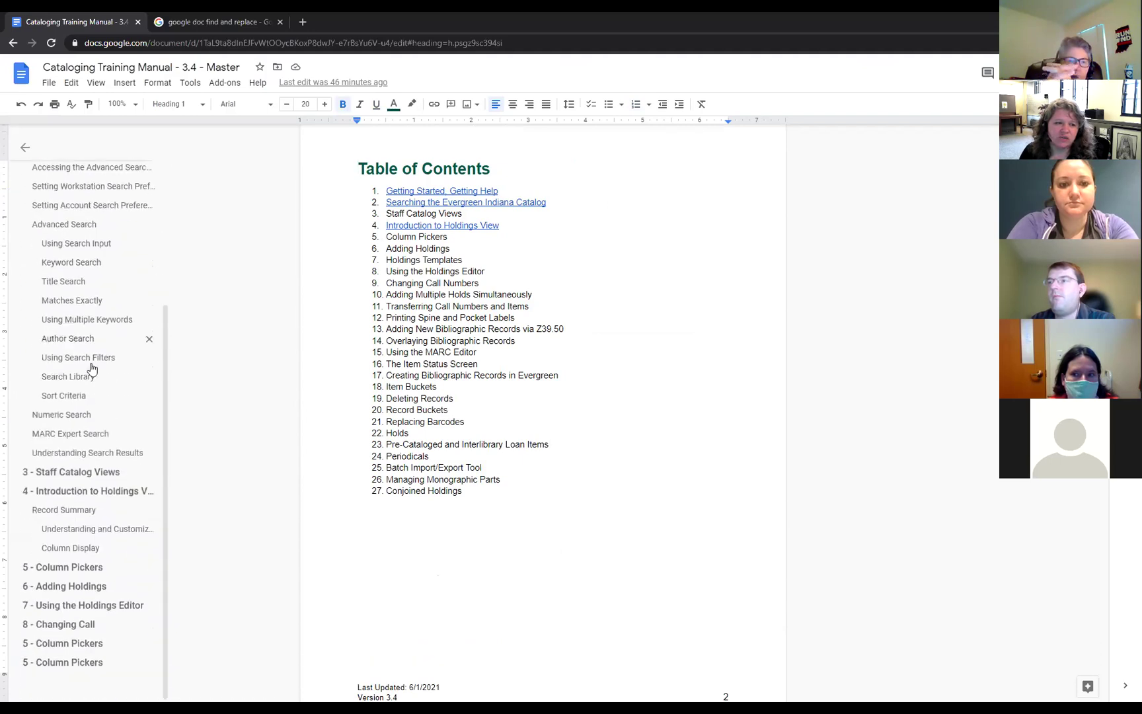
pyautogui.click(66, 259)
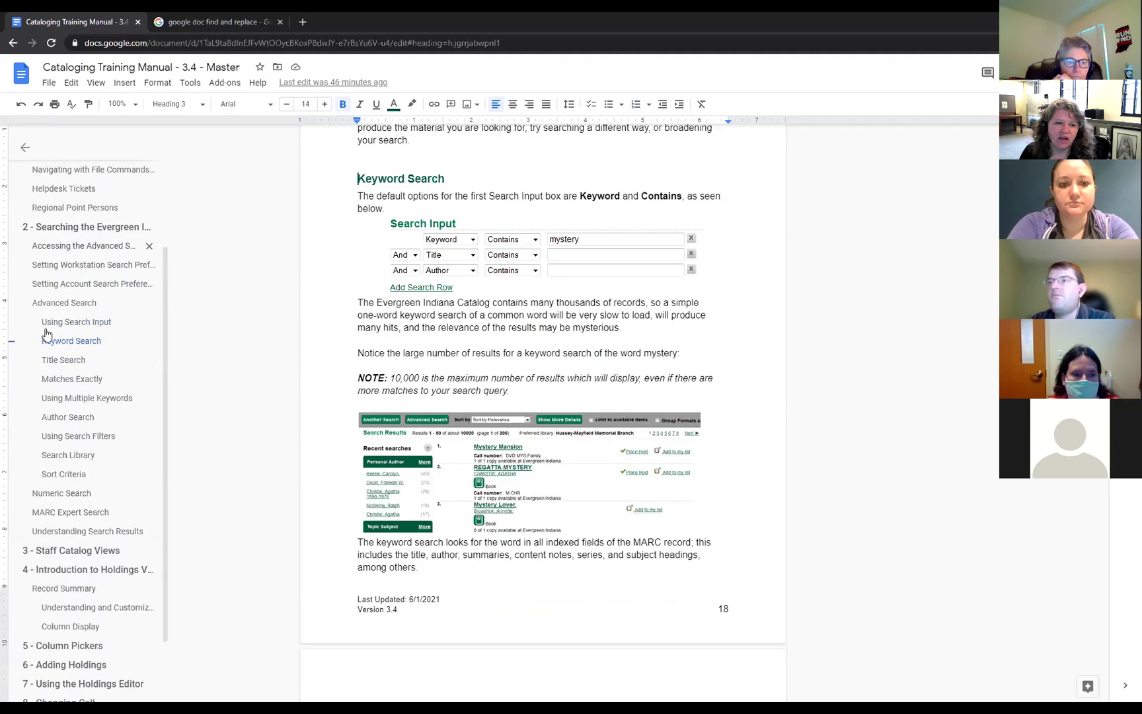
pyautogui.click(56, 570)
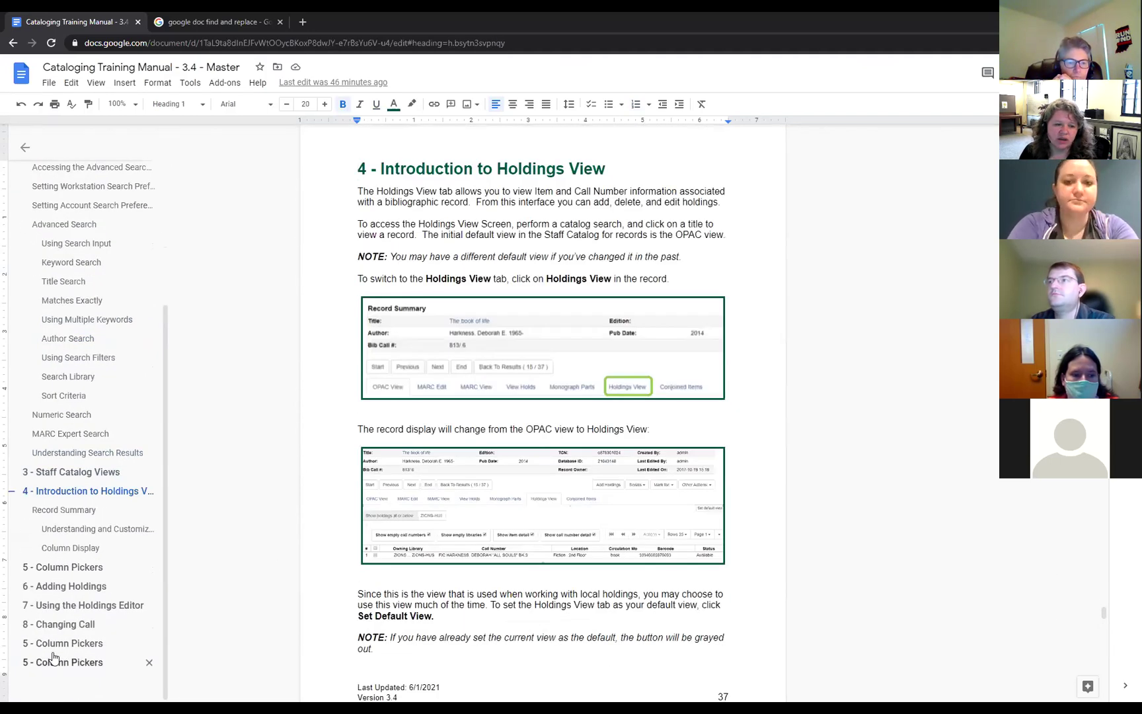
pyautogui.click(44, 606)
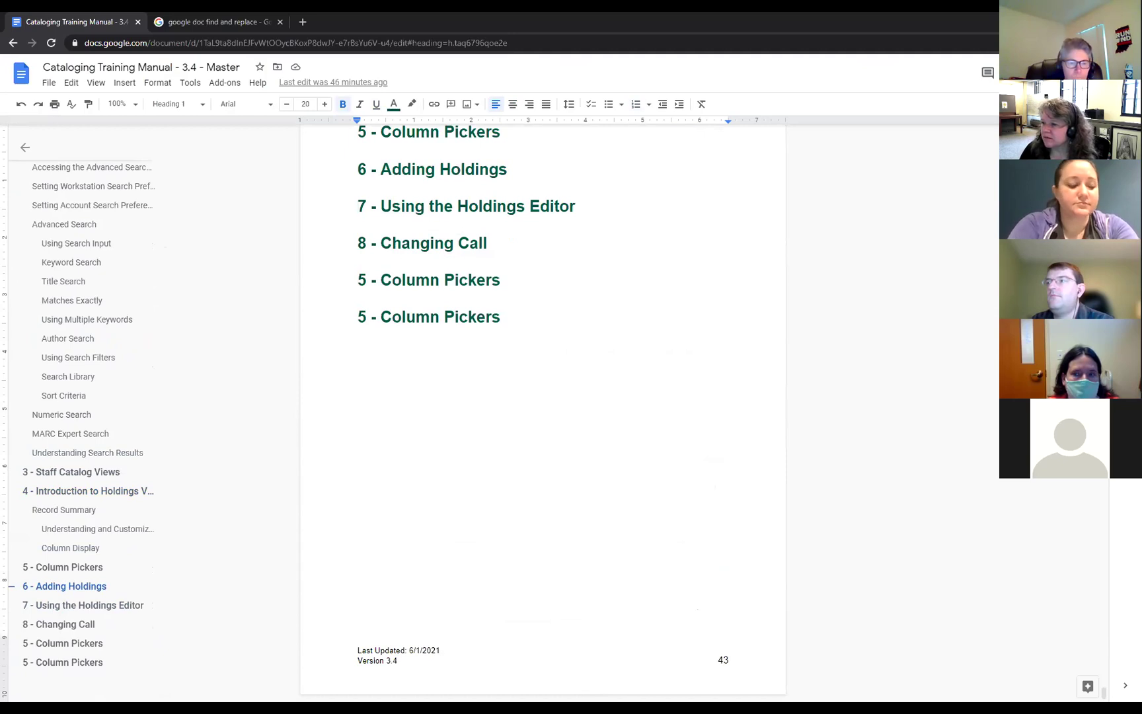
pyautogui.click(463, 316)
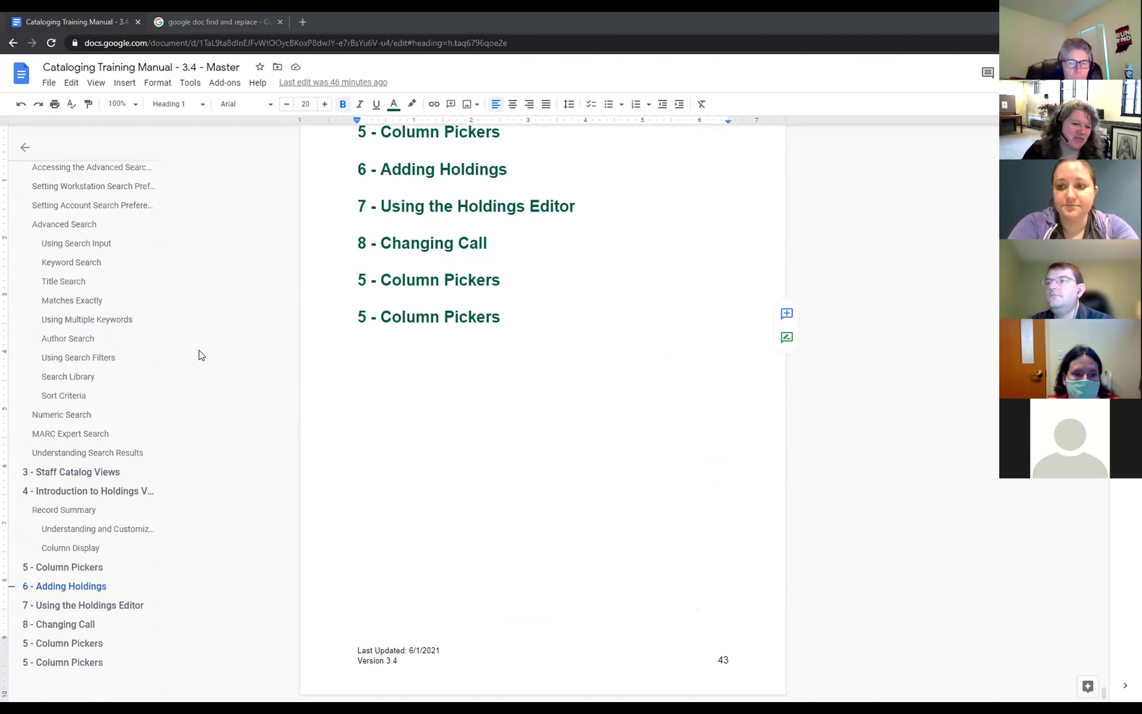
# Return from the final chapter headings to the manual's Table of Contents
pyautogui.scroll(2, 66, 403)
pyautogui.scroll(2, 66, 409)
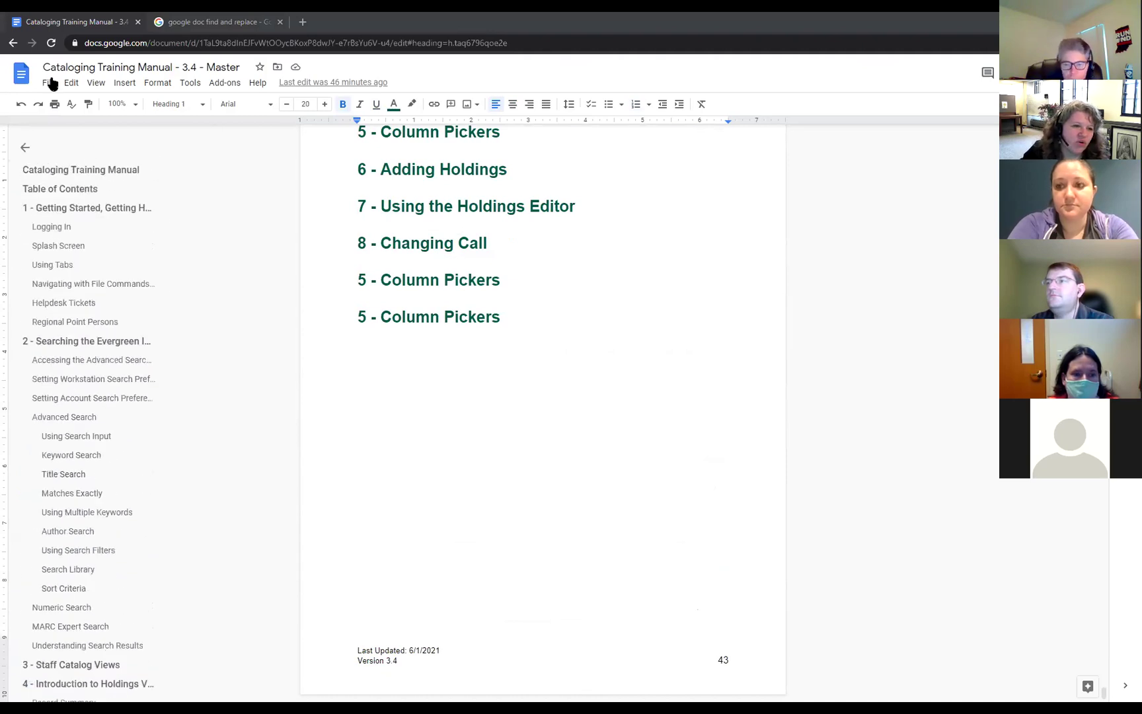
pyautogui.click(62, 171)
pyautogui.click(63, 189)
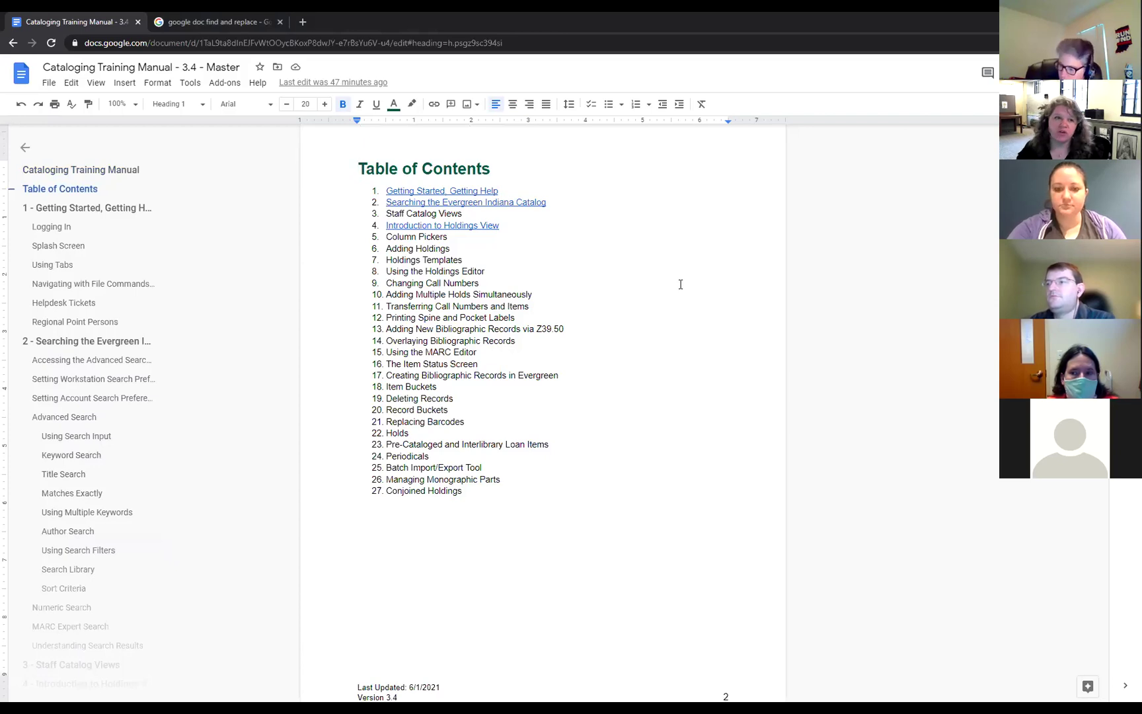
# Look up the Evergreen ILS 3.6 documentation in a new browser tab and open its index page
pyautogui.click(303, 22)
pyautogui.write('evergreen')
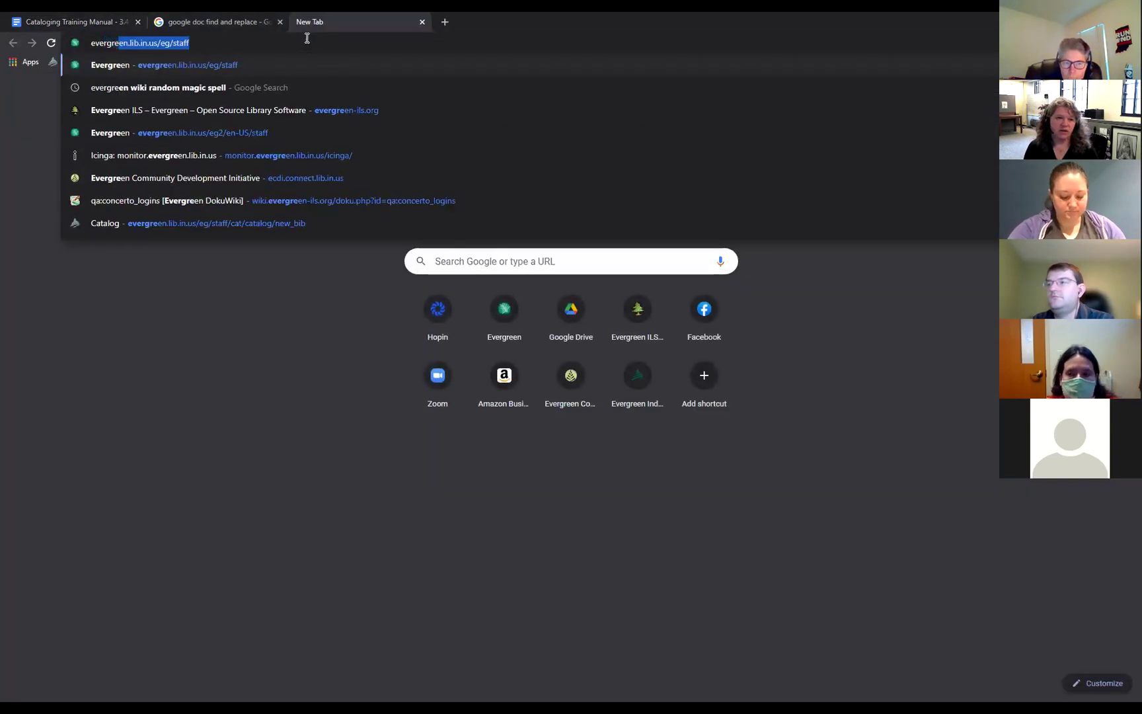
pyautogui.write(' il')
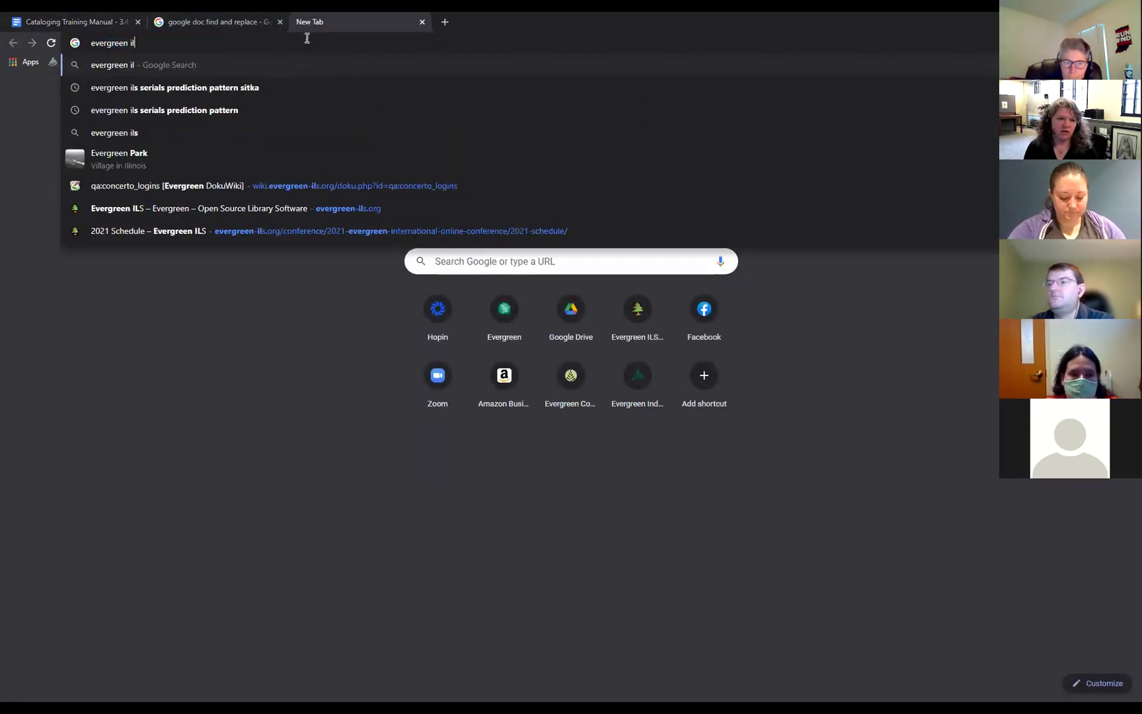
pyautogui.write('s 3.6 d')
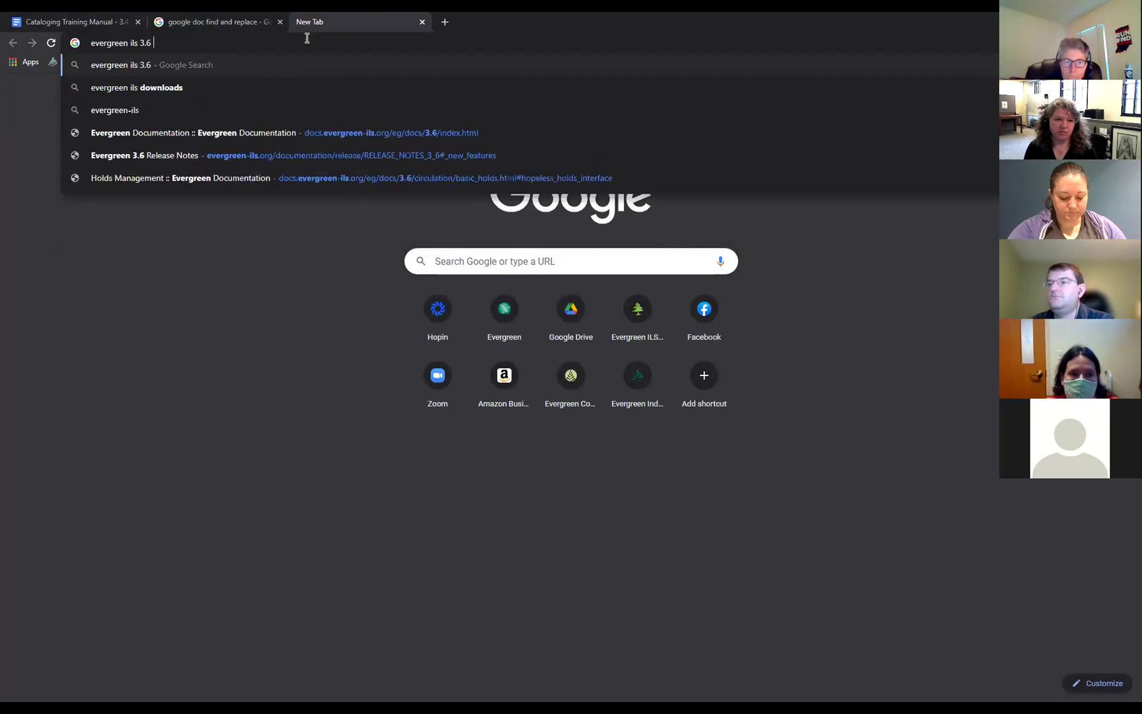
pyautogui.click(367, 90)
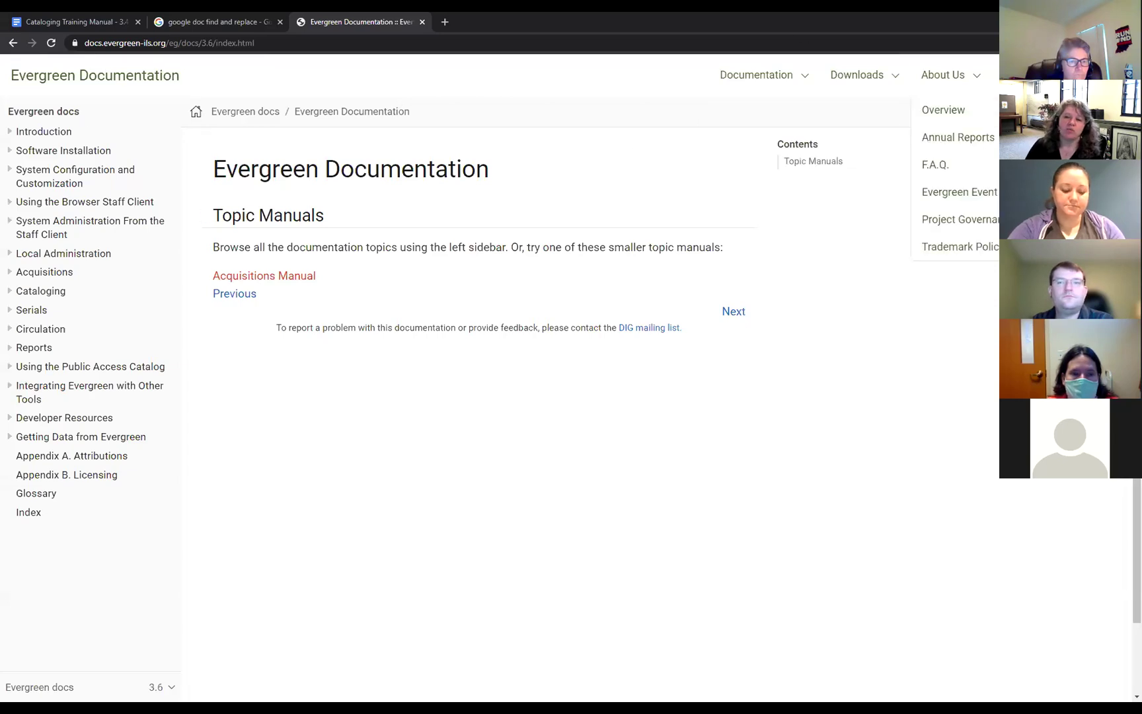
# Browse the sections of the Evergreen 3.6 documentation and open the Item Tags topic under Cataloging
pyautogui.click(9, 132)
pyautogui.click(11, 135)
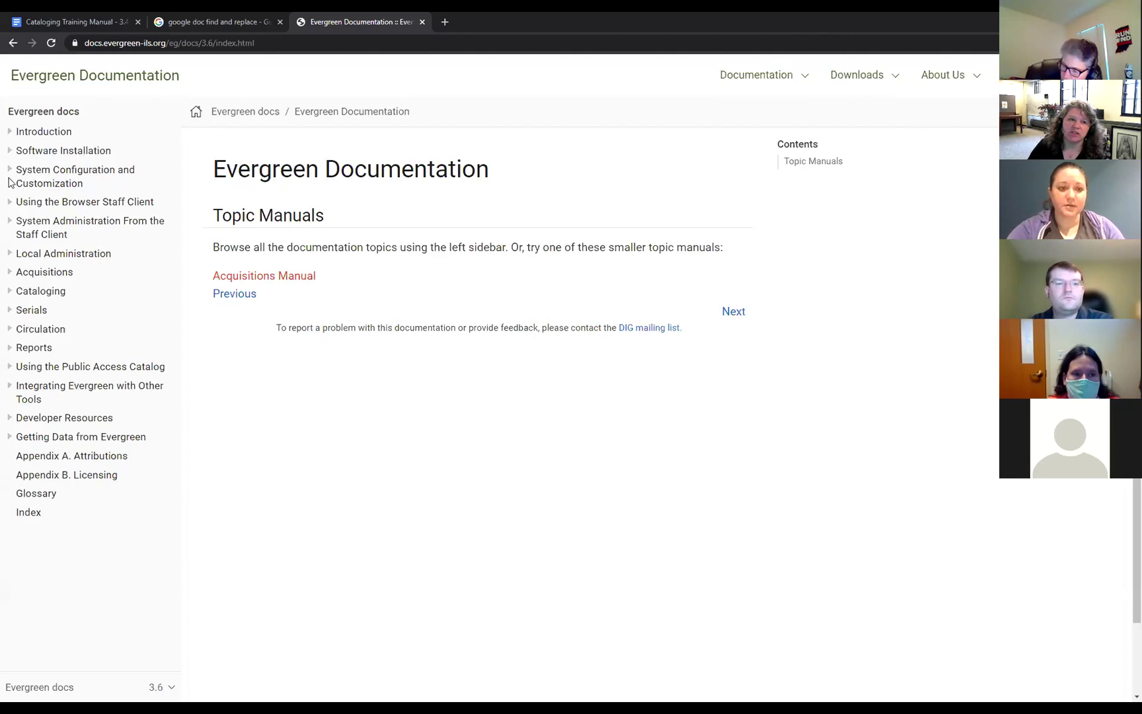
pyautogui.click(9, 172)
pyautogui.click(17, 166)
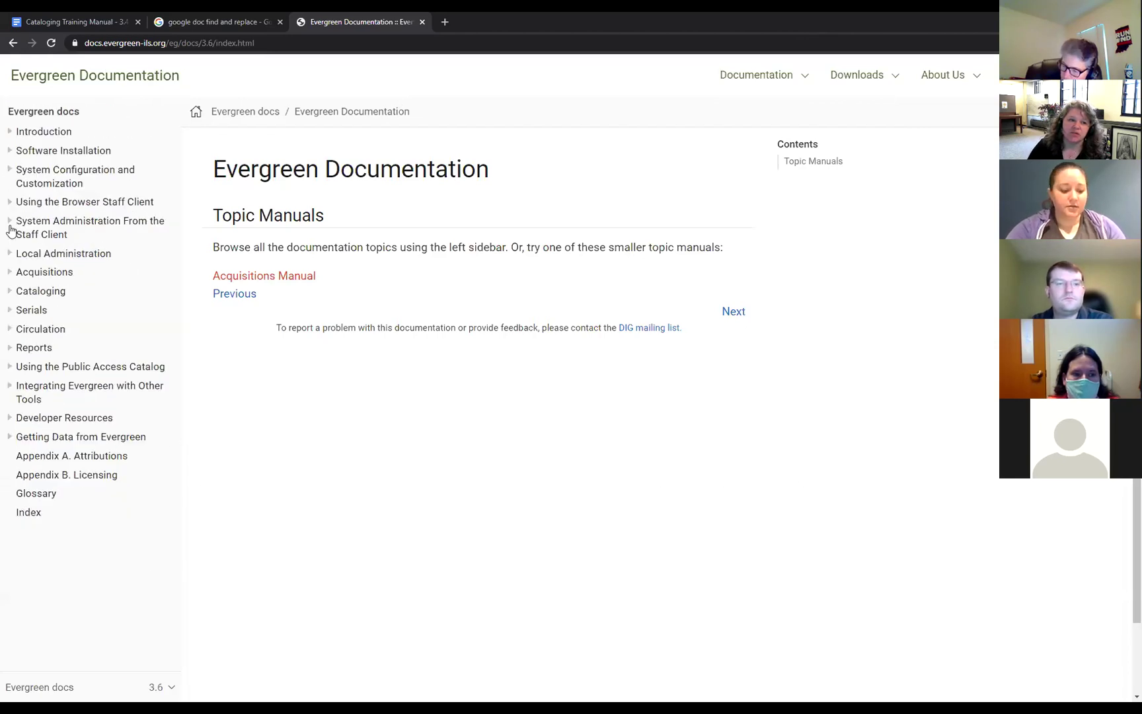
pyautogui.click(9, 256)
pyautogui.click(9, 256)
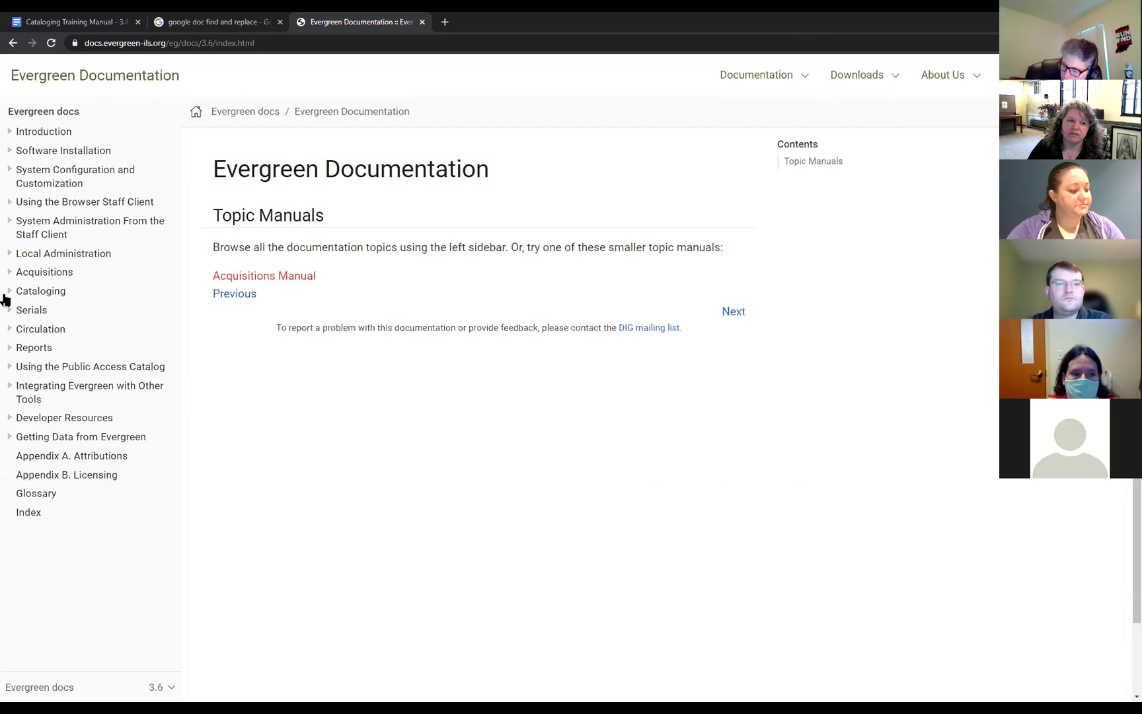
pyautogui.click(9, 293)
pyautogui.click(47, 291)
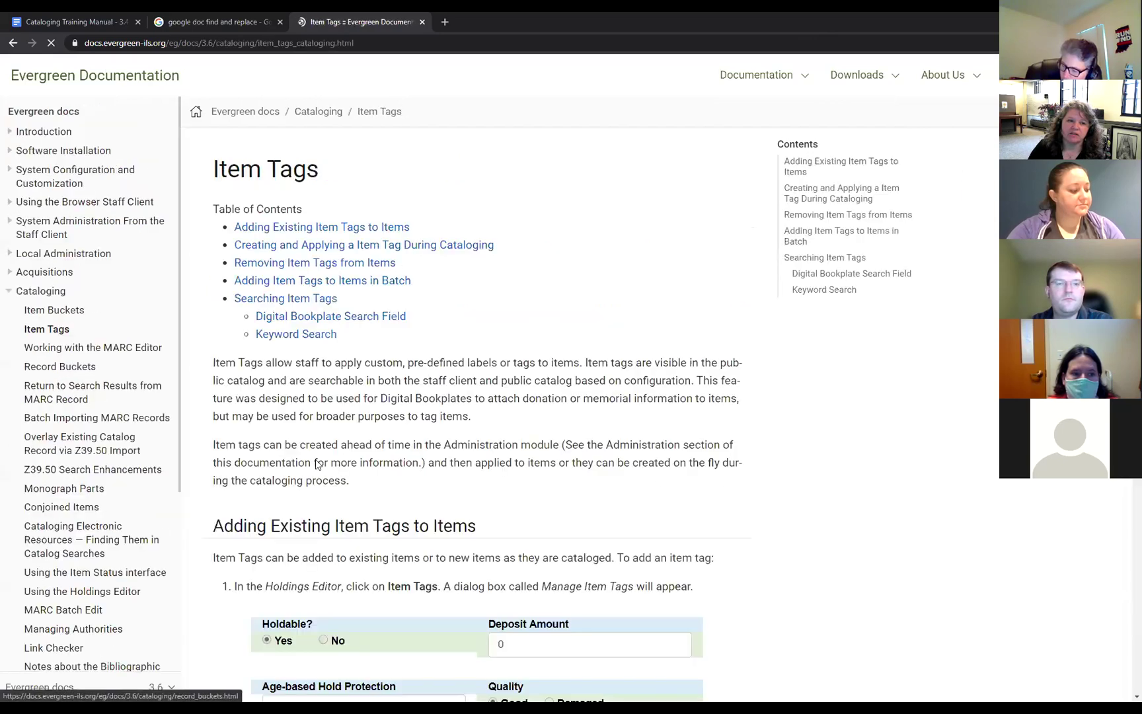
# Open the Working with the MARC Editor topic in the Evergreen documentation and return to the Cataloging Training Manual document
pyautogui.click(66, 355)
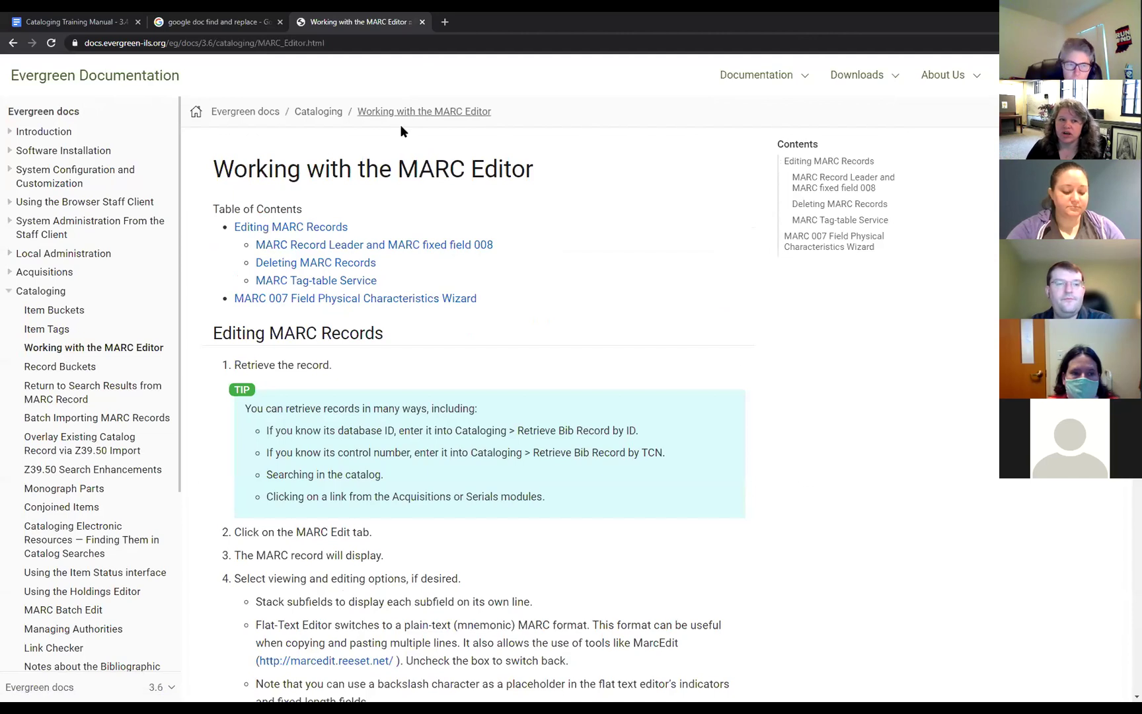
pyautogui.click(84, 24)
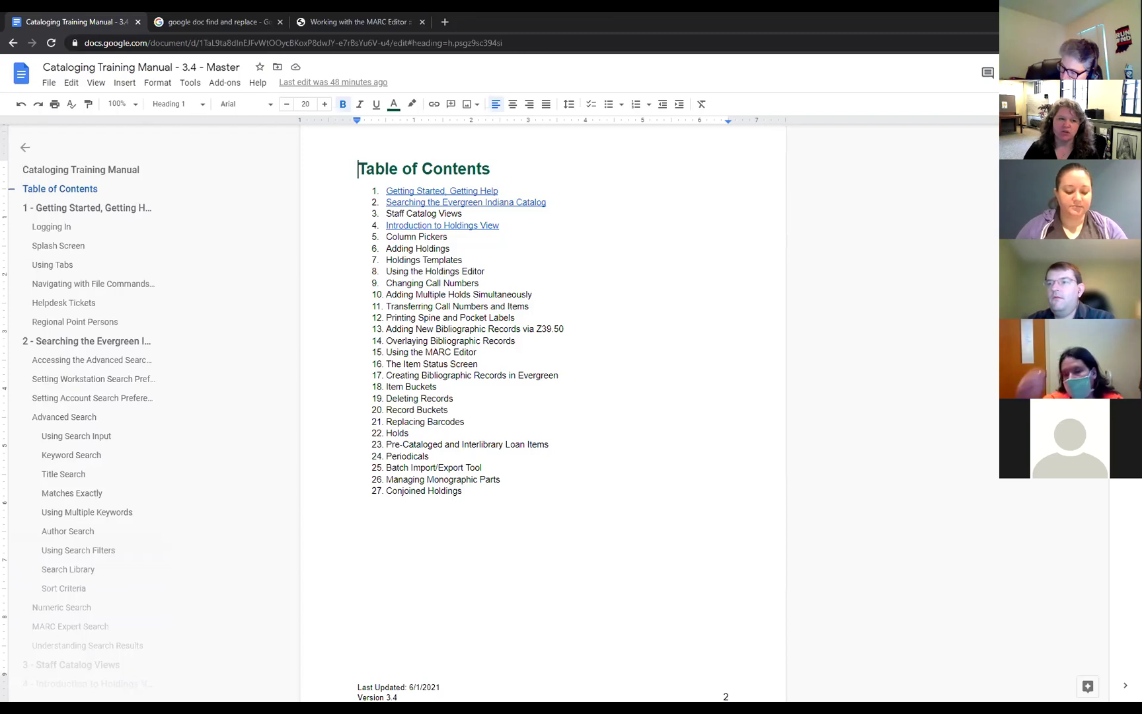
# Use the document outline to view the Logging In and Splash Screen sections of chapter 1, and go back to Logging In
pyautogui.click(28, 232)
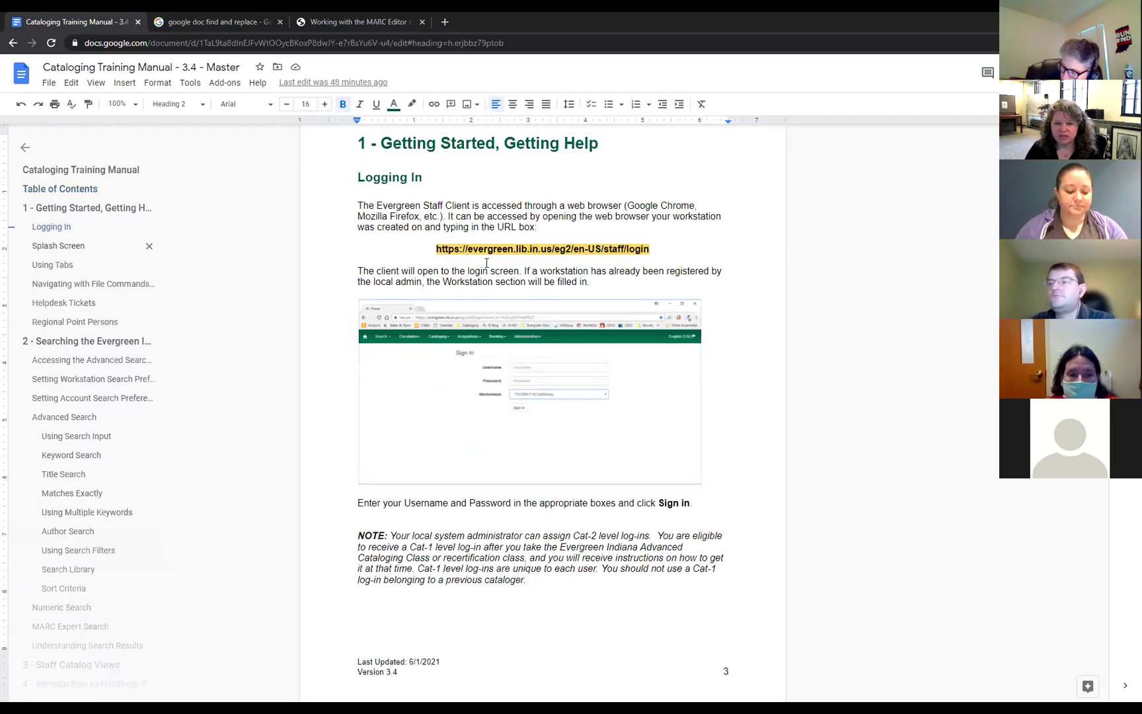
pyautogui.click(58, 246)
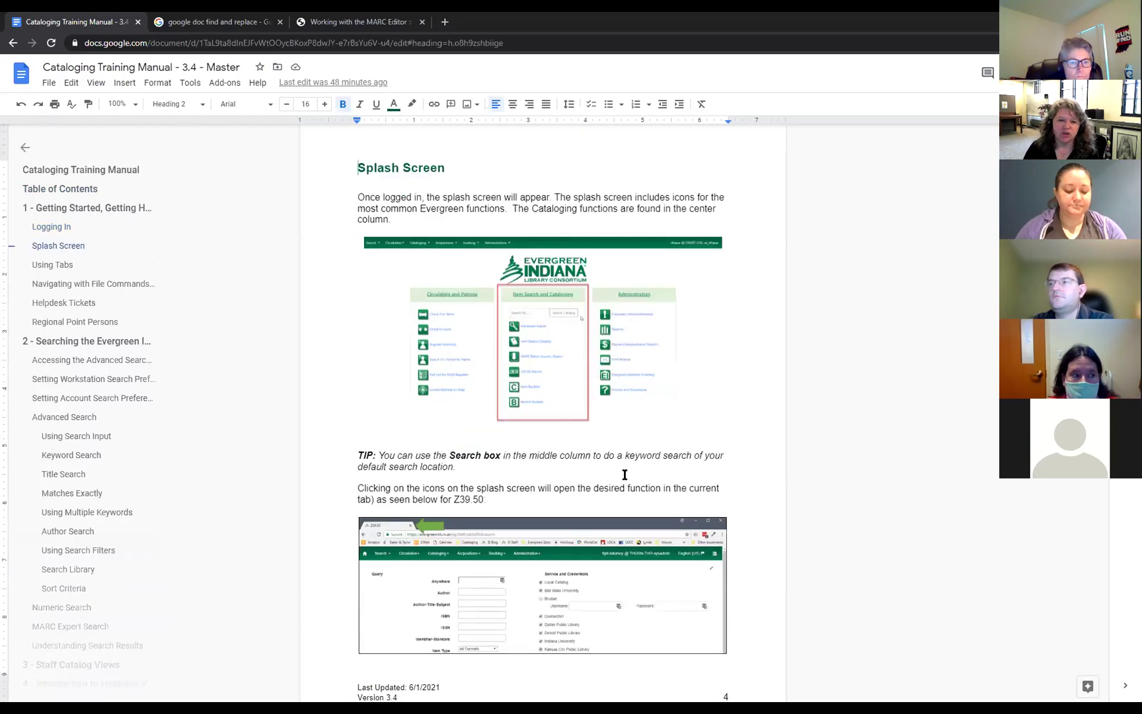
pyautogui.click(387, 226)
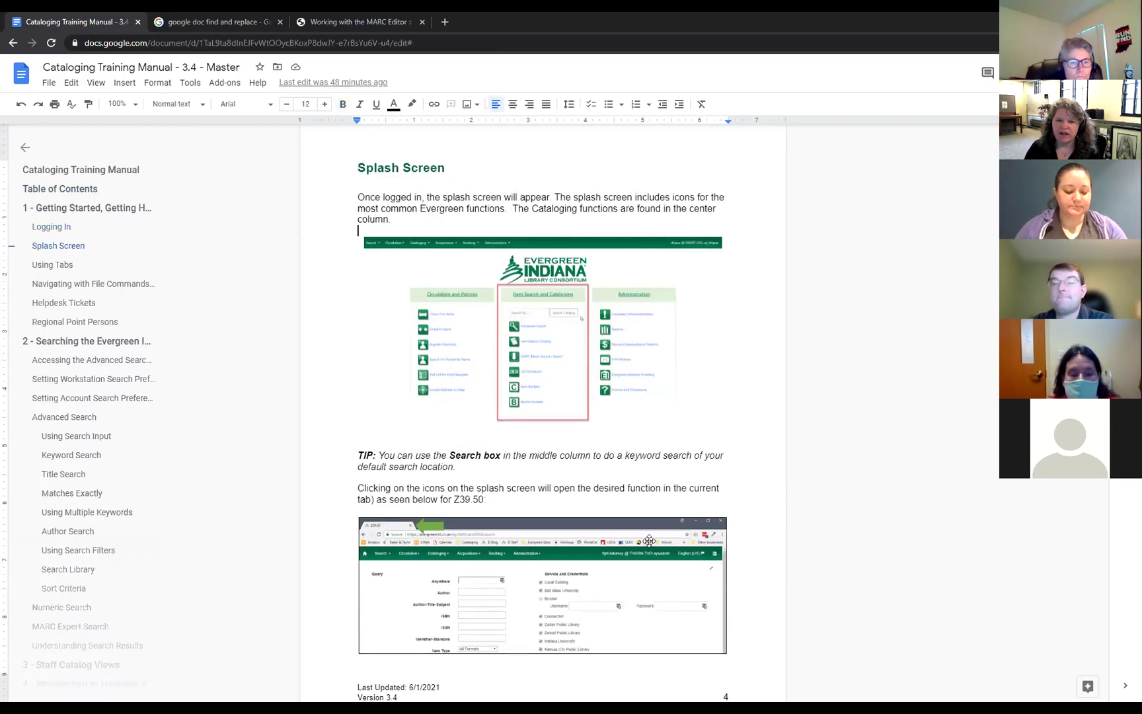
pyautogui.click(51, 226)
# View Accessing the Advanced Search Screen, Setting Workstation Search Preferences and Setting Account Search Preferences in chapter 2
pyautogui.click(58, 359)
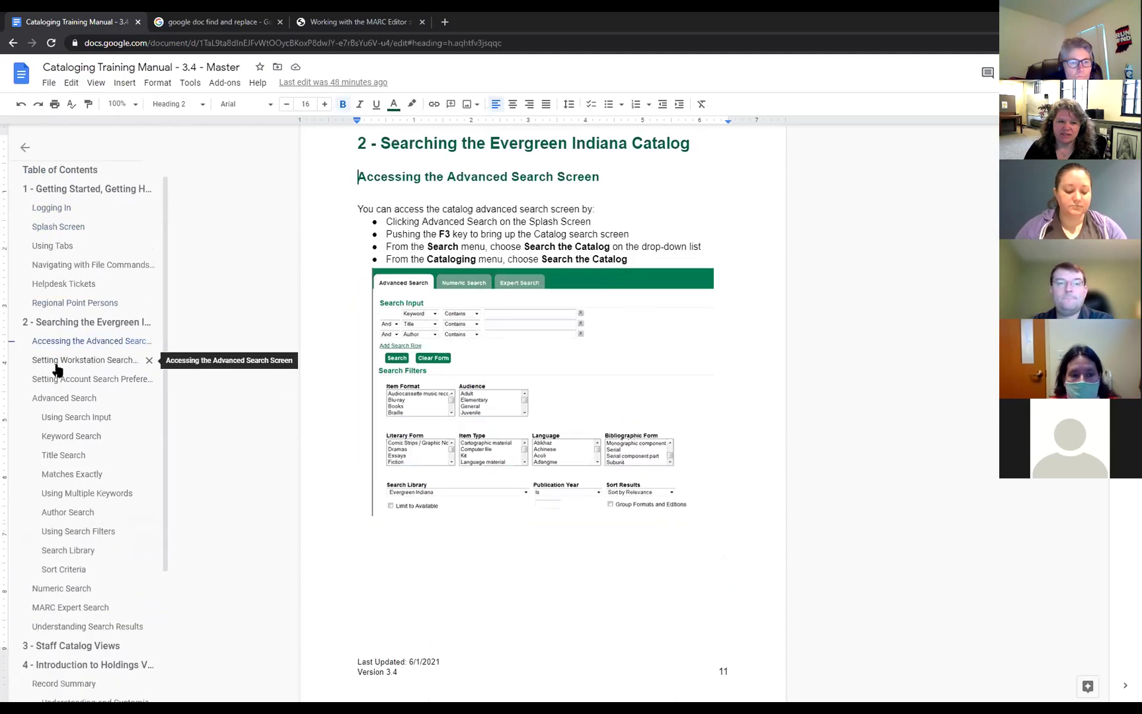
pyautogui.click(69, 360)
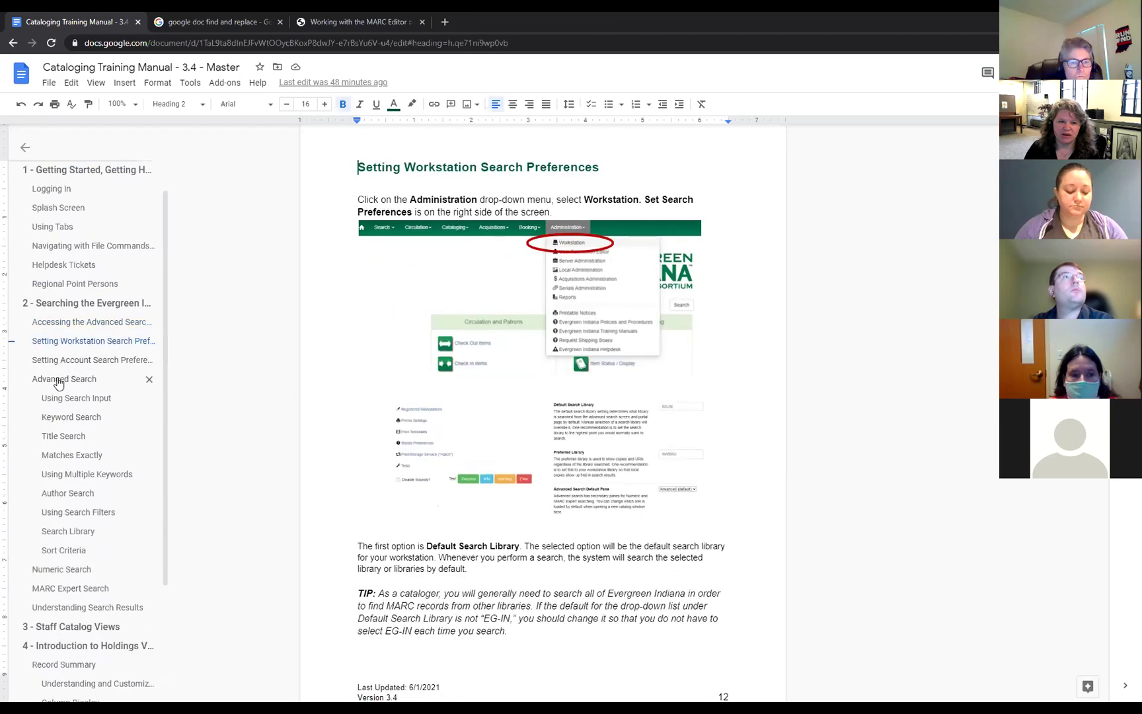
pyautogui.click(61, 360)
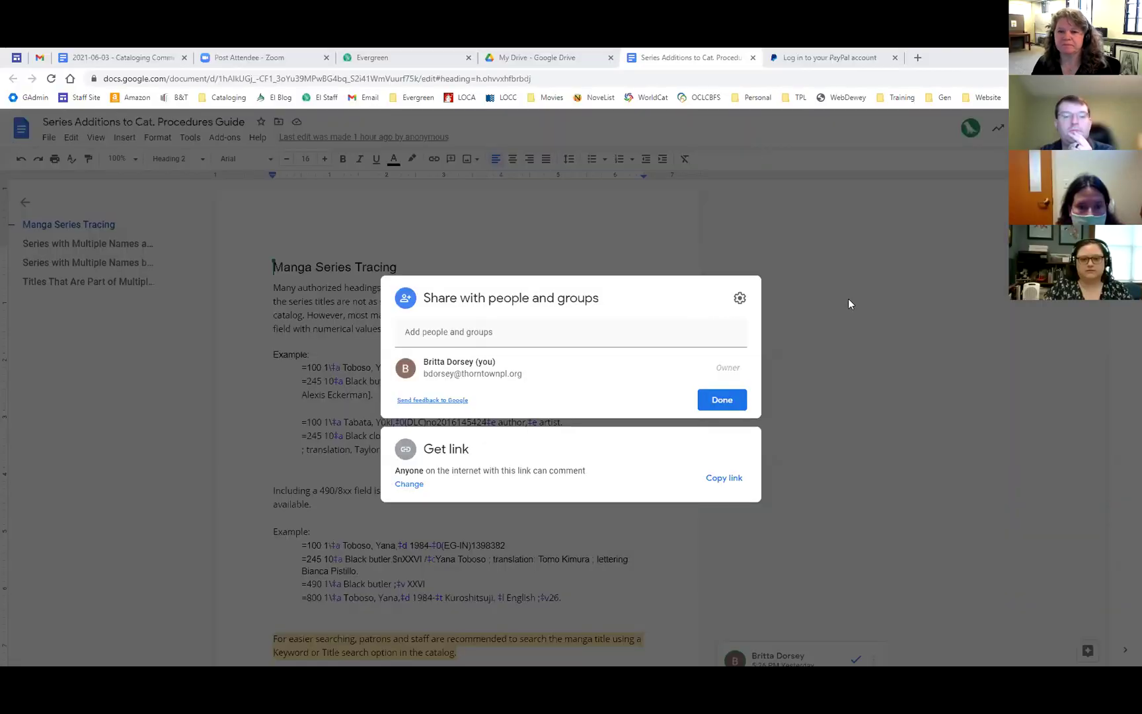
# Dismiss the sharing settings and view the guide's sections from Manga Series Tracing through Titles That Are Part of Multiple Series
pyautogui.click(768, 314)
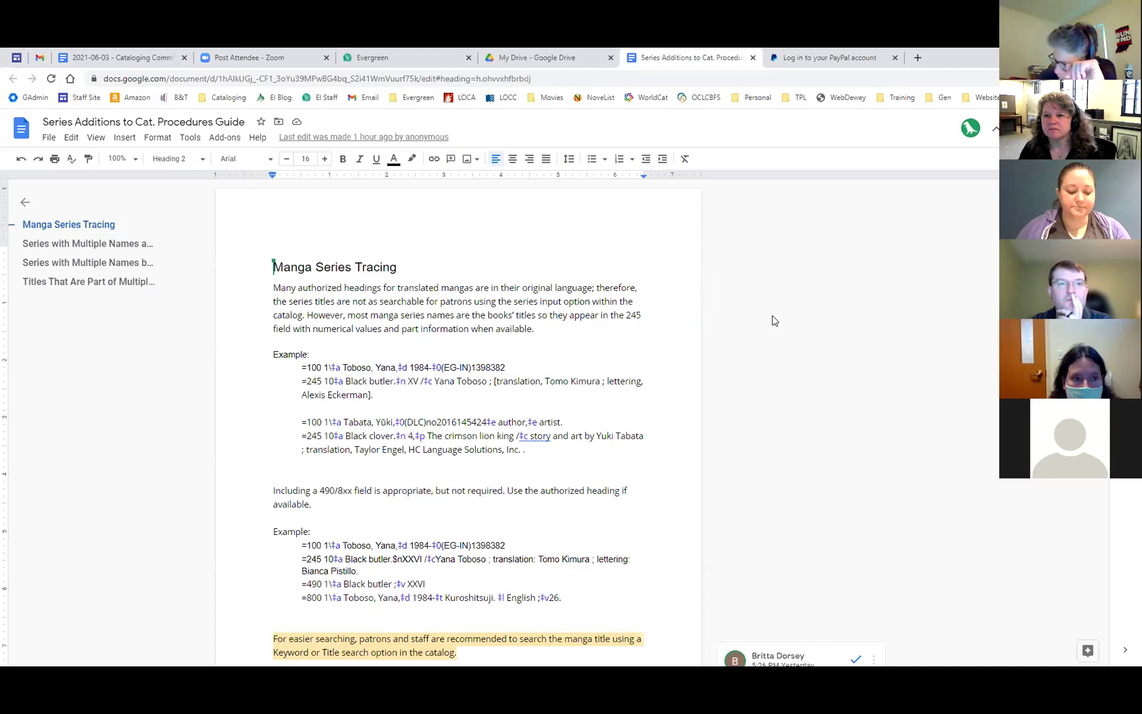
pyautogui.scroll(-1, 775, 320)
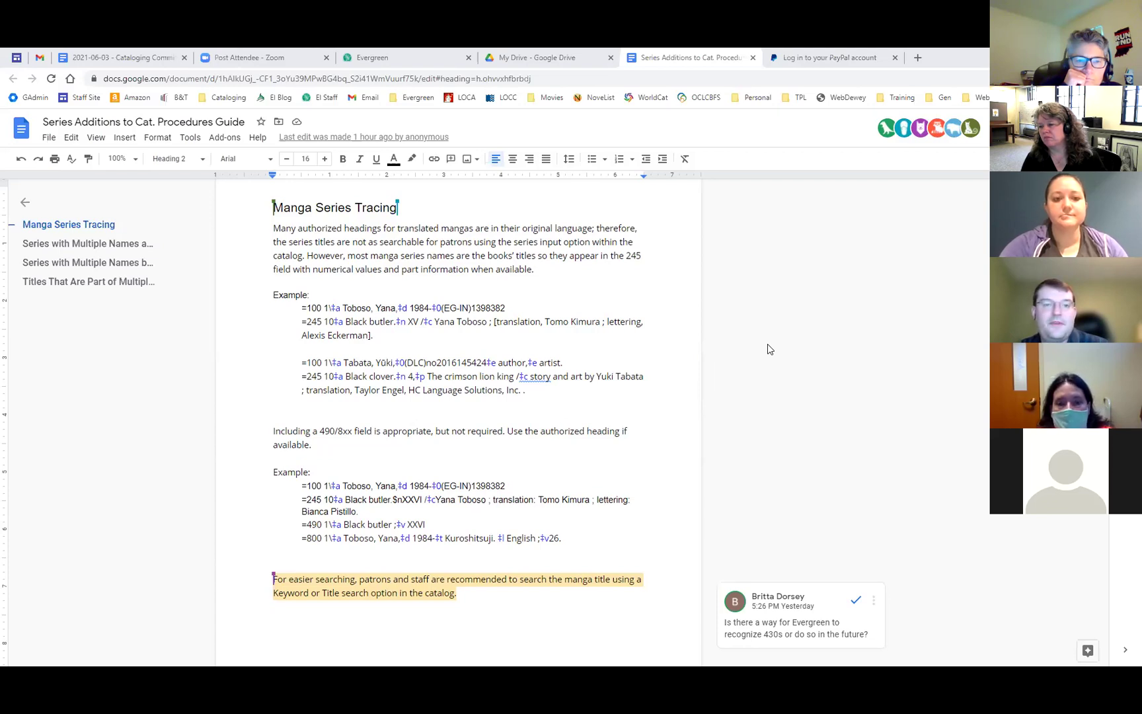
pyautogui.click(118, 249)
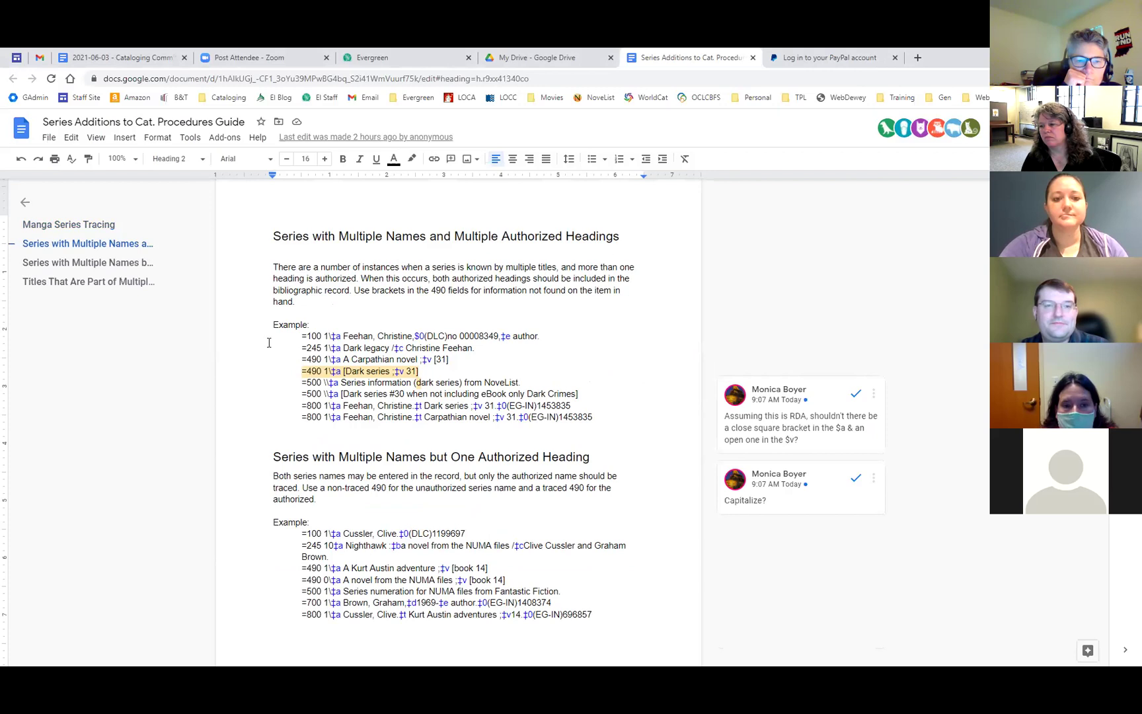
pyautogui.click(102, 265)
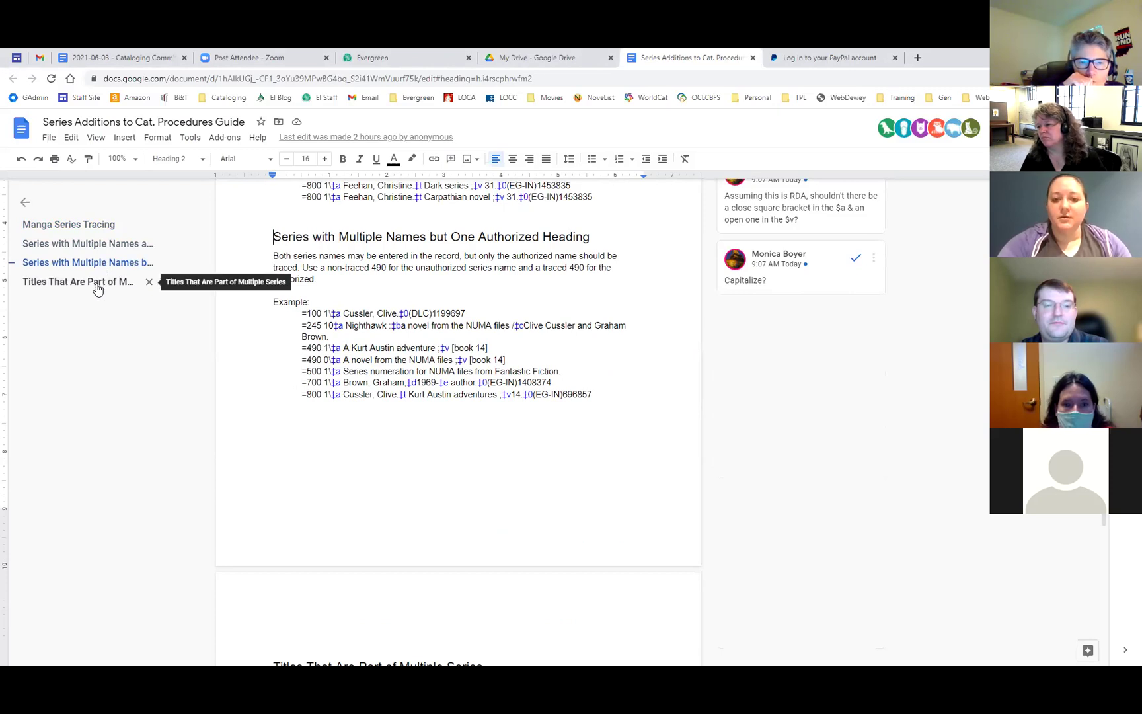
pyautogui.click(97, 283)
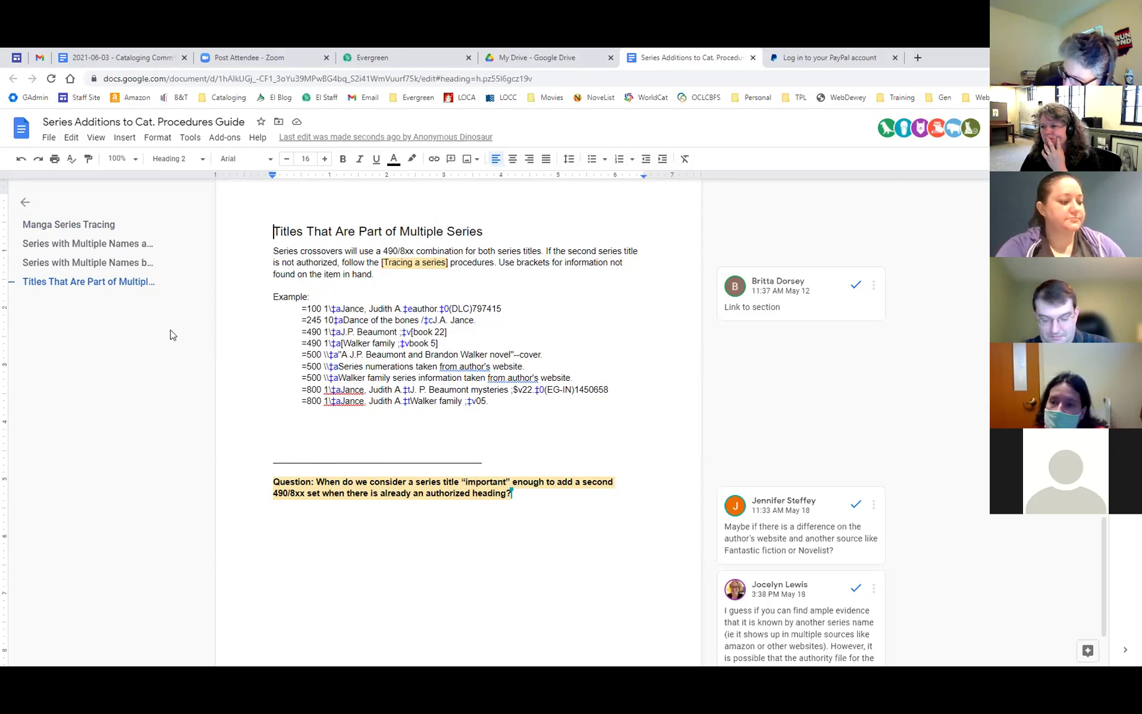
# Return to Manga Series Tracing and read the comment thread about Evergreen recognizing 430s
pyautogui.click(88, 232)
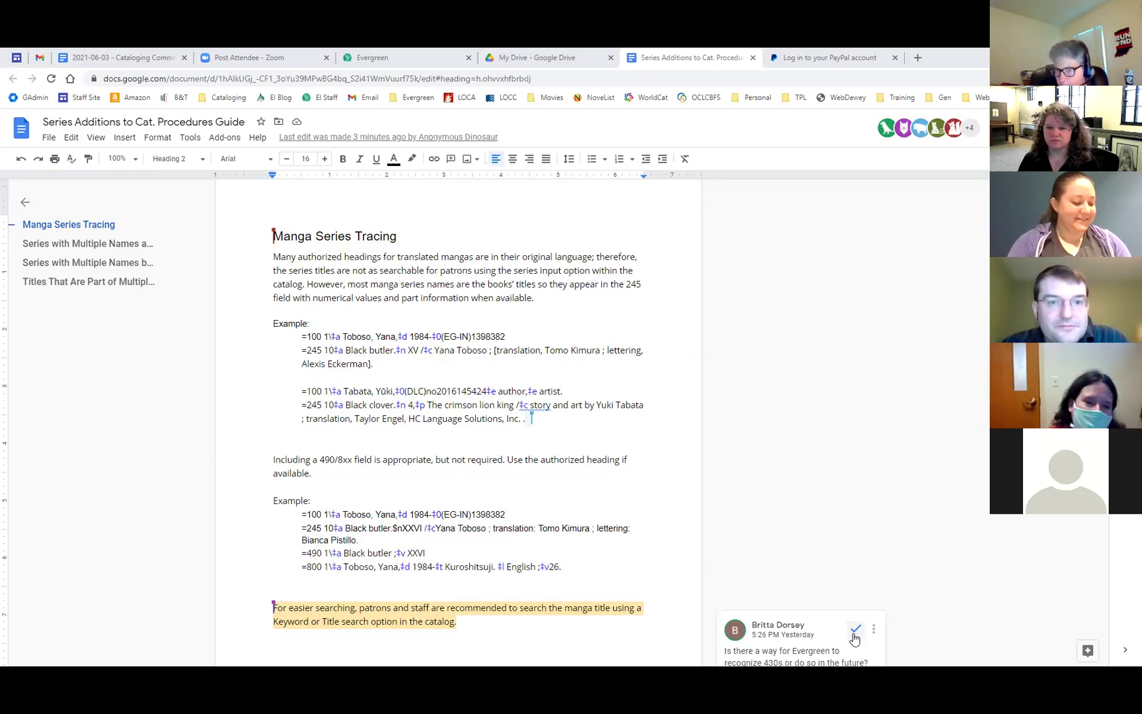
pyautogui.scroll(-2, 908, 597)
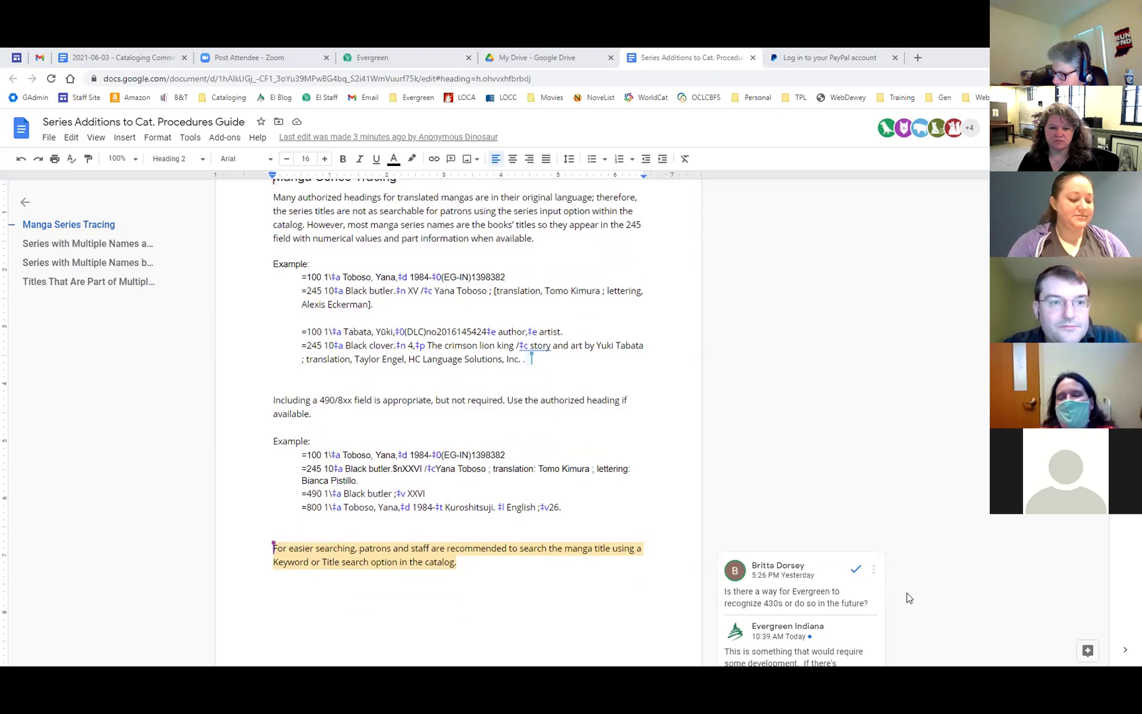
pyautogui.scroll(-2, 908, 597)
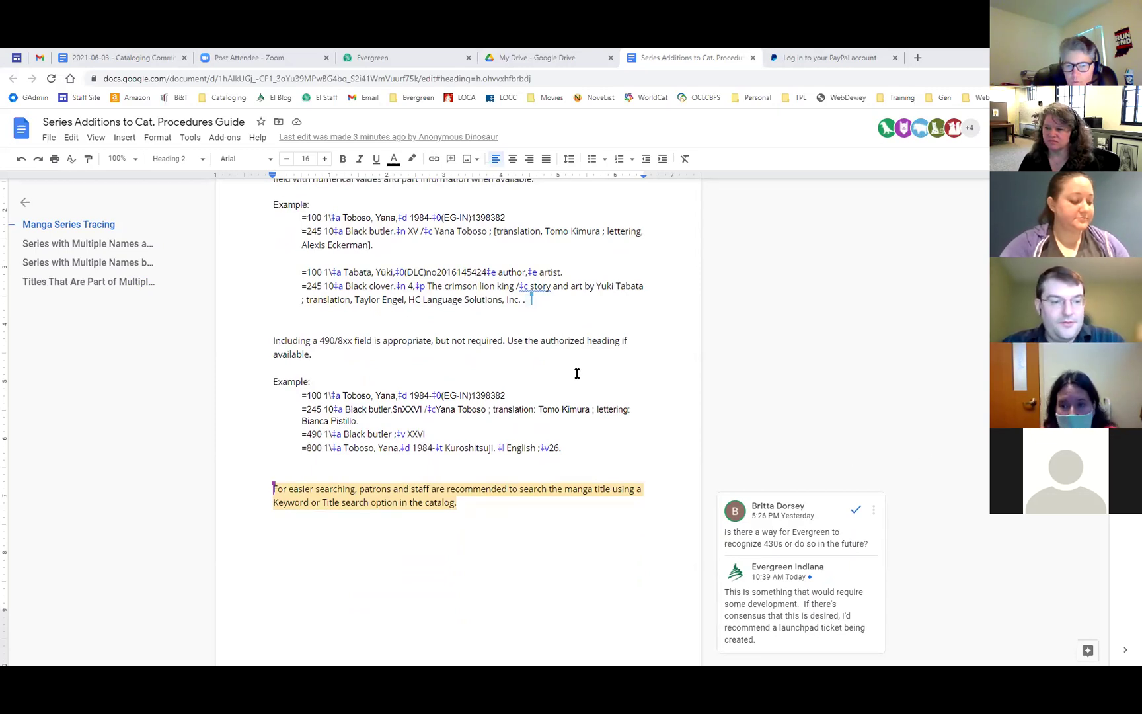
# Show the Series with Multiple Names and Multiple Authorized Headings section and close the PayPal login page
pyautogui.click(72, 253)
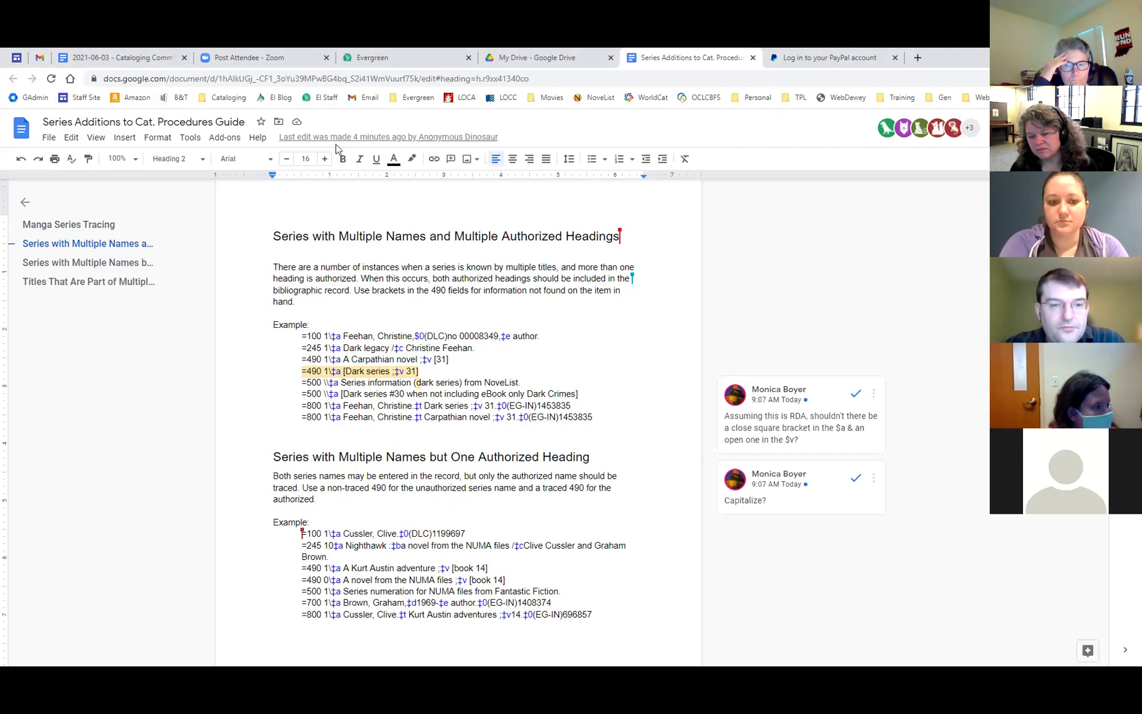
pyautogui.click(895, 57)
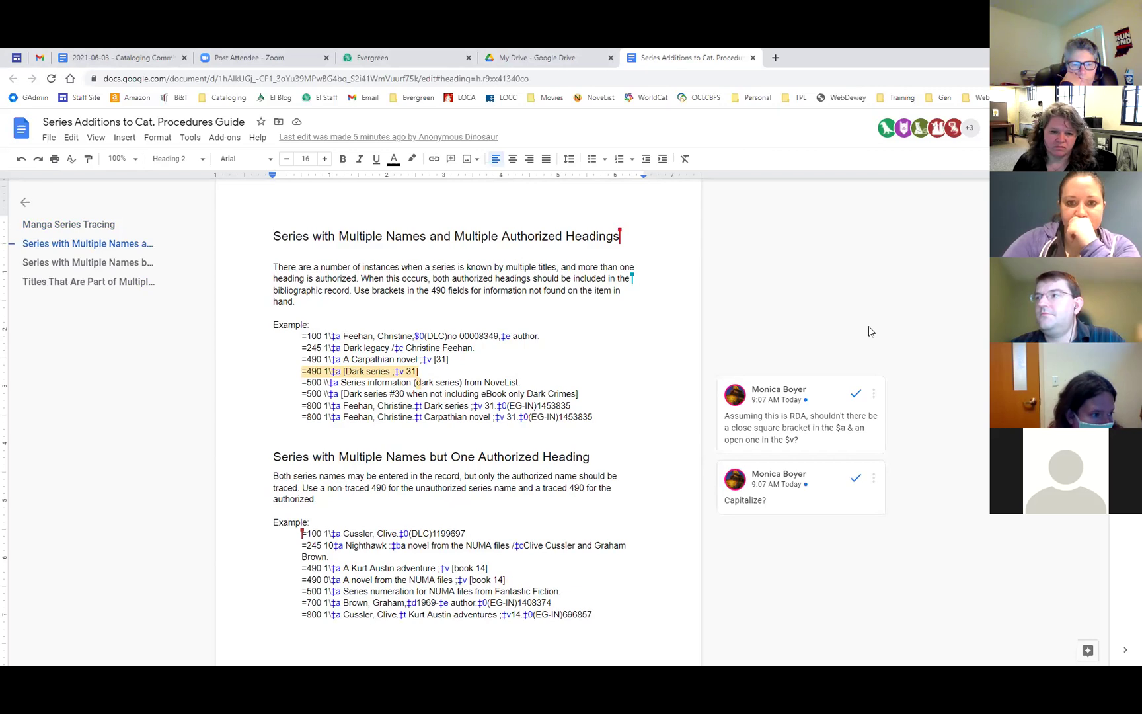
# Capitalize "Dark" in the "(Dark series)" text of the 500 note in the multiple authorized headings example
pyautogui.scroll(-3, 461, 518)
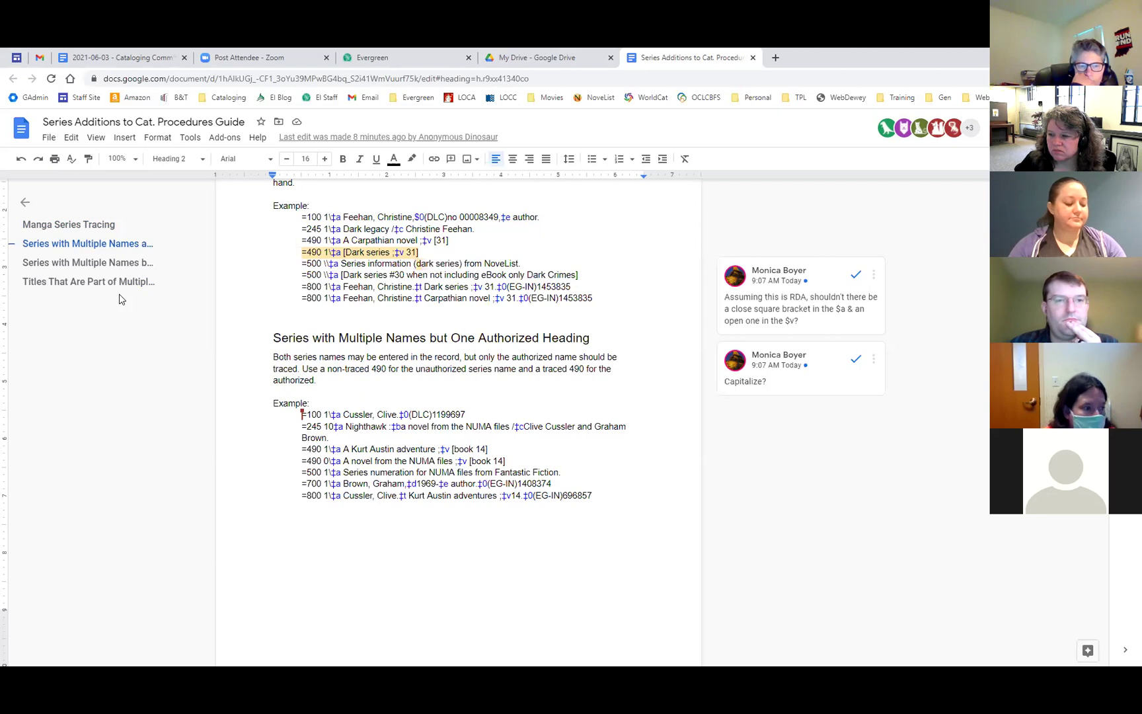
pyautogui.scroll(2, 514, 427)
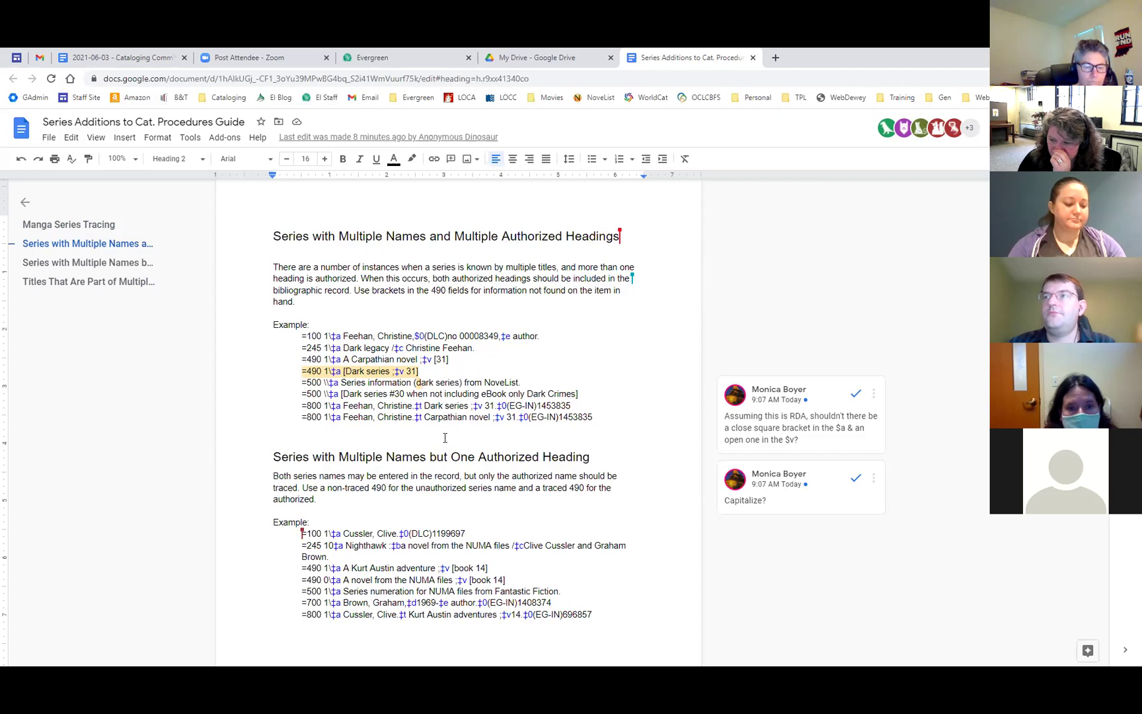
pyautogui.click(436, 413)
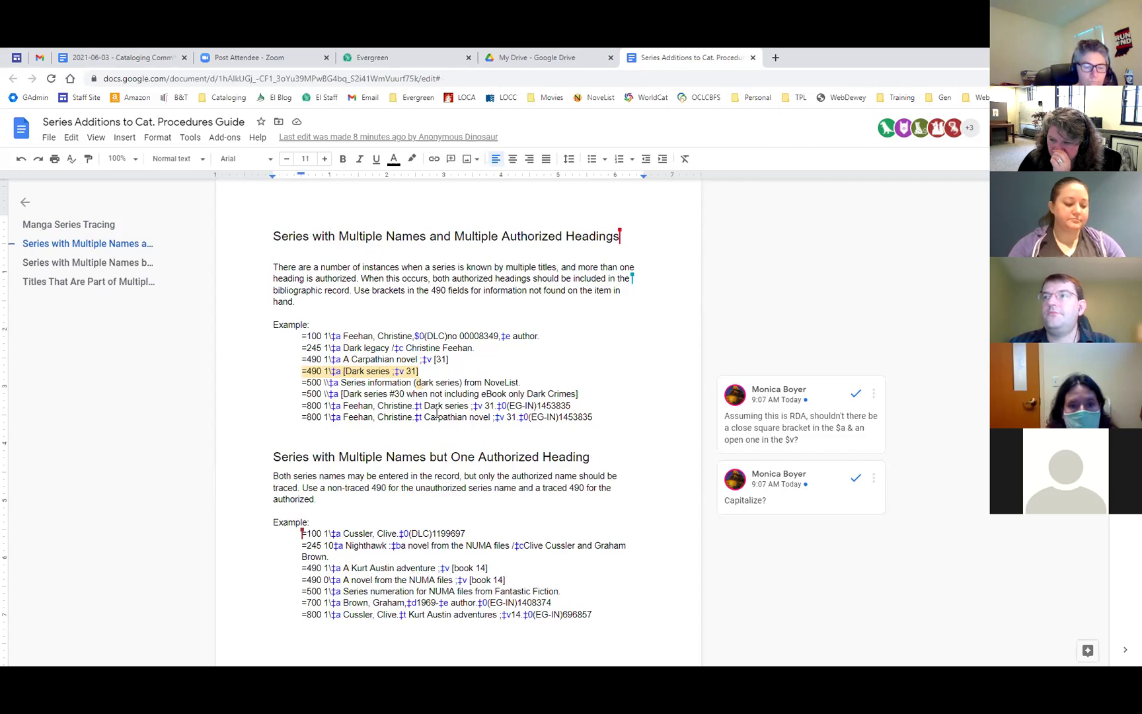
pyautogui.write('D')
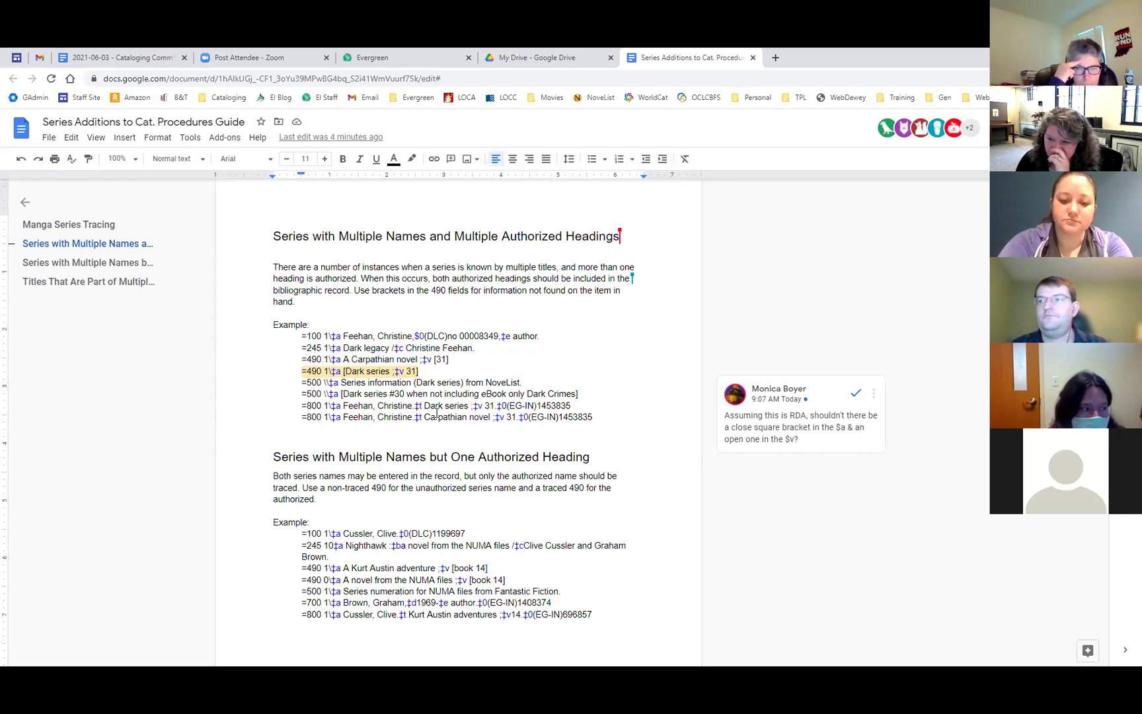
# Review the Titles That Are Part of Multiple Series section and go back up through the multiple-name sections to the manga search recommendation
pyautogui.scroll(-10, 437, 413)
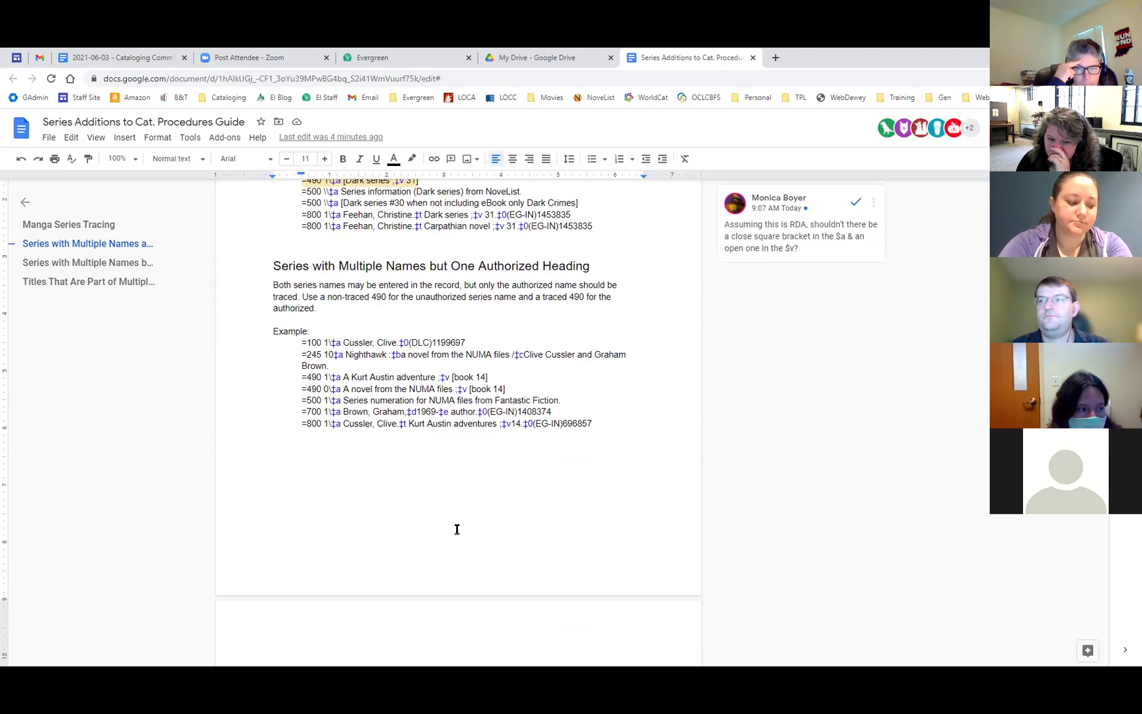
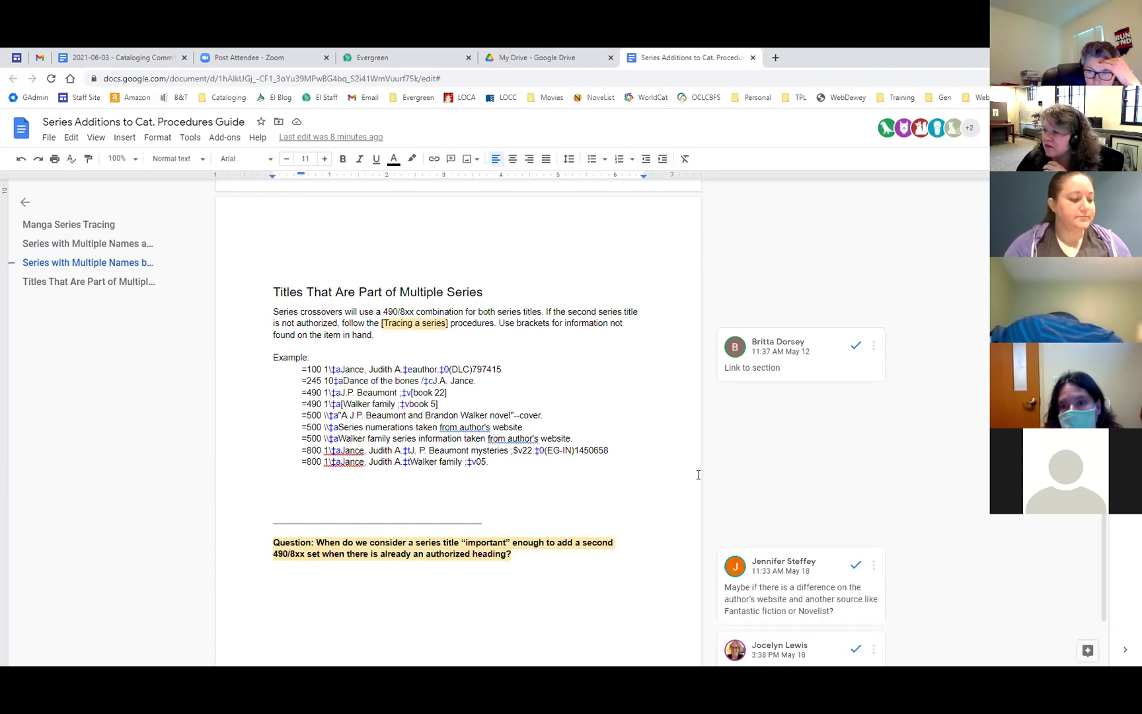
pyautogui.scroll(7, 645, 495)
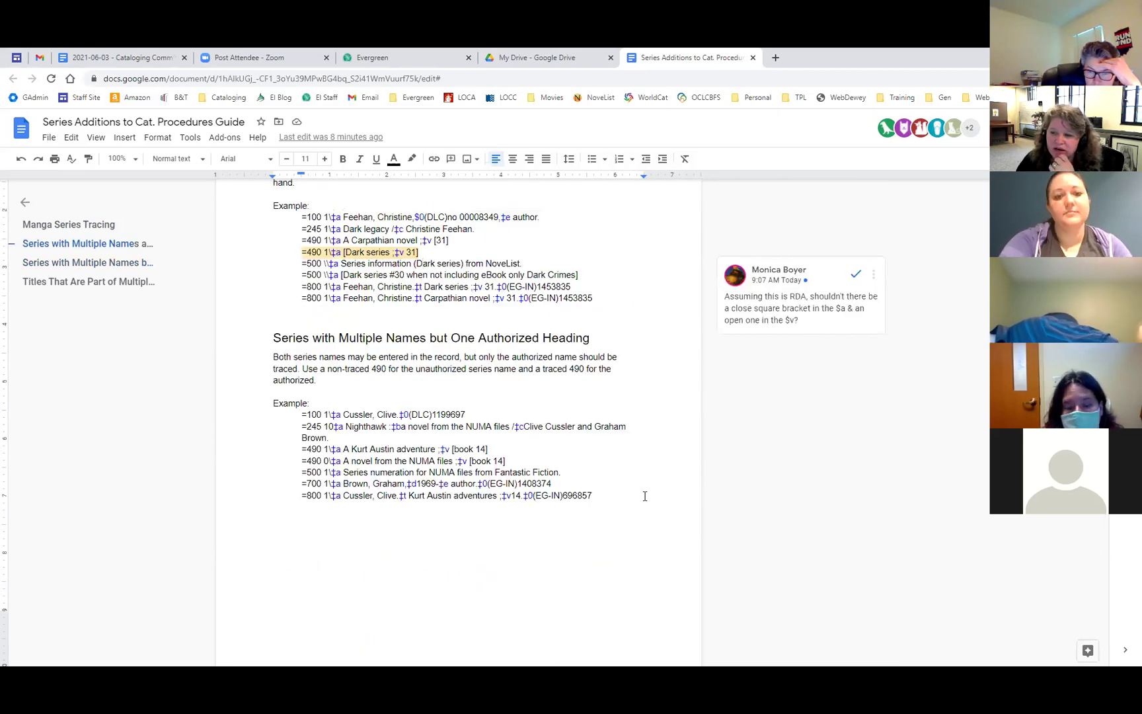
pyautogui.scroll(4, 676, 459)
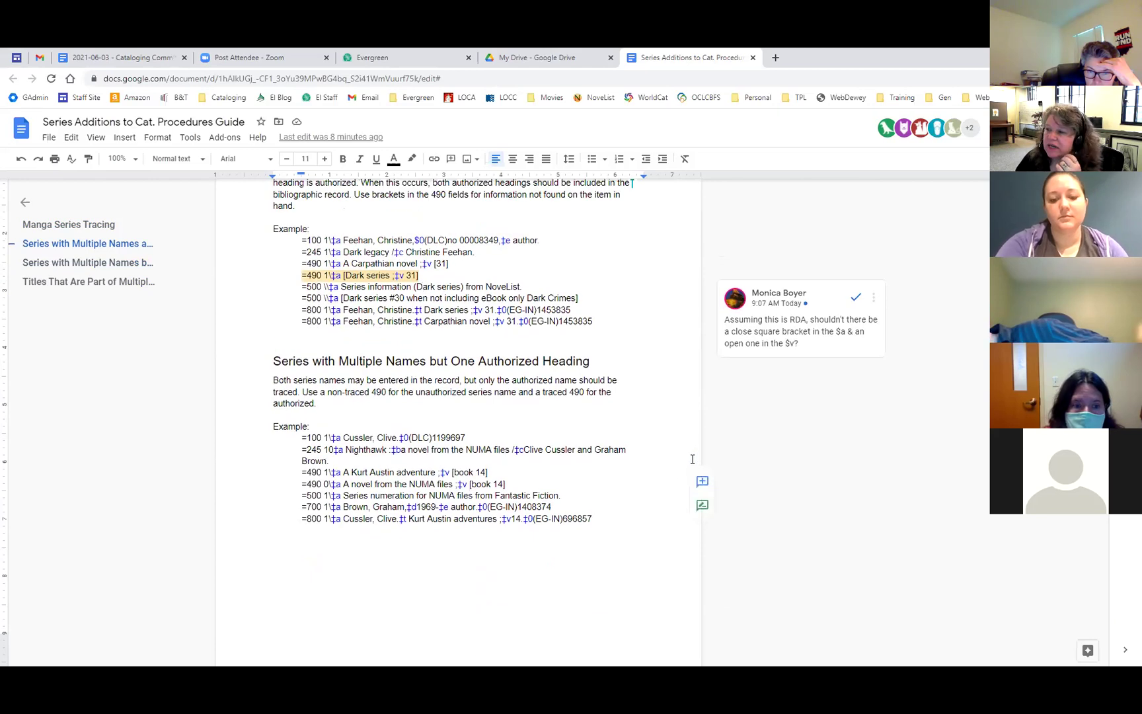
pyautogui.scroll(4, 693, 459)
pyautogui.scroll(-2, 692, 459)
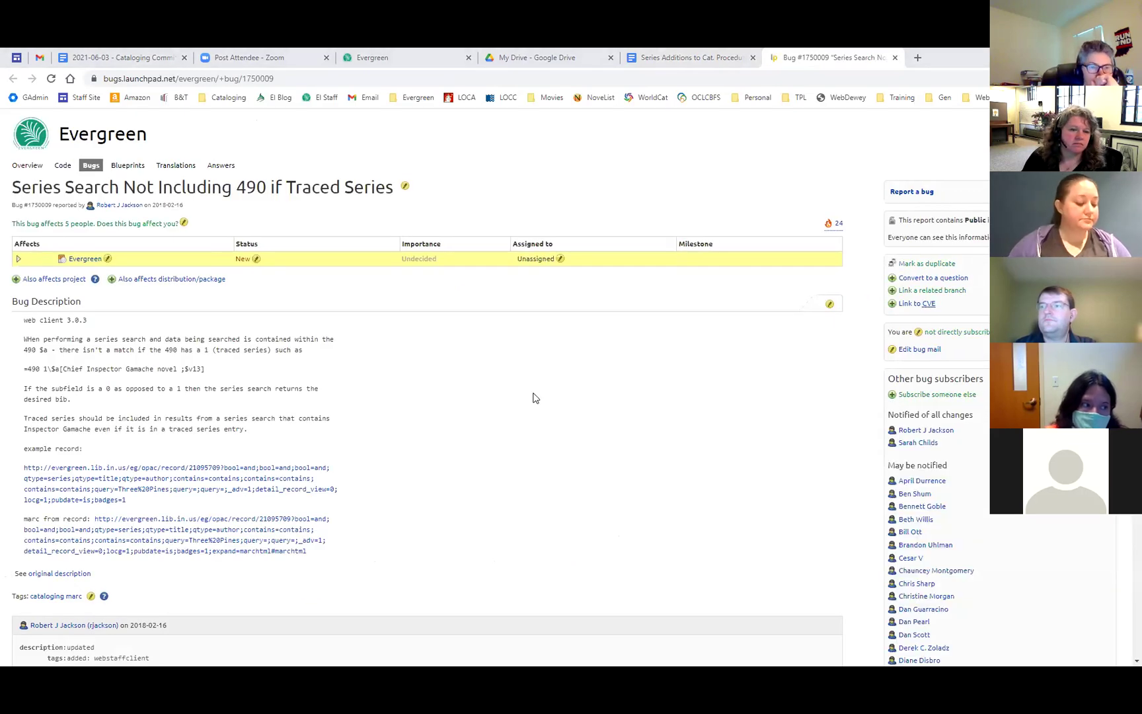
# Examine the description and comments of the Launchpad bug "Series Search Not Including 490 if Traced Series" and close its page
pyautogui.scroll(-1, 536, 397)
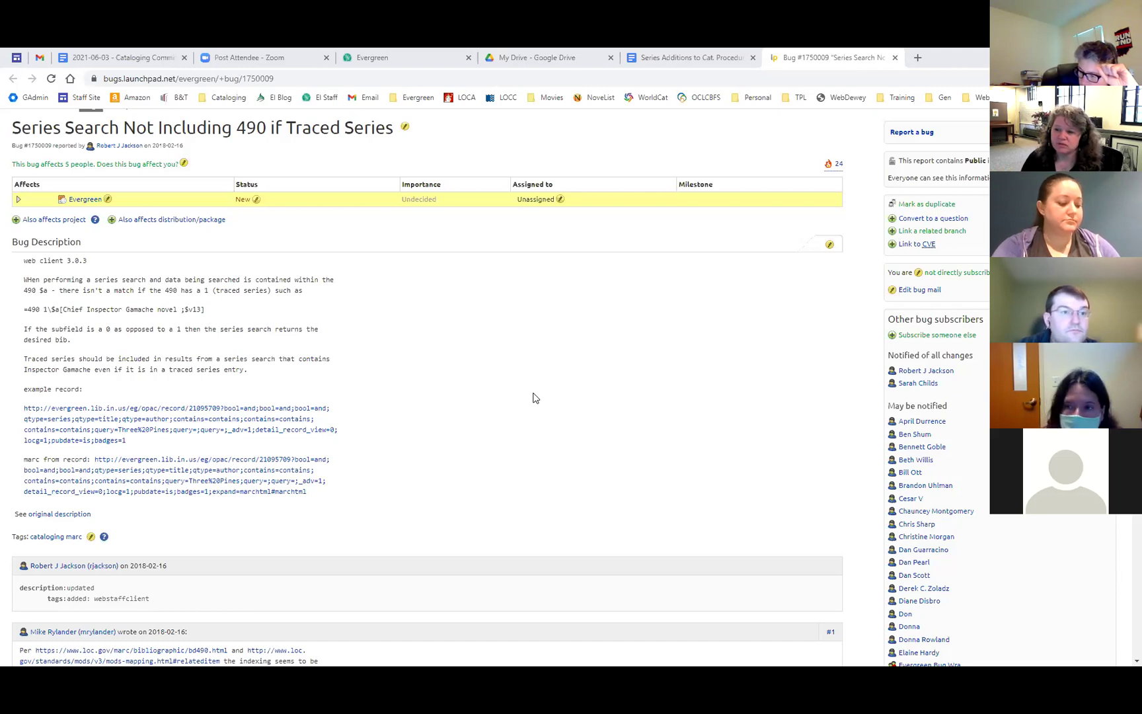
pyautogui.scroll(-4, 536, 397)
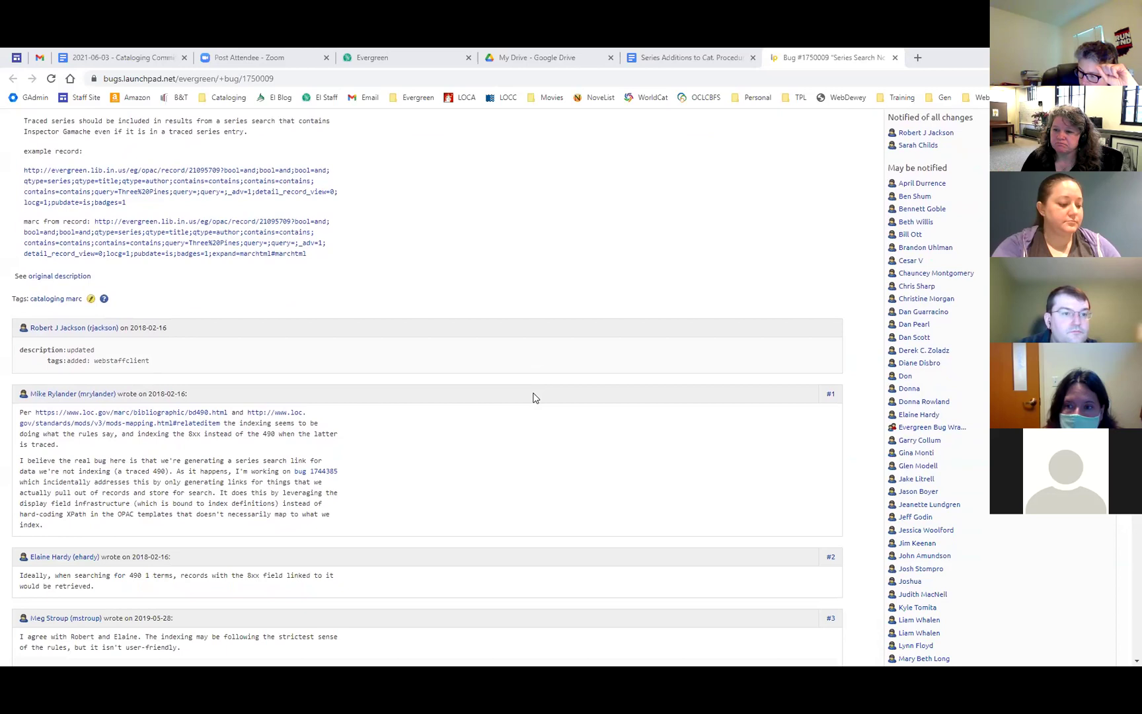
pyautogui.scroll(-1, 535, 397)
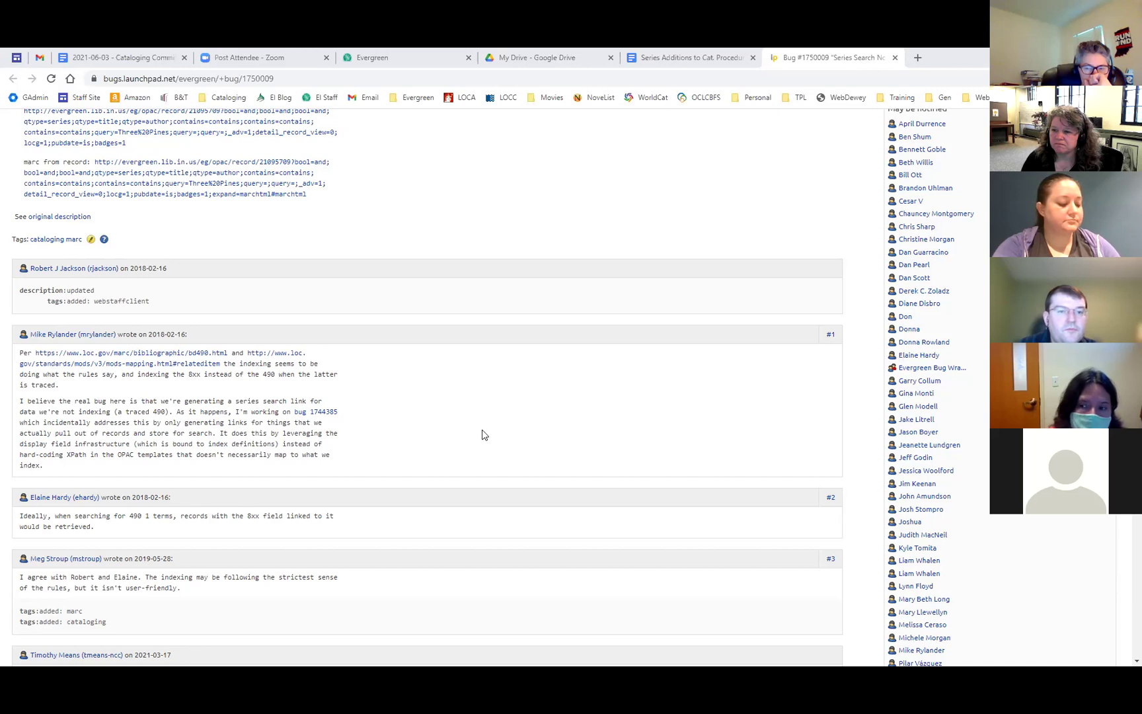
pyautogui.scroll(4, 491, 433)
pyautogui.scroll(1, 491, 433)
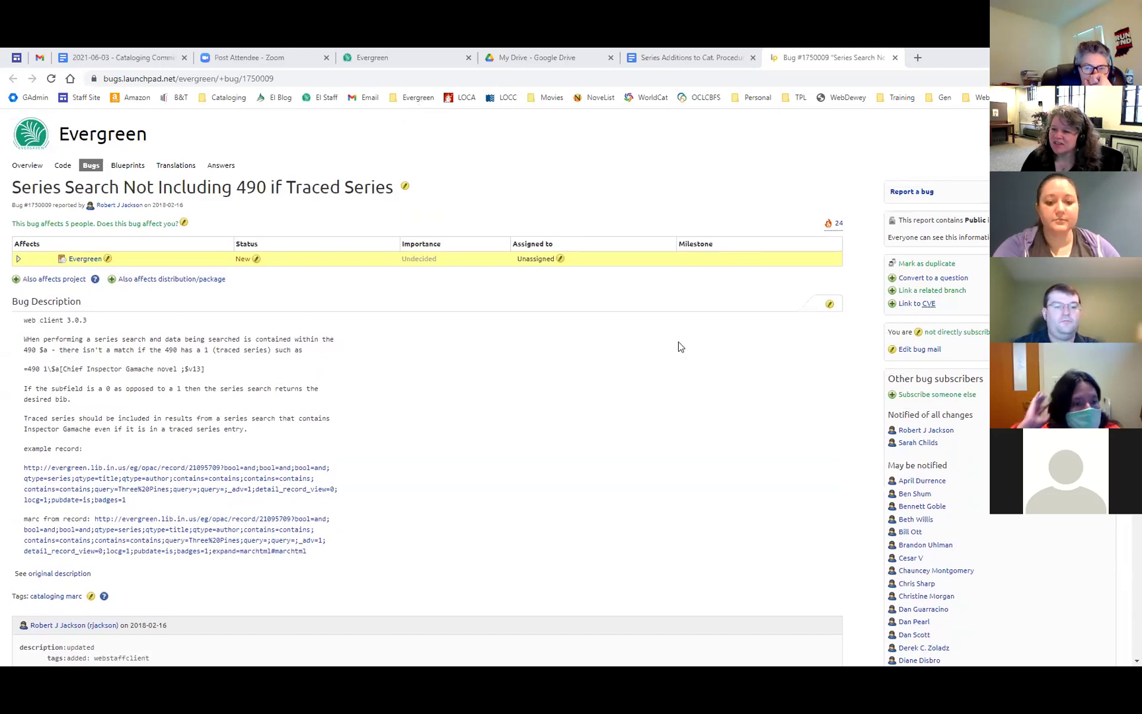
pyautogui.scroll(-5, 681, 347)
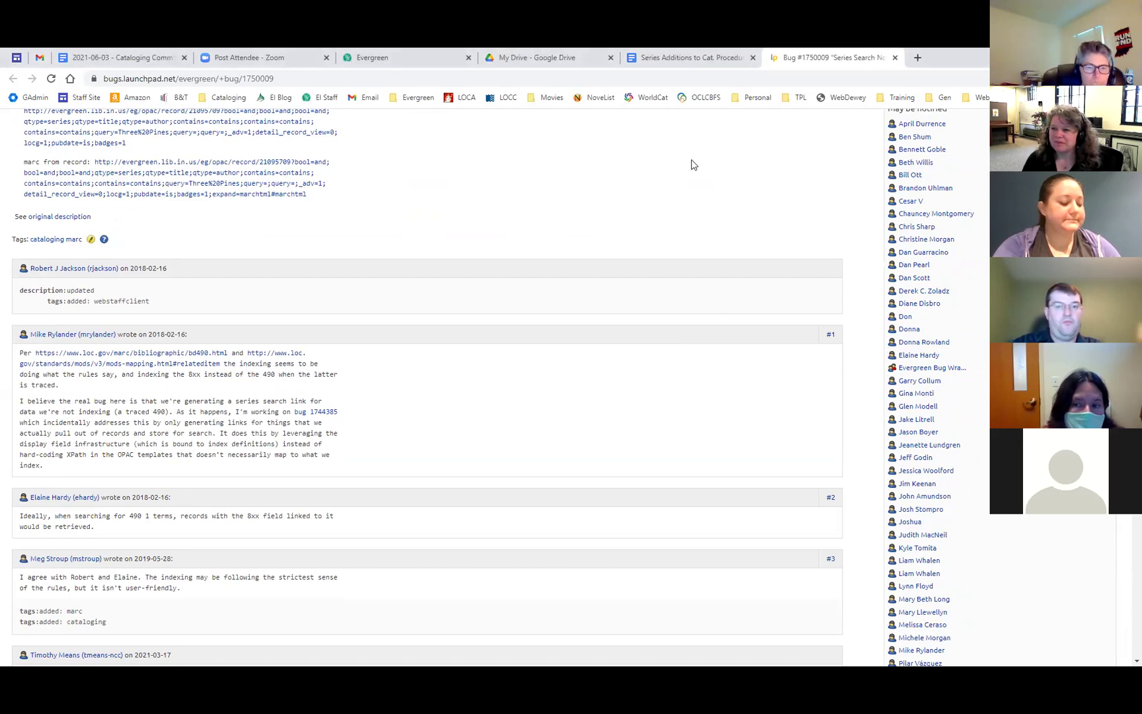
pyautogui.scroll(-3, 670, 255)
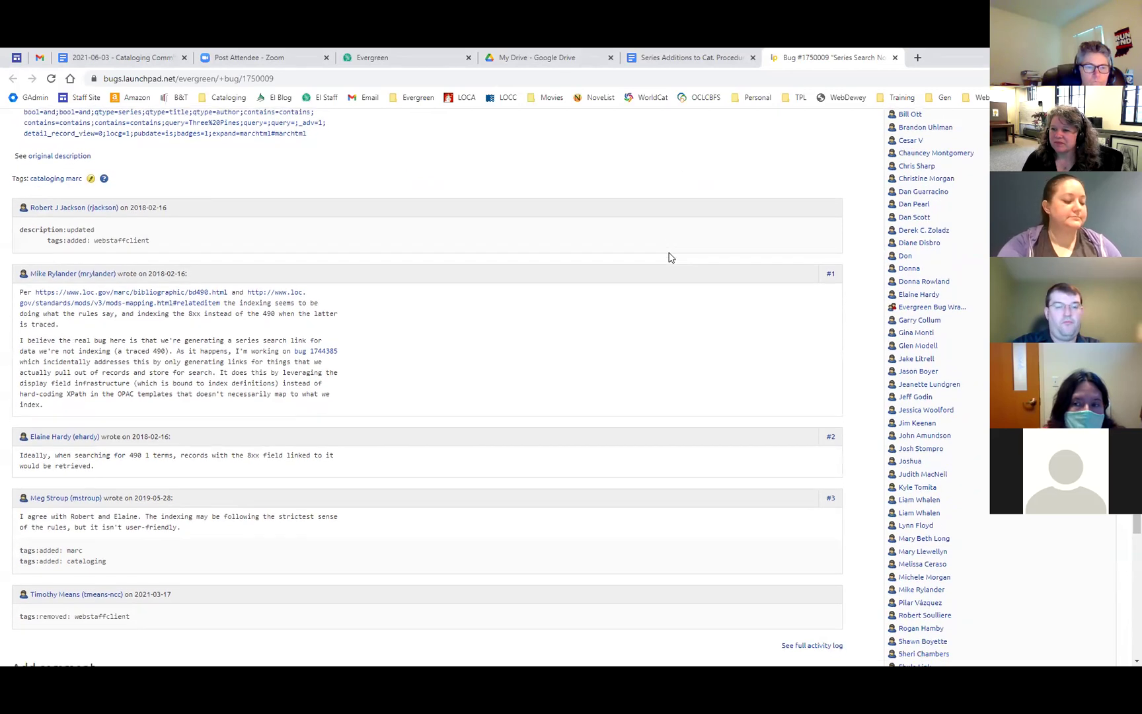
pyautogui.scroll(1, 669, 257)
pyautogui.scroll(8, 670, 257)
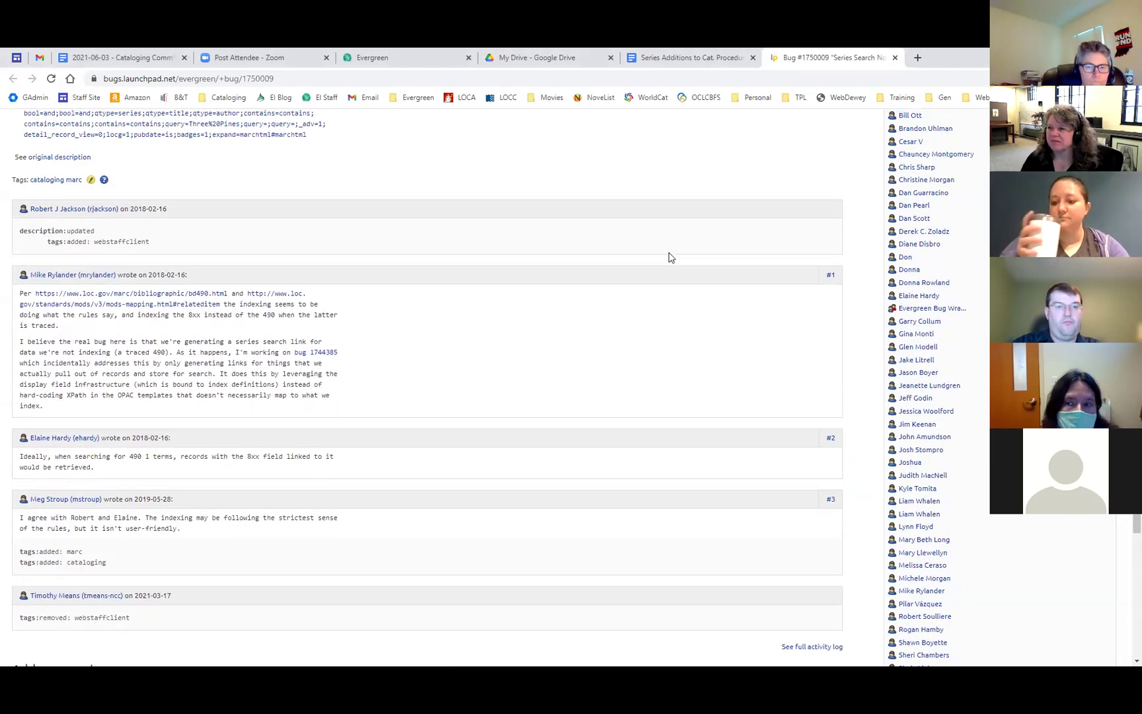
pyautogui.hotkey('ctrl', 'w')
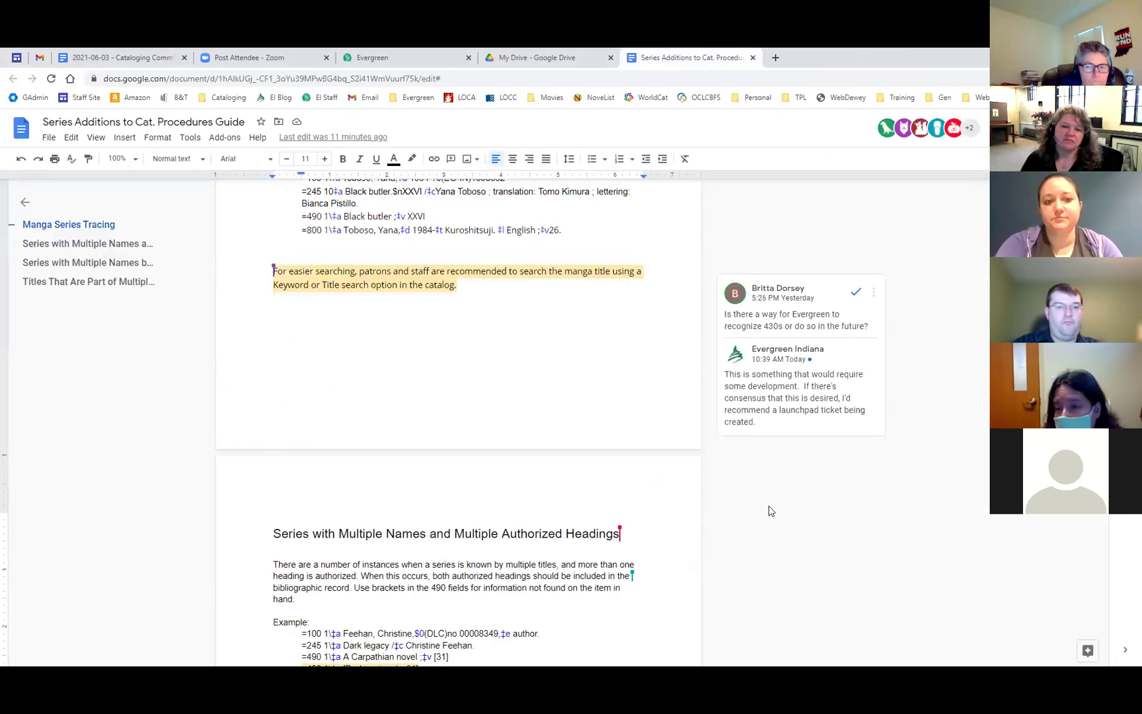
# Bracket title and volume separately in the Dark series 490 line, as "[Dark series] ;‡v[31]", and resolve the comment about it
pyautogui.scroll(-3, 769, 511)
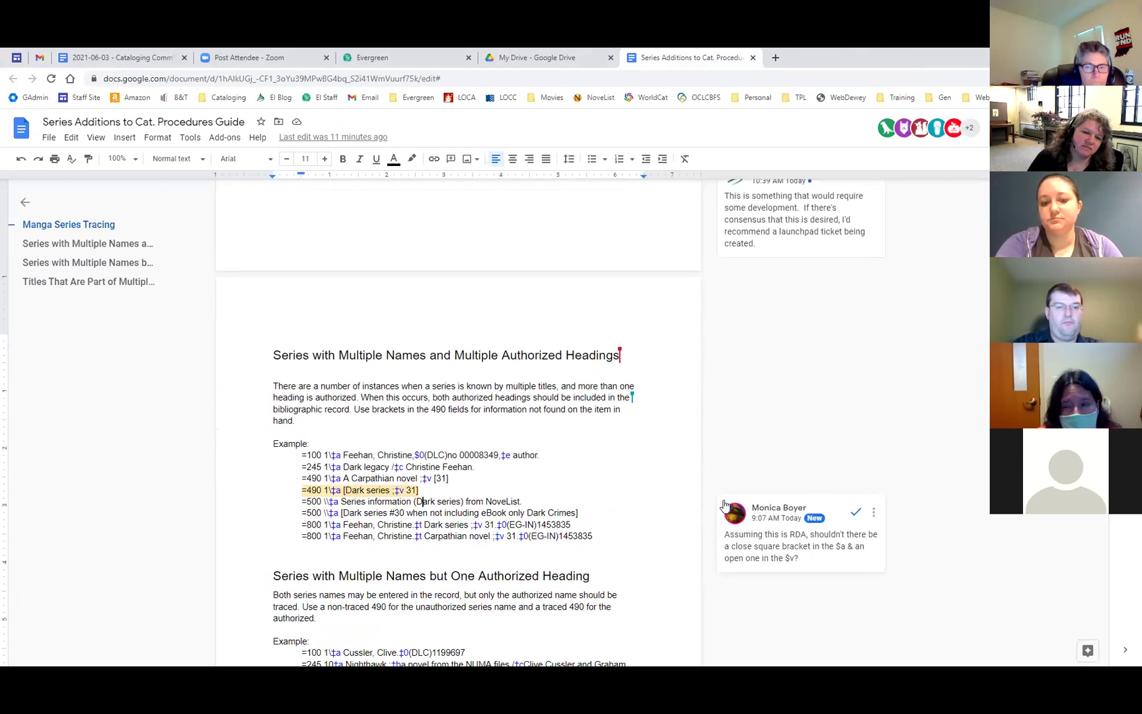
pyautogui.scroll(-1, 706, 505)
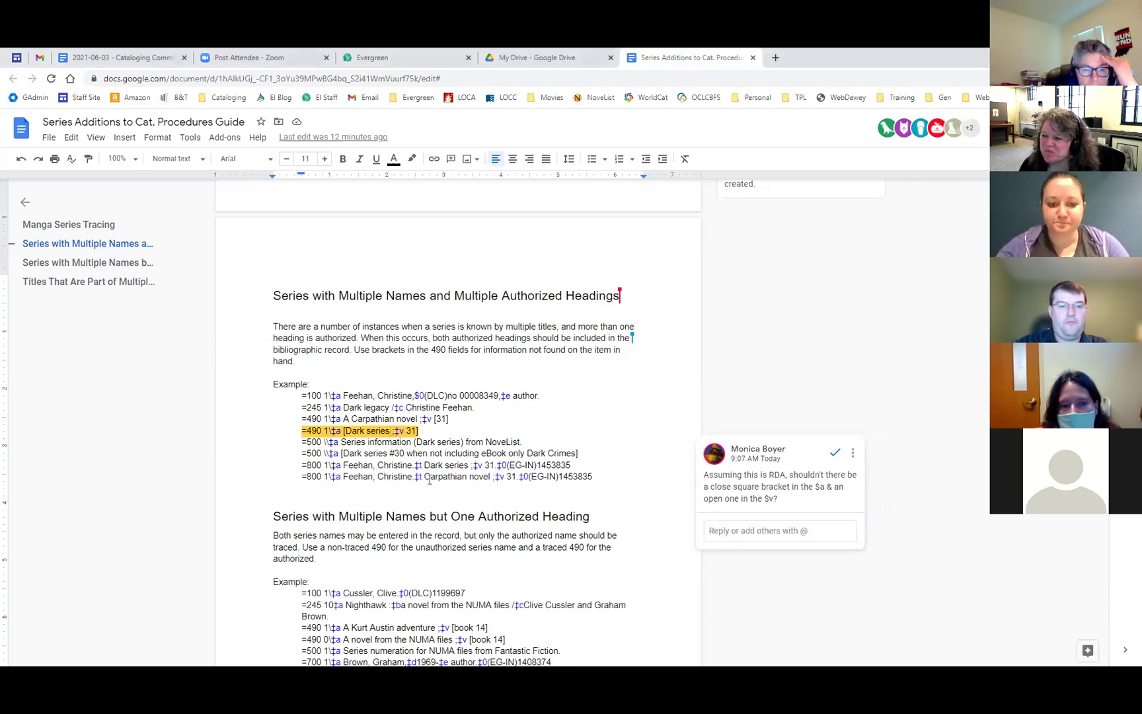
pyautogui.write(']')
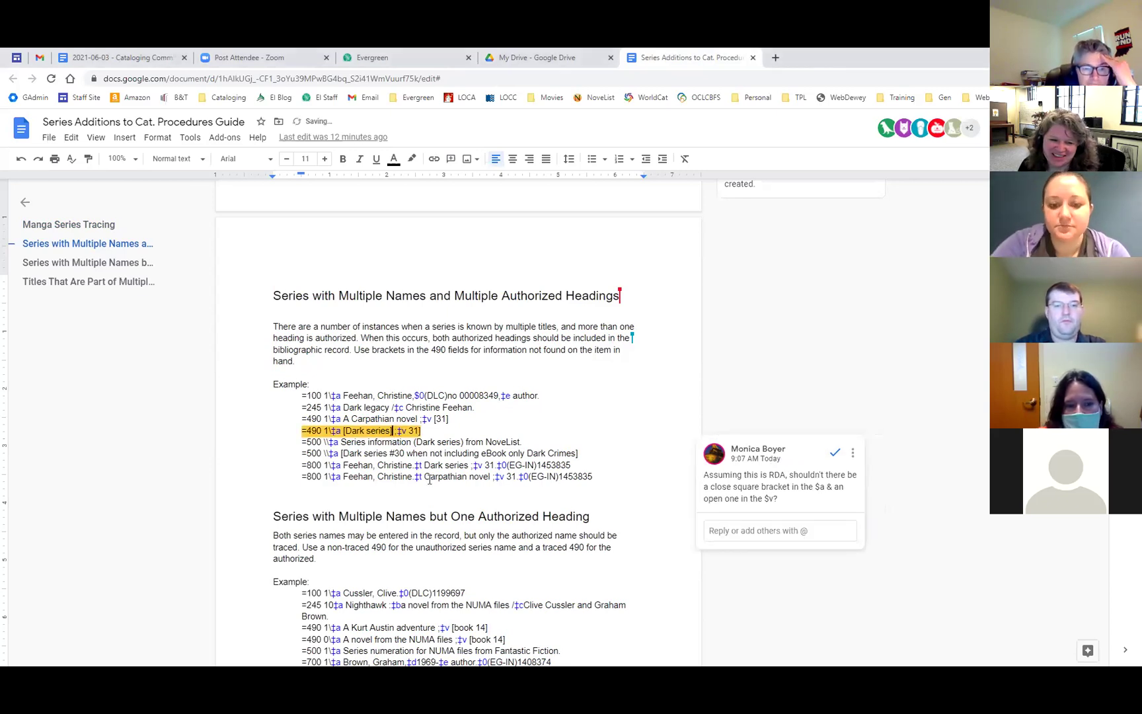
pyautogui.press('Right')
pyautogui.press('Right')
pyautogui.press('Right')
pyautogui.press('Right')
pyautogui.press('Right')
pyautogui.write('[')
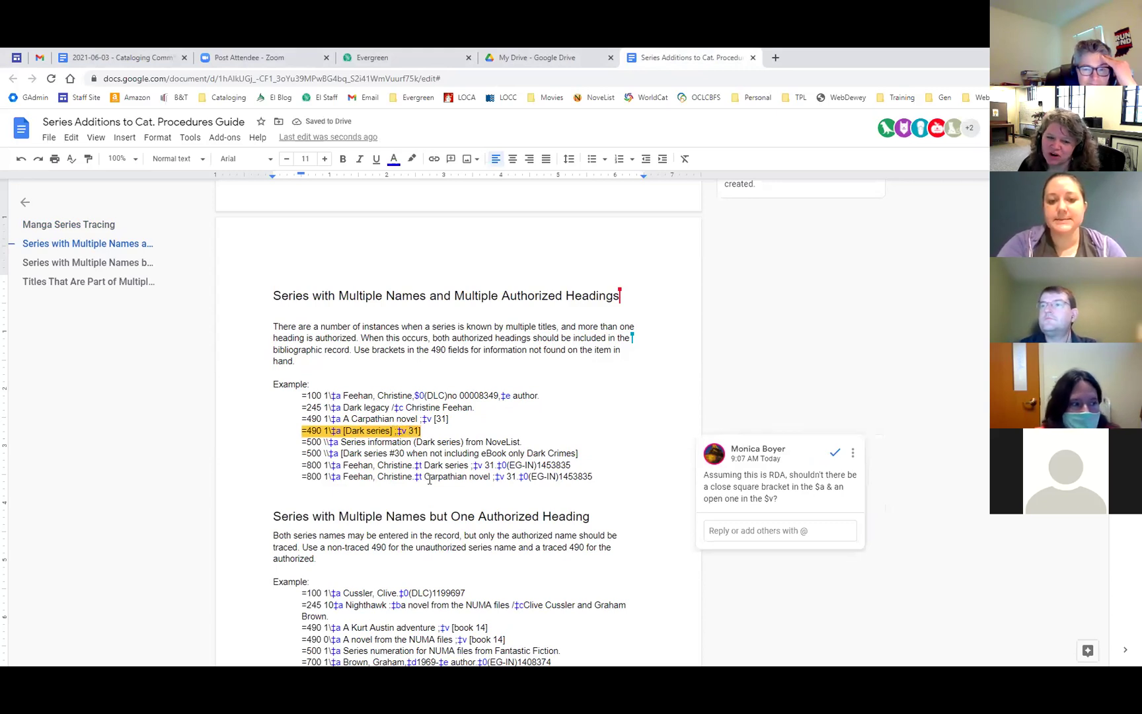
pyautogui.write('[')
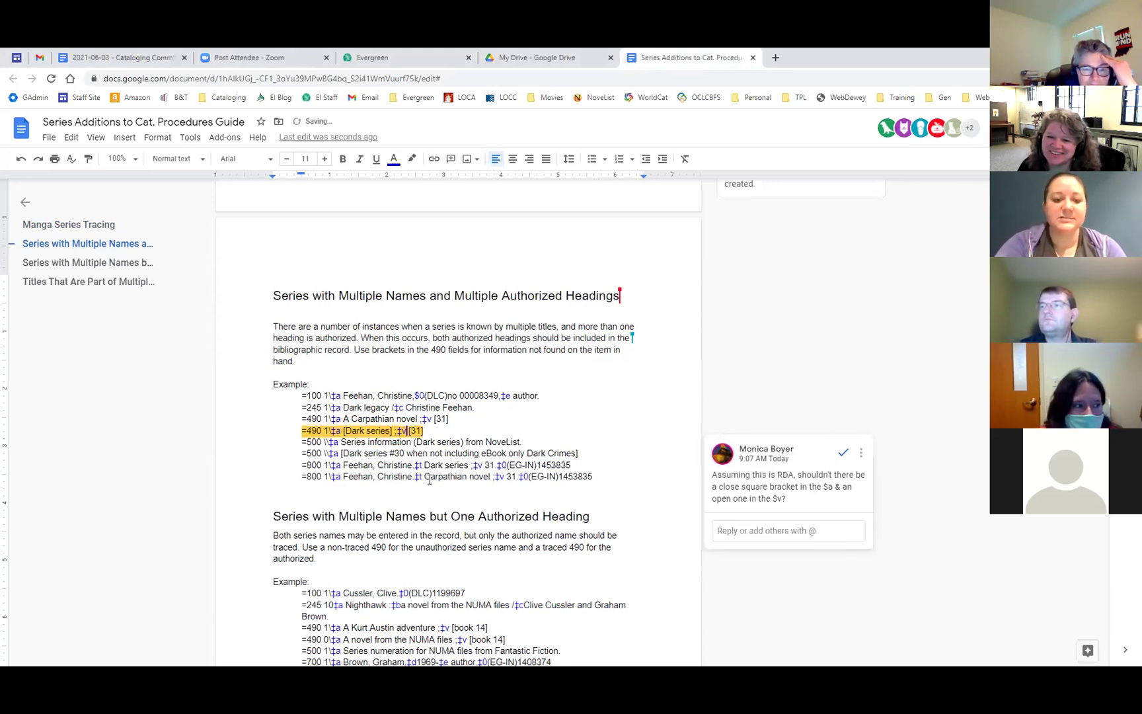
pyautogui.press('BackSpace')
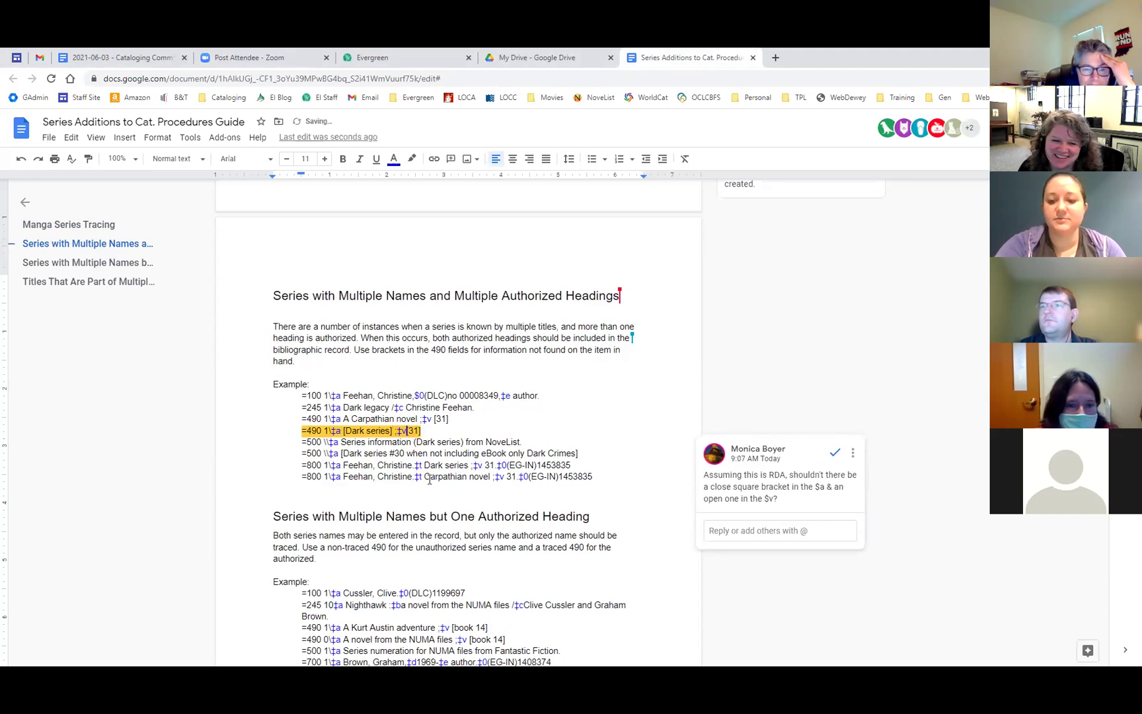
pyautogui.click(836, 453)
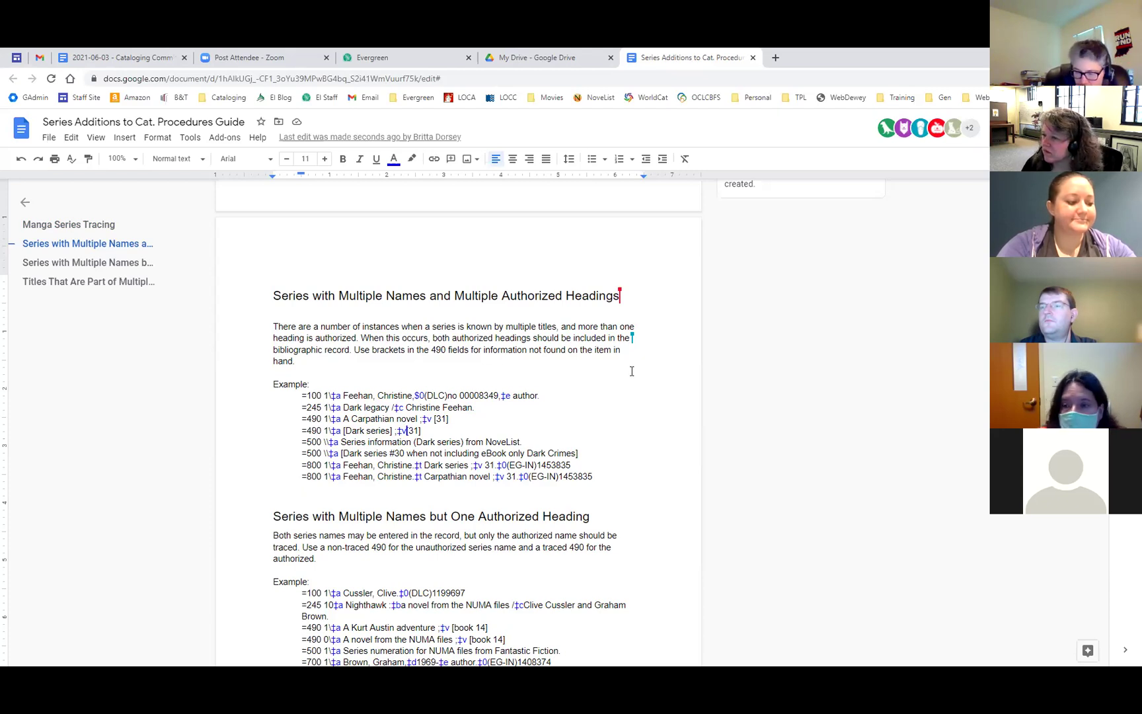
# Move the Carpathian novel 800 line above the Dark series 800 line in the multiple authorized headings example
pyautogui.scroll(-3, 749, 357)
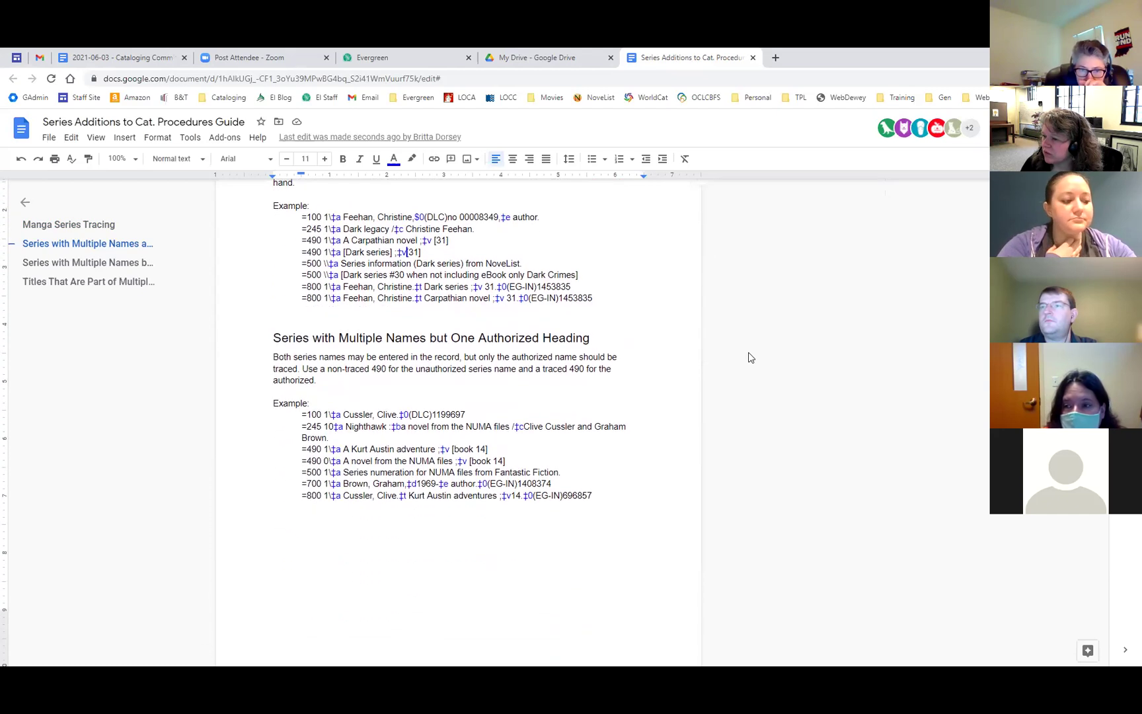
pyautogui.scroll(2, 750, 357)
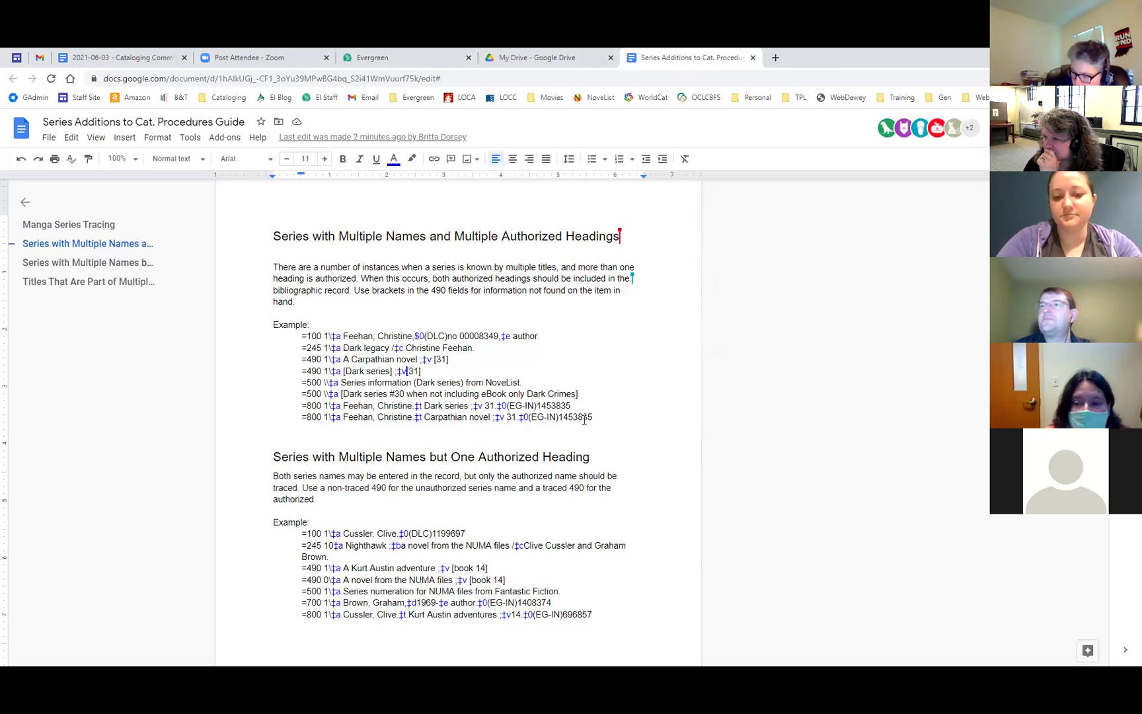
pyautogui.moveTo(597, 417); pyautogui.dragTo(305, 416)
pyautogui.press('BackSpace')
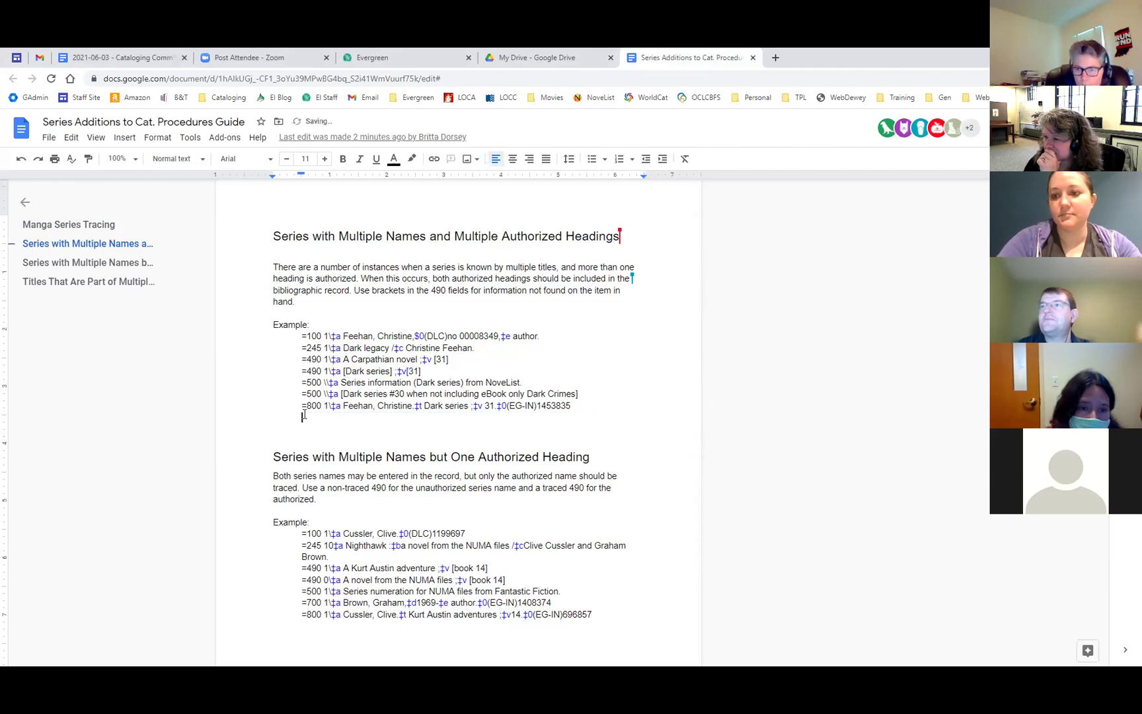
pyautogui.press('BackSpace')
pyautogui.press('Up')
pyautogui.press('Return')
pyautogui.write('=800 1\\‡a Feehan, Christine.‡t Carpathian novel ;‡v 31.‡0(EG-IN)1453835')
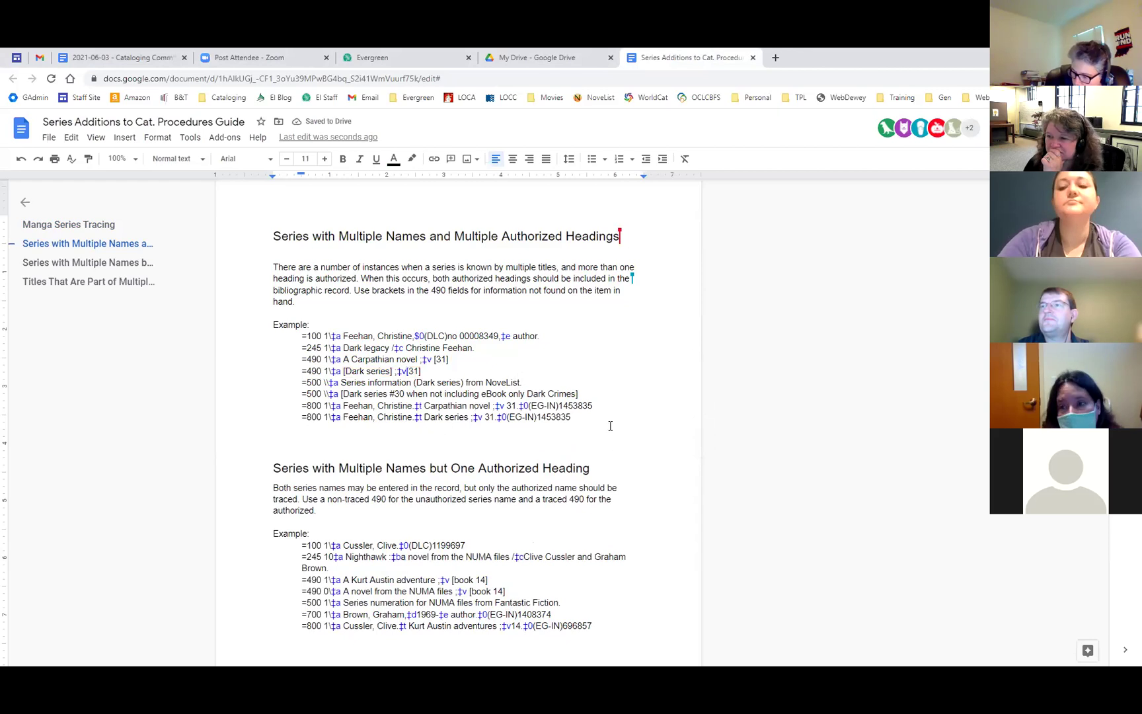
# Resolve the "Link to section" comment on "[Tracing a series]" in the Titles That Are Part of Multiple Series section
pyautogui.scroll(-8, 663, 427)
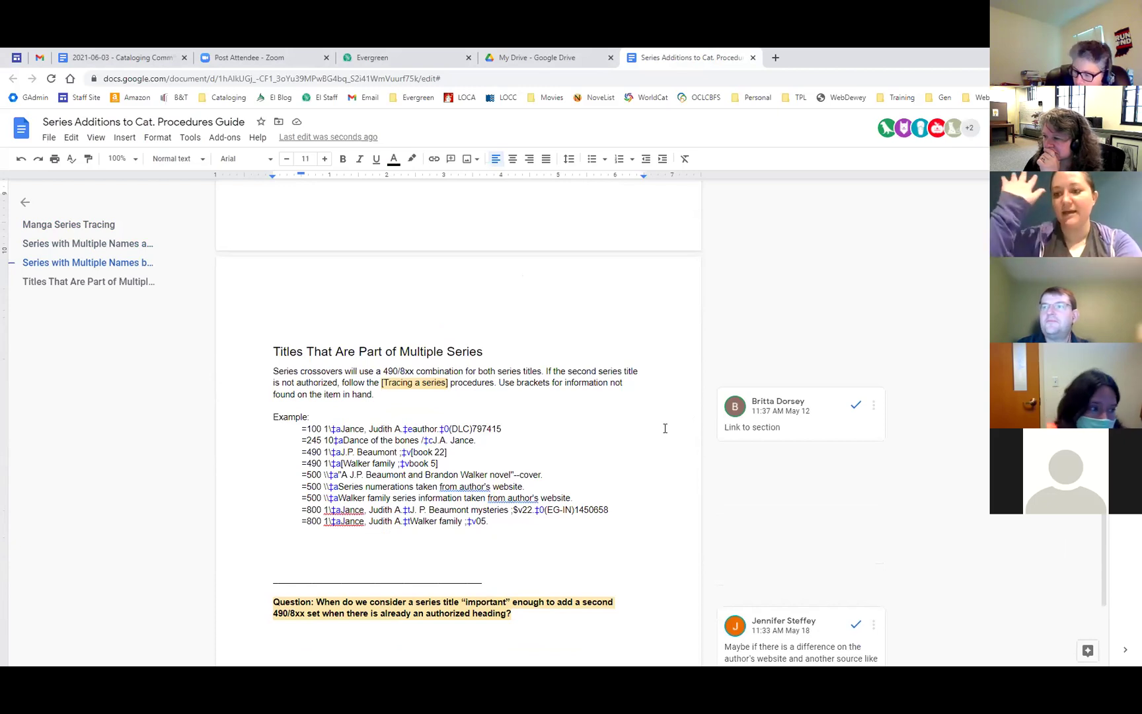
pyautogui.scroll(7, 666, 428)
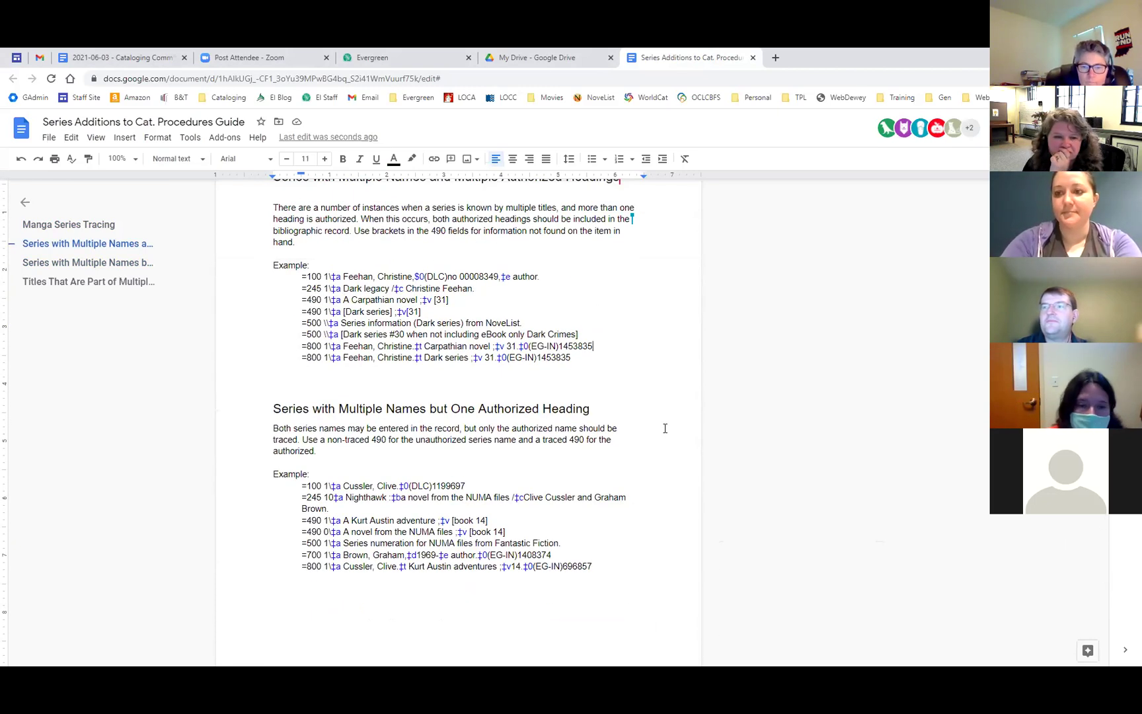
pyautogui.click(700, 398)
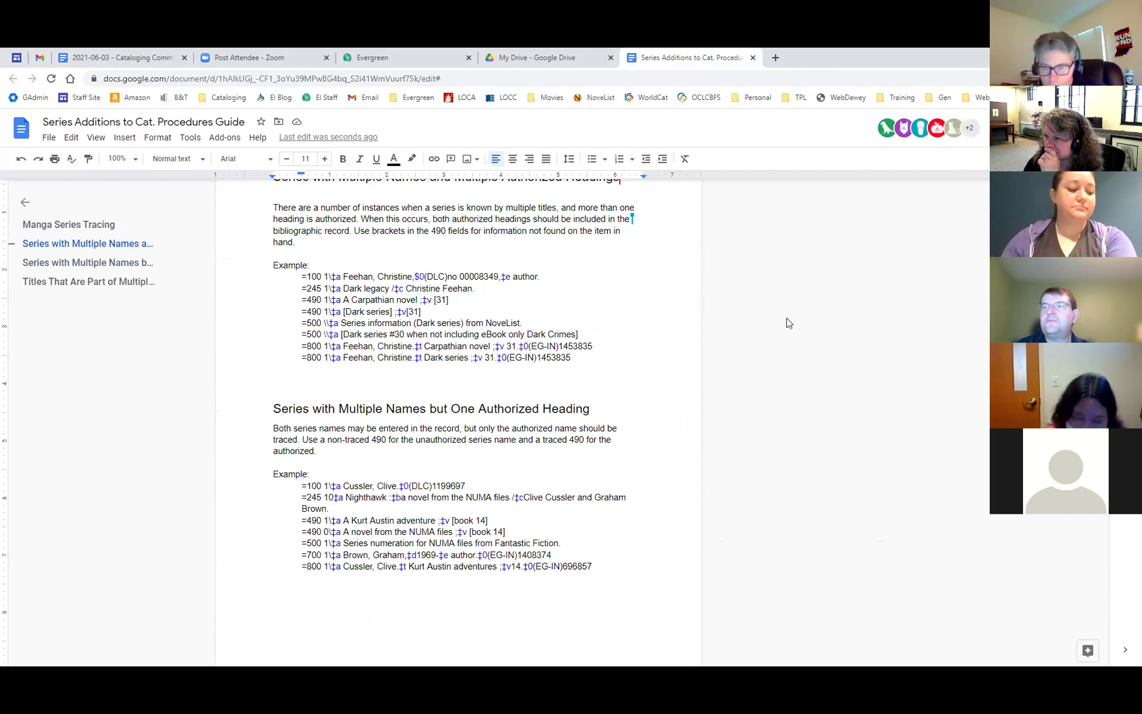
pyautogui.scroll(1, 786, 323)
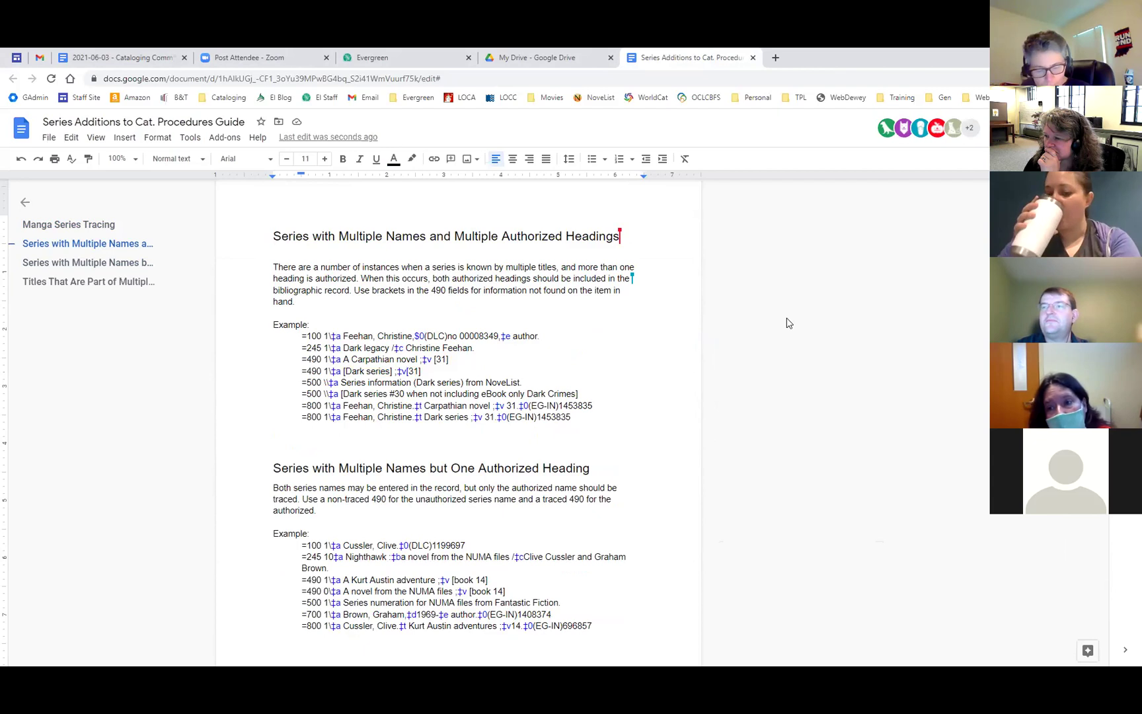
pyautogui.scroll(-10, 787, 323)
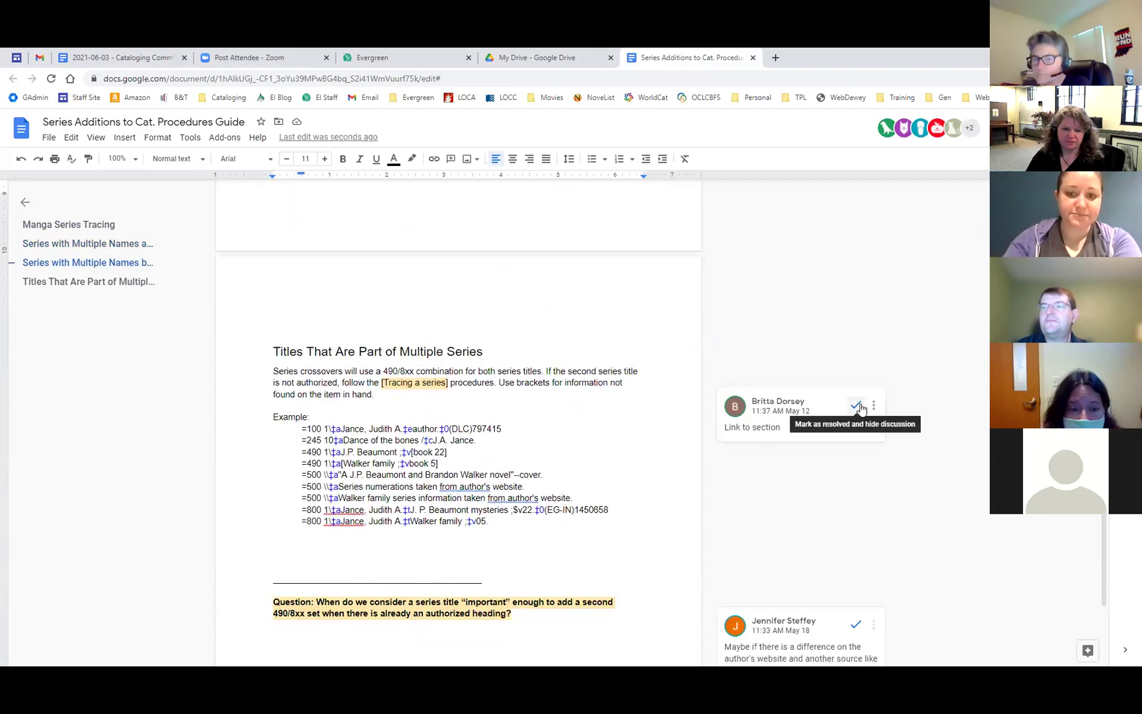
pyautogui.click(856, 406)
# Resolve both comments on the closing question about "important" series titles and delete the question with its divider line
pyautogui.scroll(-2, 874, 453)
pyautogui.scroll(-1, 874, 453)
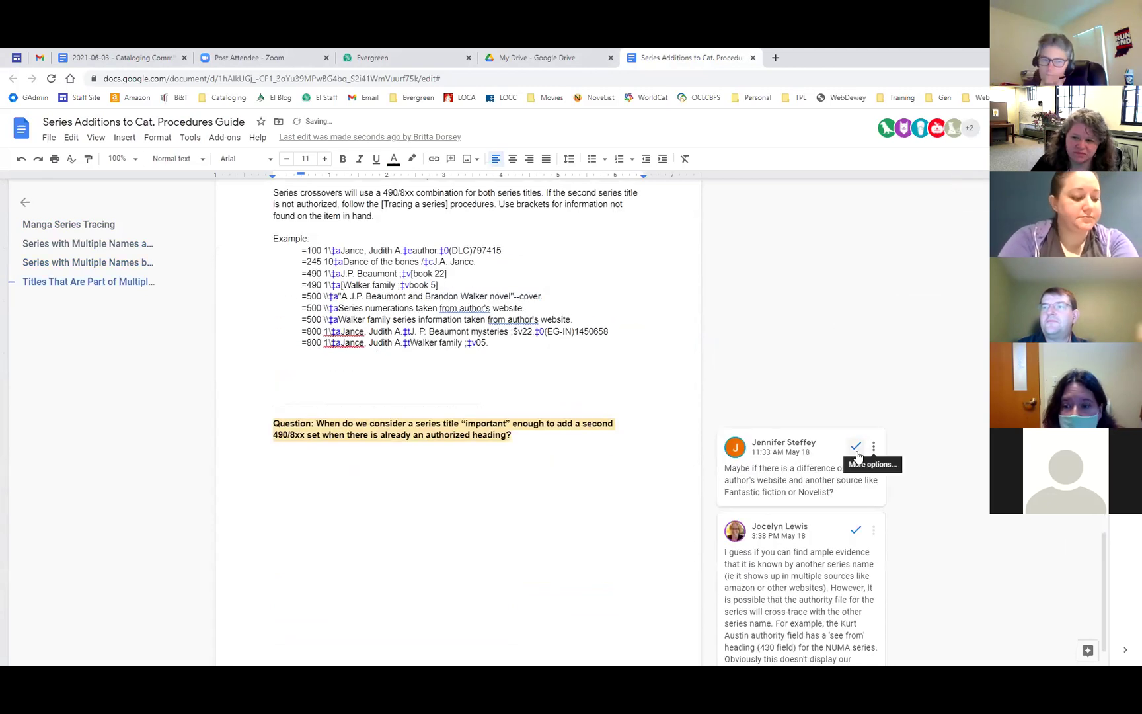
pyautogui.click(855, 445)
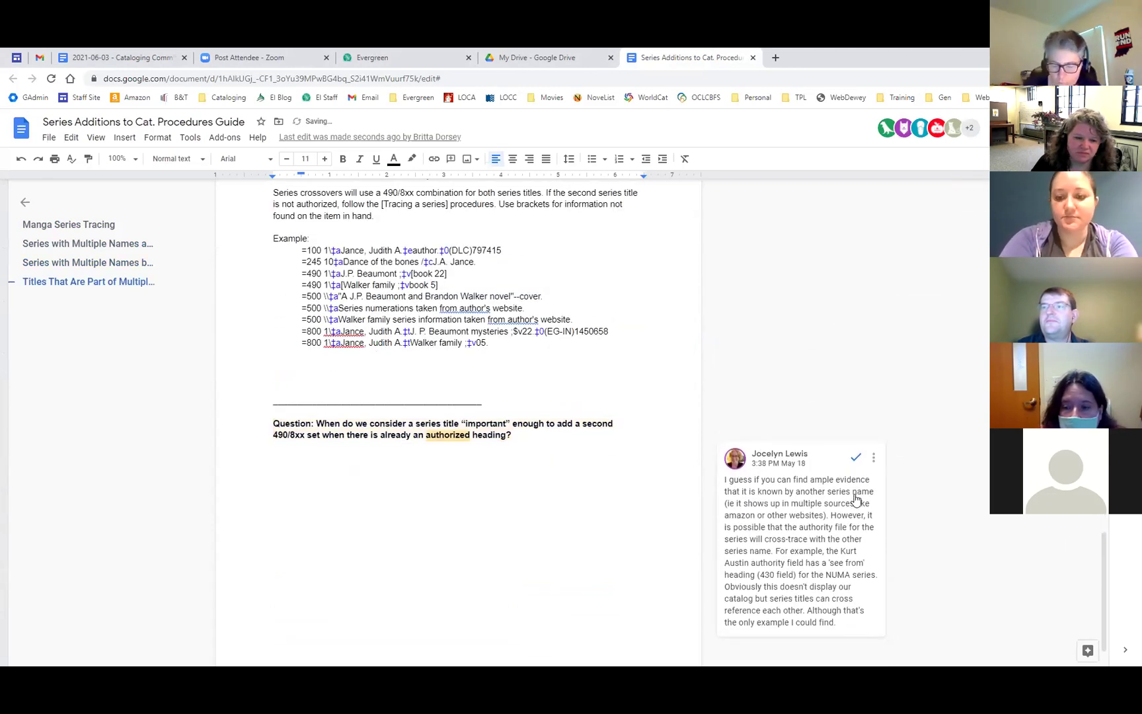
pyautogui.click(856, 457)
pyautogui.moveTo(513, 435); pyautogui.dragTo(225, 390)
pyautogui.press('BackSpace')
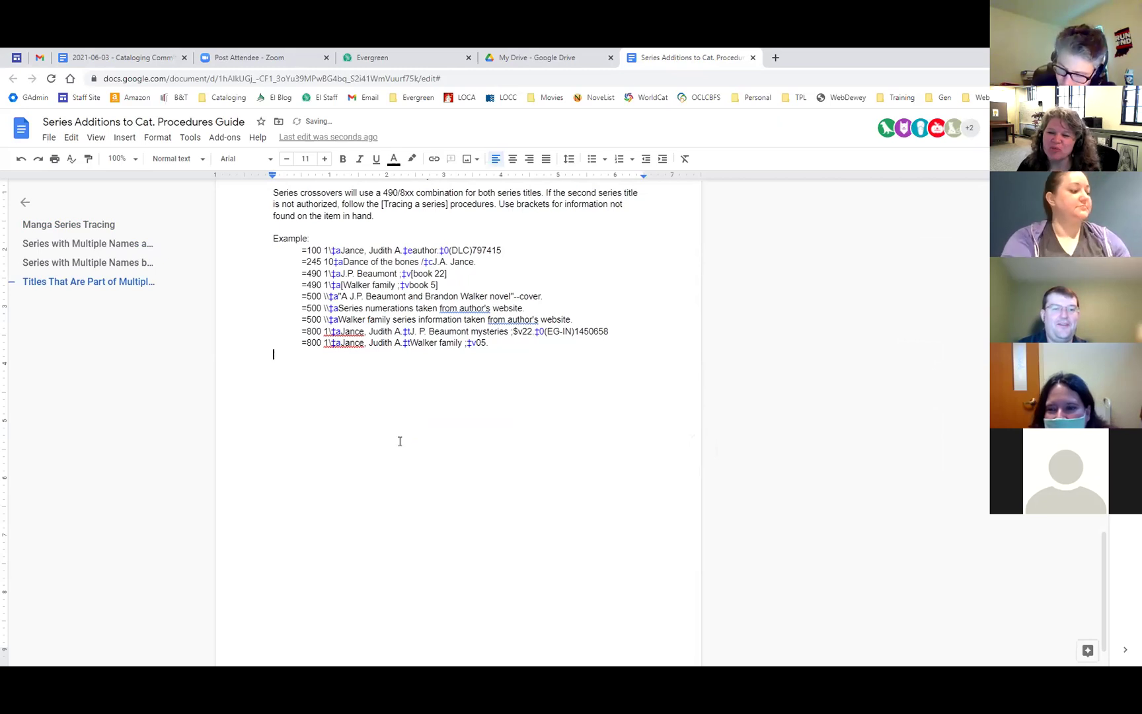
# Resolve the comment about Evergreen recognizing 430s and delete the highlighted Keyword or Title search recommendation under Manga Series Tracing
pyautogui.scroll(5, 740, 428)
pyautogui.scroll(15, 739, 428)
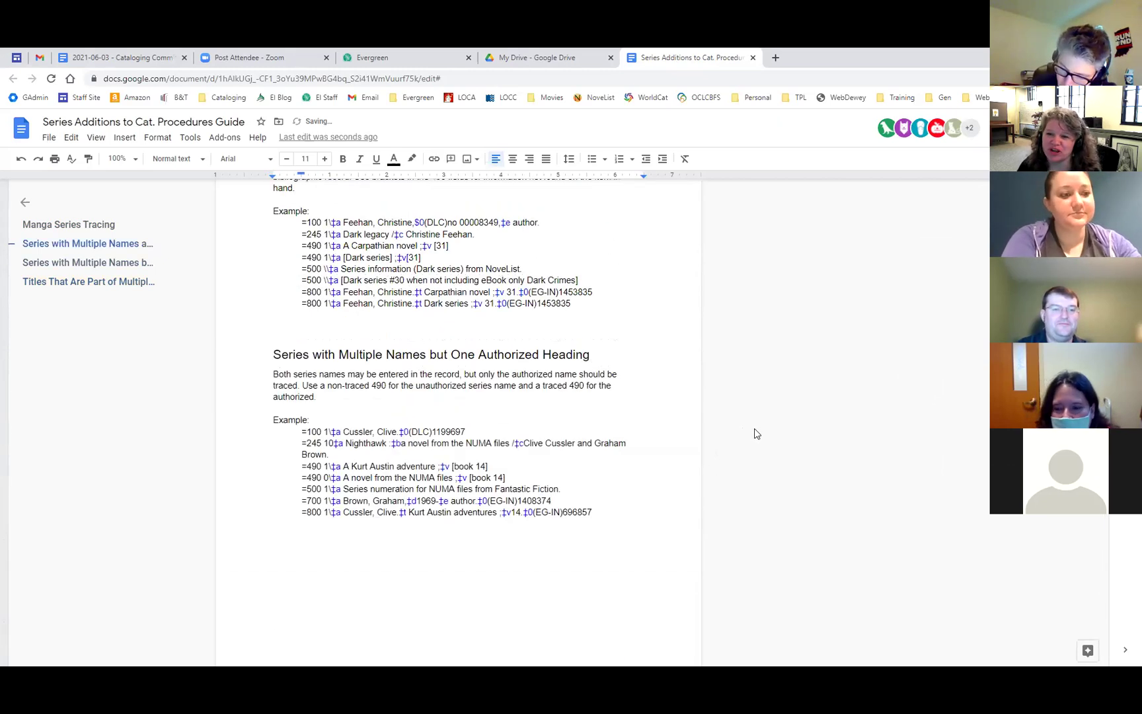
pyautogui.scroll(2, 785, 435)
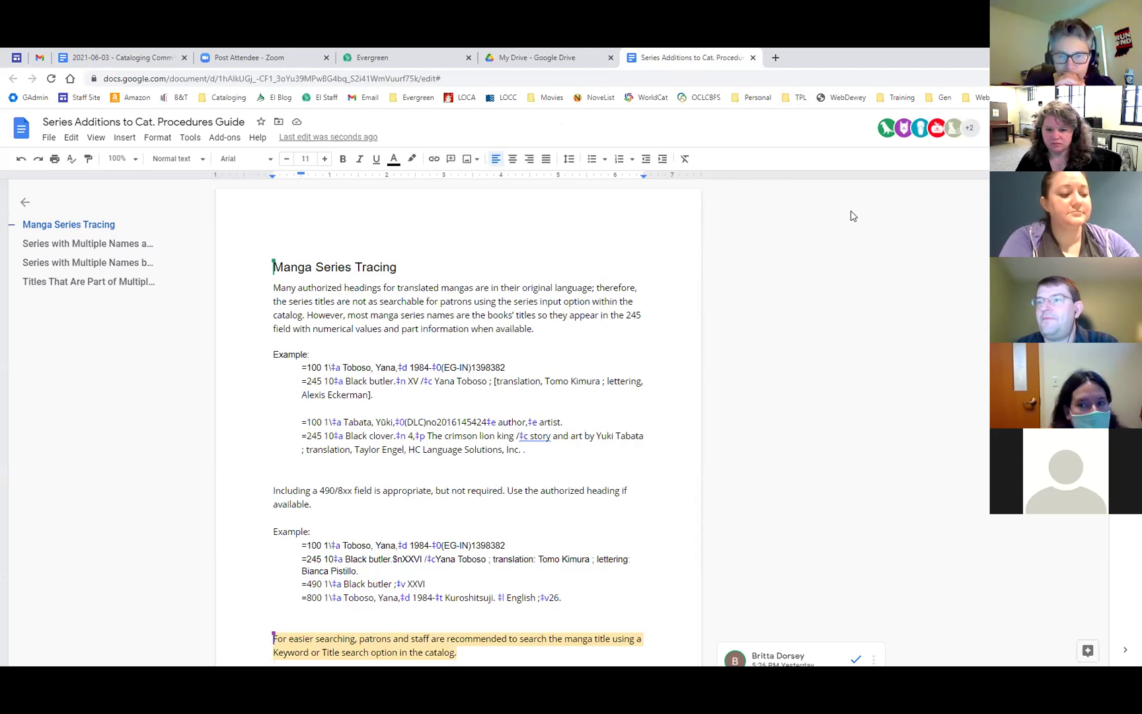
pyautogui.scroll(-1, 852, 216)
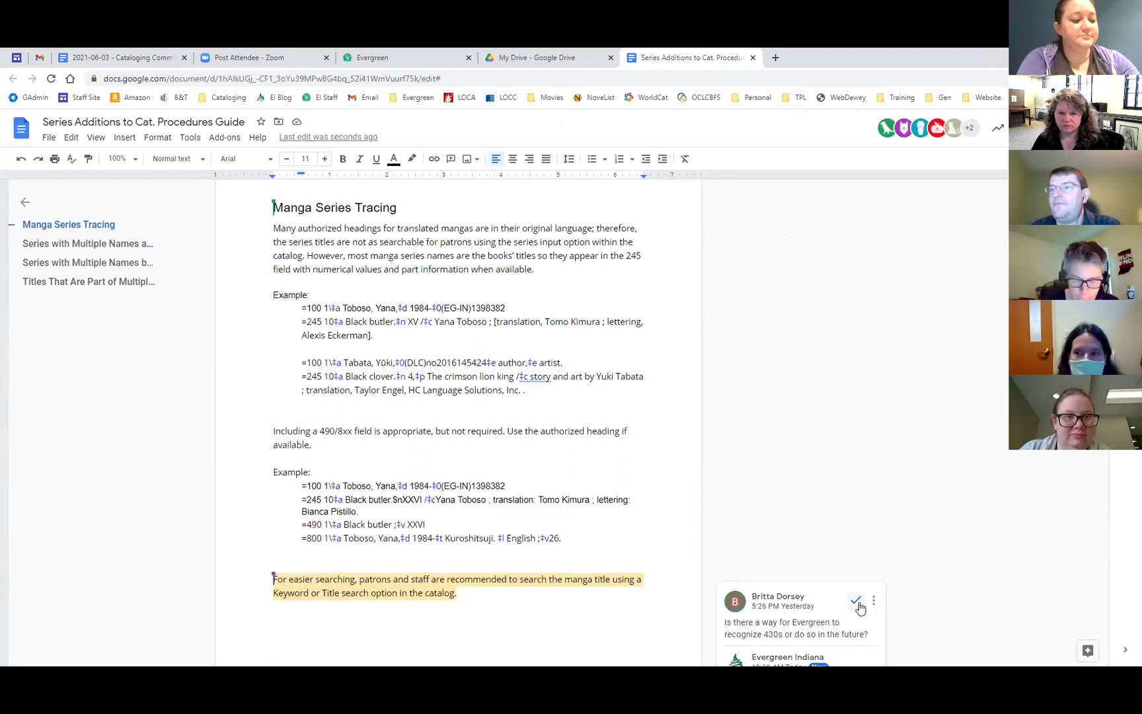
pyautogui.click(857, 604)
pyautogui.moveTo(471, 598); pyautogui.dragTo(280, 582)
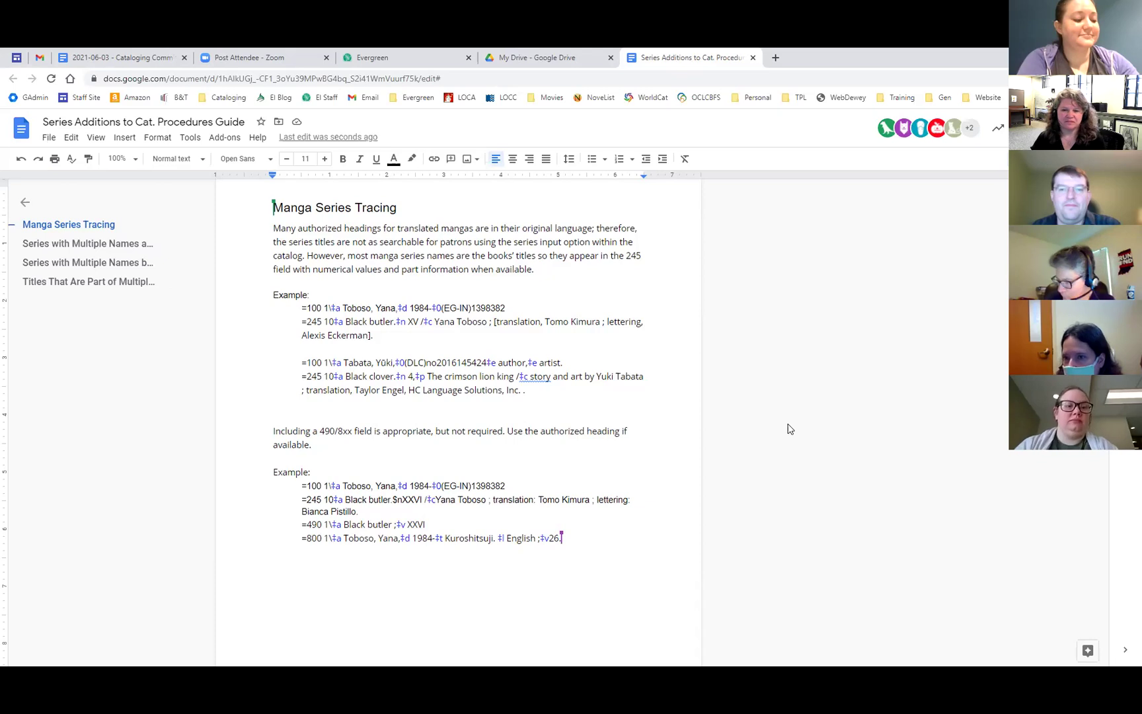
# Copy the Carpathian novel 800 line into the blank space below the Titles That Are Part of Multiple Series example
pyautogui.scroll(2, 788, 429)
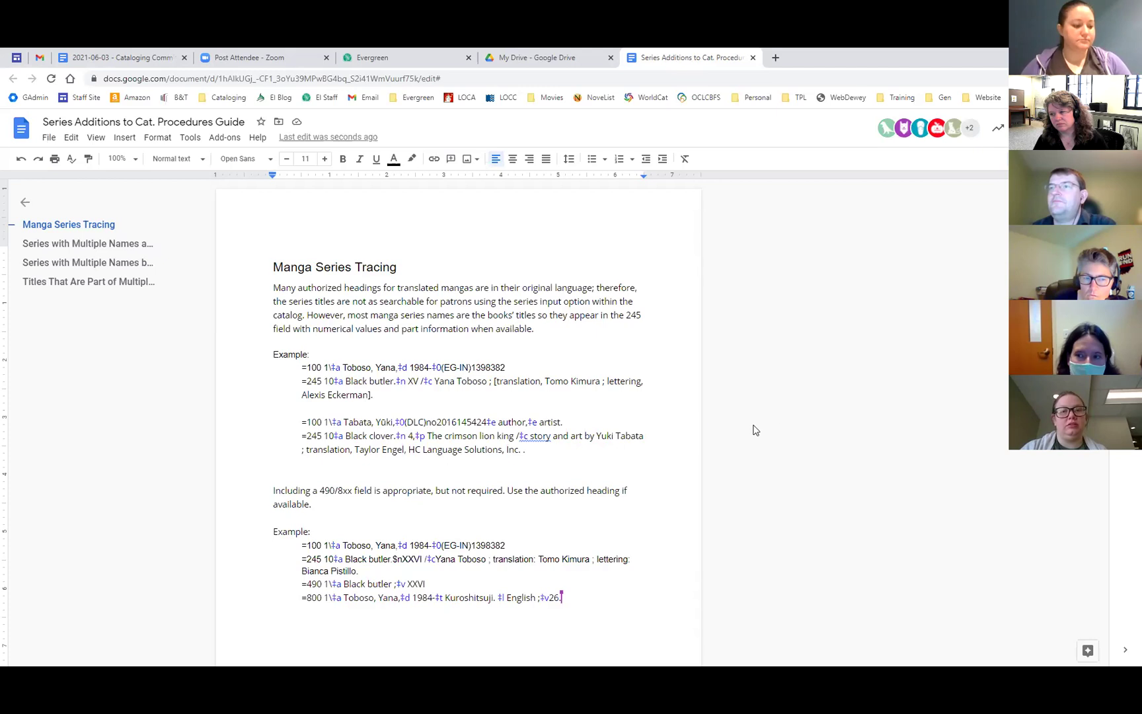
pyautogui.scroll(-2, 759, 434)
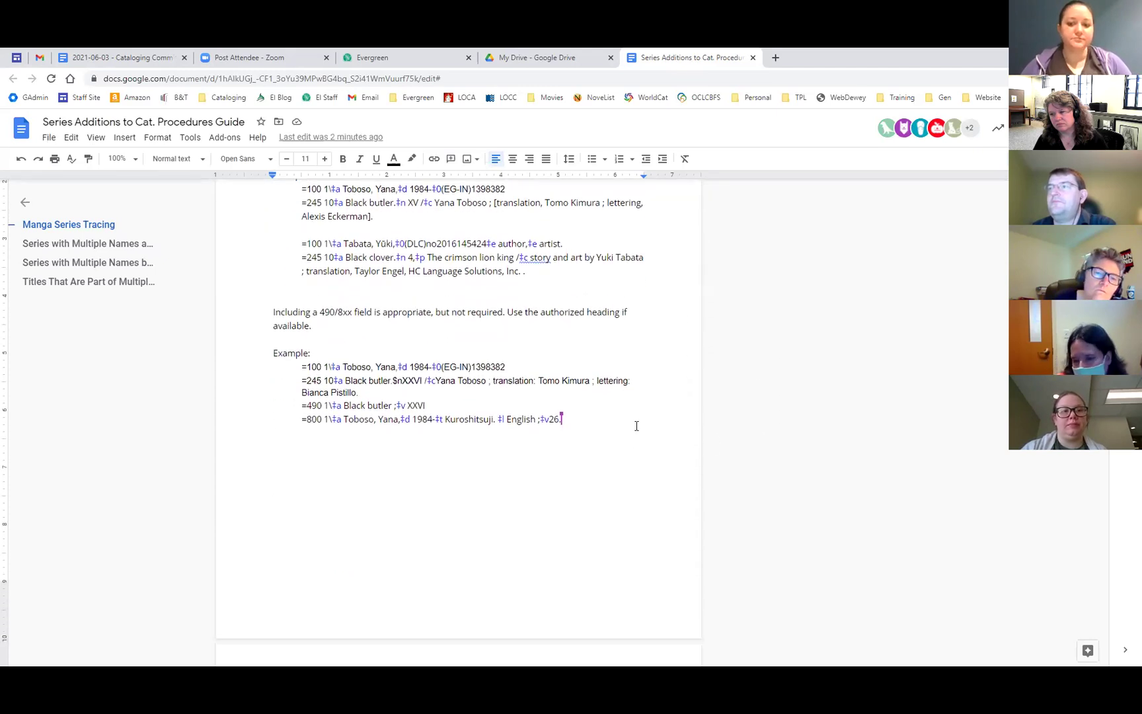
pyautogui.scroll(3, 636, 420)
pyautogui.scroll(-10, 637, 419)
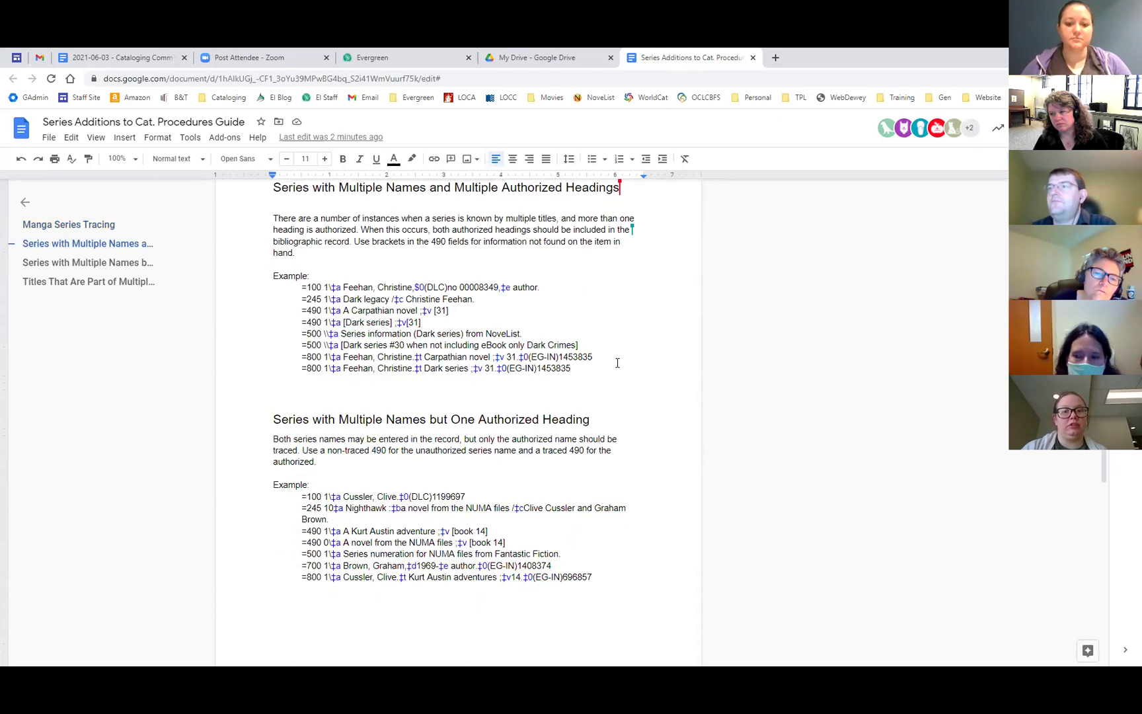
pyautogui.click(610, 357)
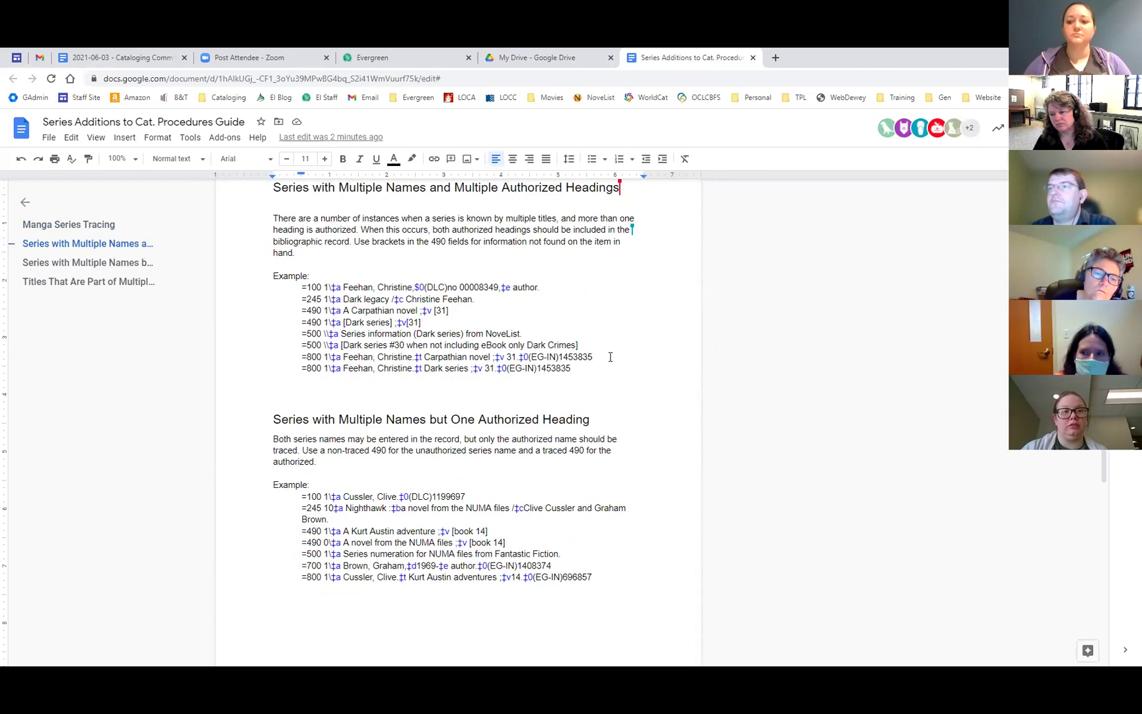
pyautogui.tripleClick(610, 357)
pyautogui.scroll(-15, 610, 357)
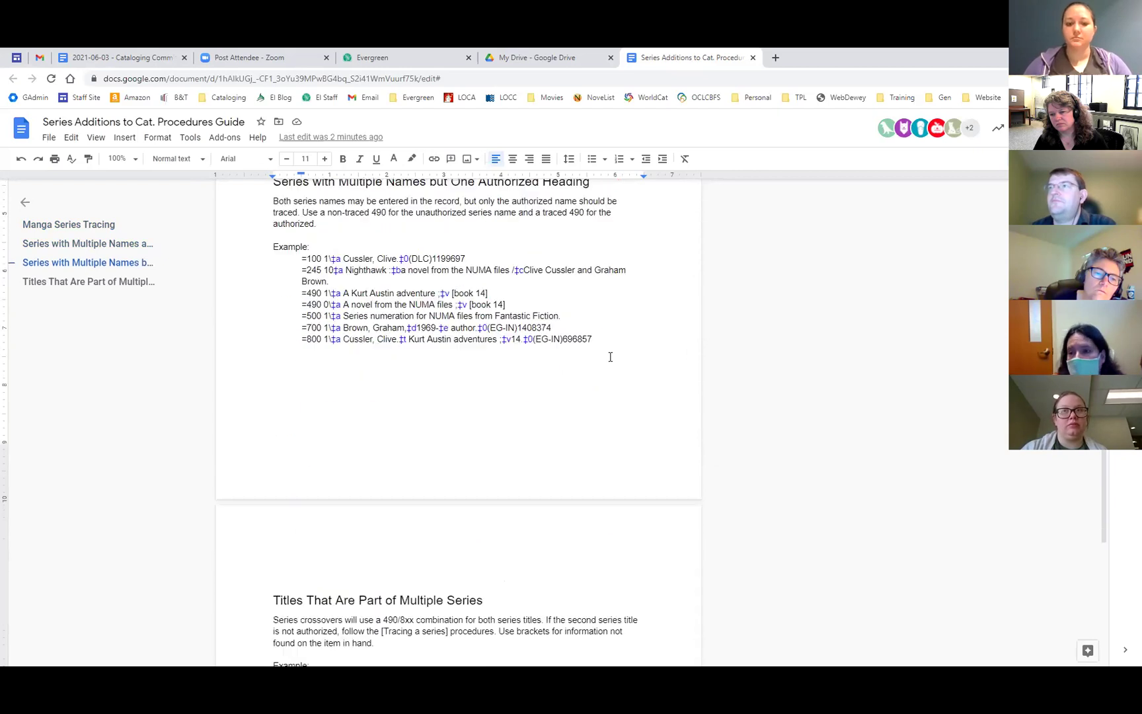
pyautogui.click(633, 389)
pyautogui.write('=800 1\\‡a Feehan, Christine.‡t Carpathian novel ;‡v 31.‡0(EG-IN)1453835')
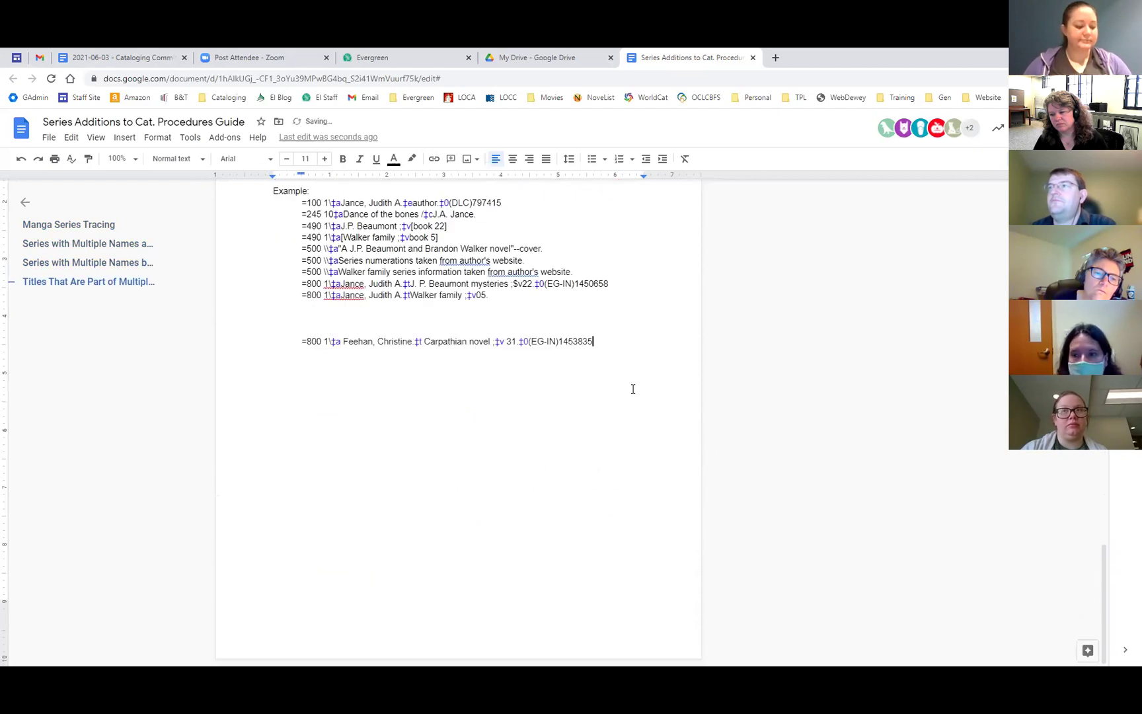
# Remove the ‡0 subfield and the period before it from the copied 800 line, ending it at "31"
pyautogui.hotkey('shift', 'Left')
pyautogui.hotkey('shift', 'Left')
pyautogui.hotkey('shift', 'Left')
pyautogui.hotkey('shift', 'Left')
pyautogui.hotkey('shift', 'Left')
pyautogui.hotkey('shift', 'Left')
pyautogui.hotkey('shift', 'Left')
pyautogui.hotkey('shift', 'Left')
pyautogui.hotkey('shift', 'Left')
pyautogui.hotkey('shift', 'Left')
pyautogui.hotkey('shift', 'Left')
pyautogui.hotkey('shift', 'Left')
pyautogui.hotkey('shift', 'Left')
pyautogui.hotkey('shift', 'Left')
pyautogui.hotkey('shift', 'Left')
pyautogui.hotkey('shift', 'Left')
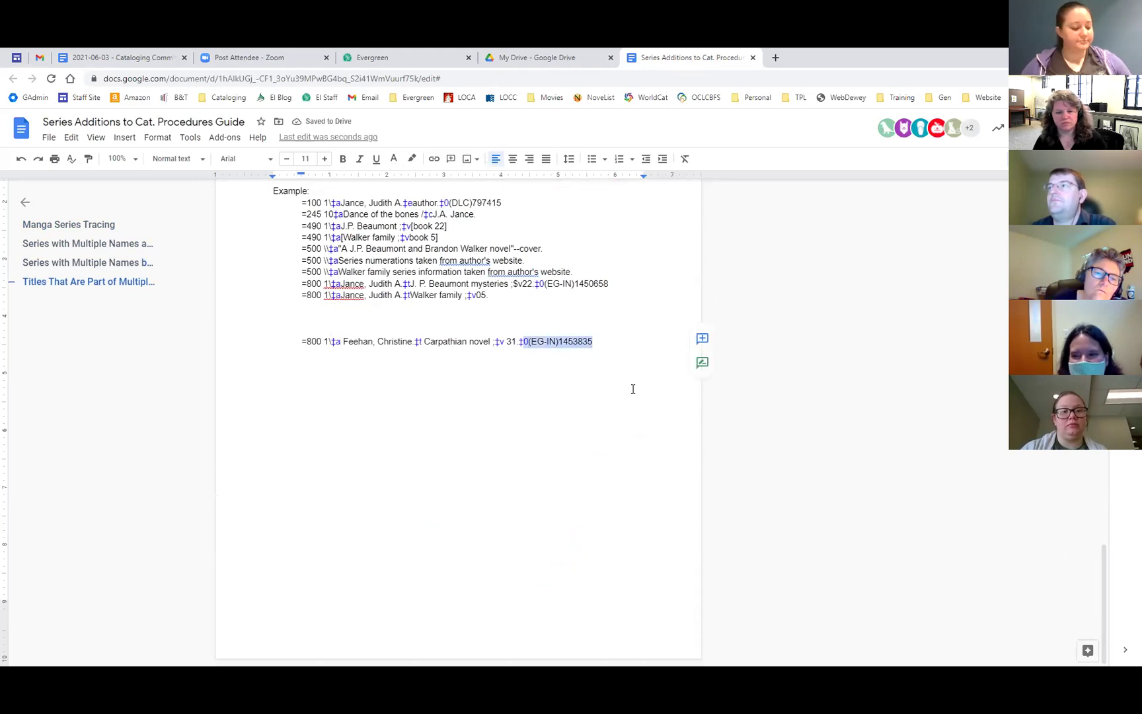
pyautogui.press('BackSpace')
# Try inserting a "$sSound rec" subfield after "Carpathian novel." in the copied 800 line, before the volume subfield
pyautogui.press('Left')
pyautogui.press('Left')
pyautogui.press('Left')
pyautogui.press('Left')
pyautogui.press('Left')
pyautogui.press('Left')
pyautogui.press('Left')
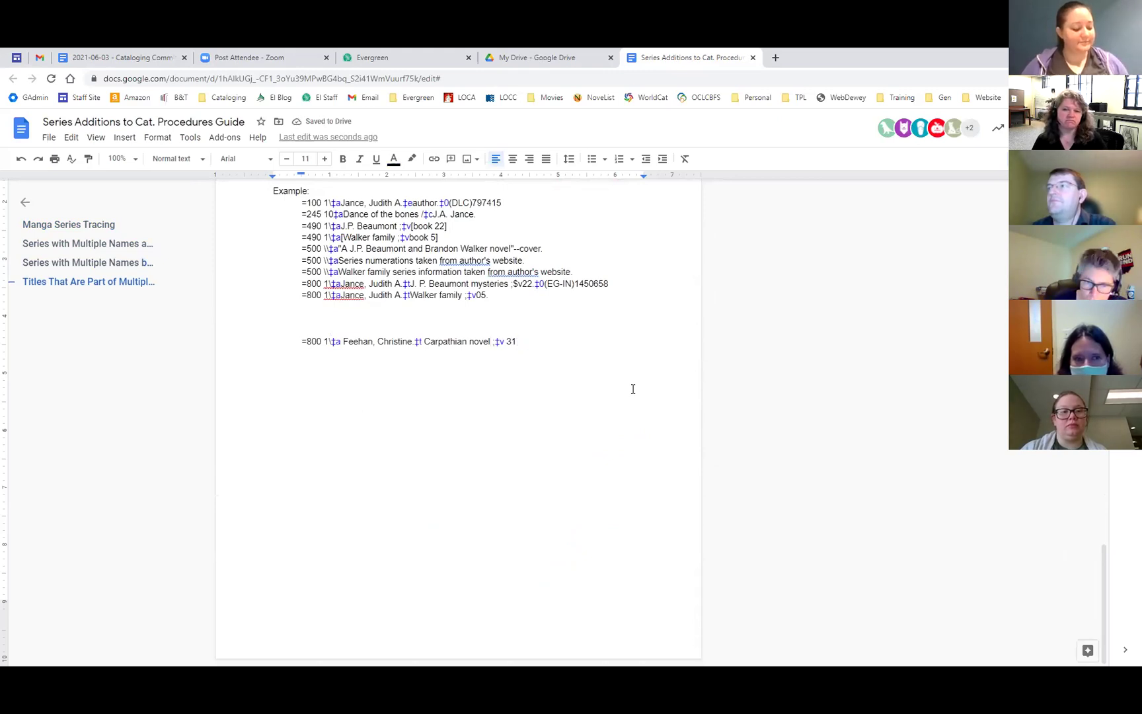
pyautogui.write('. $ss')
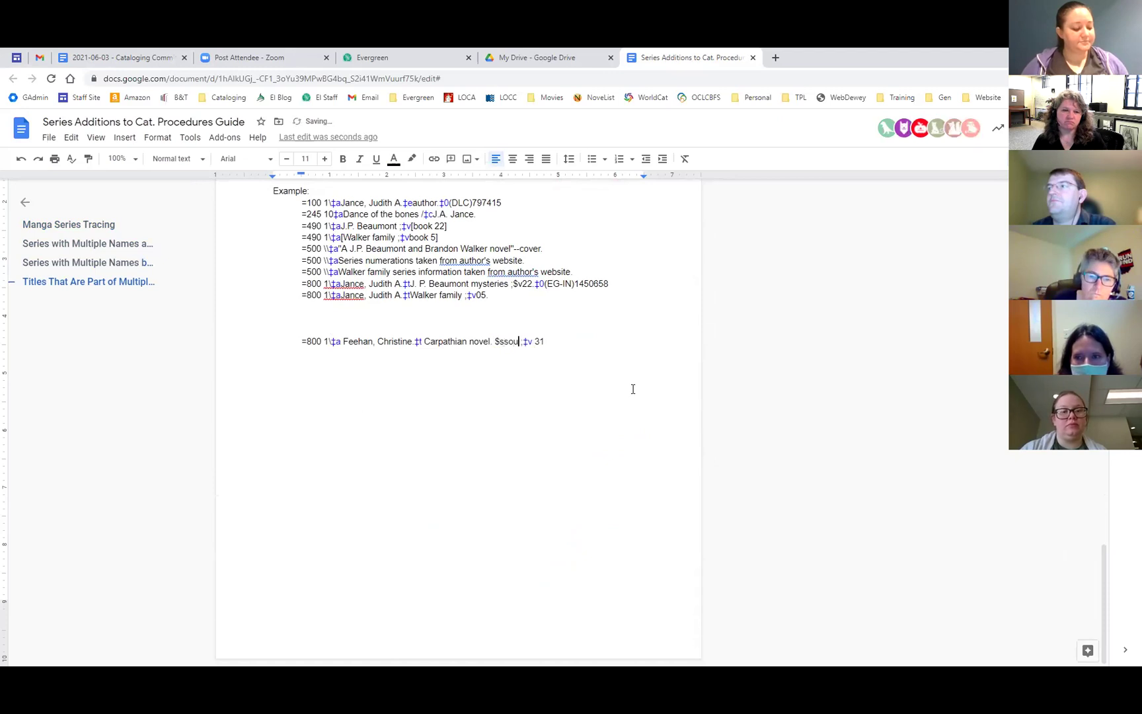
pyautogui.press('BackSpace')
pyautogui.write('Sound rec')
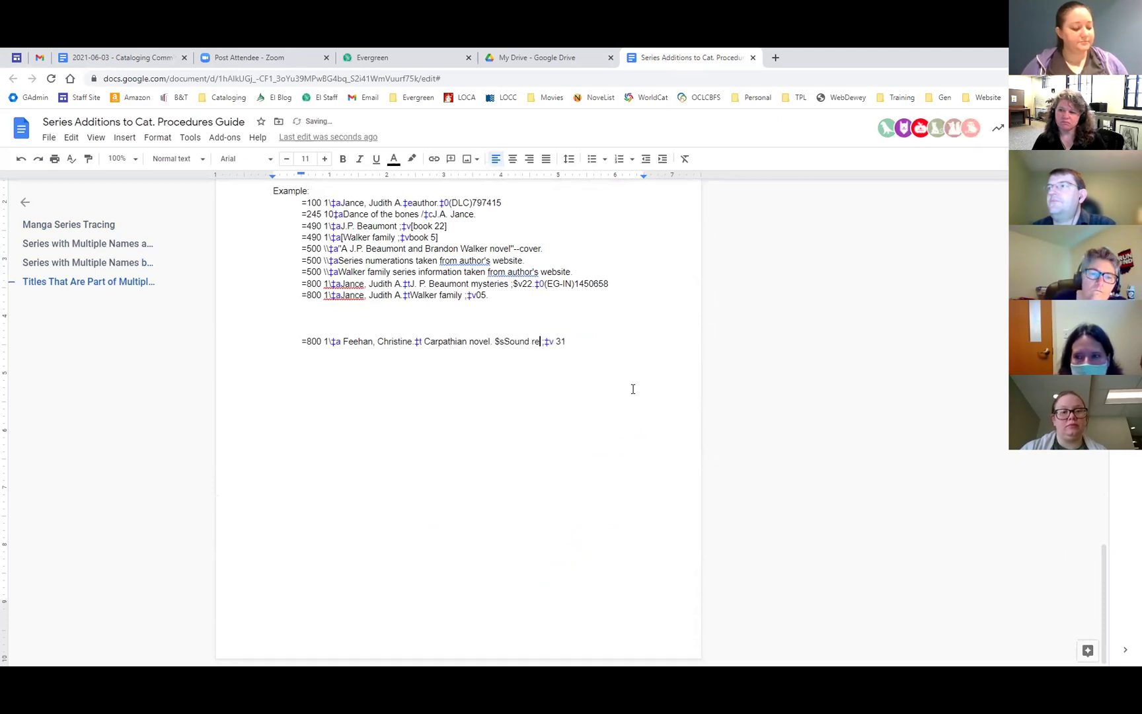
# Delete the sound recording subfield and the whole copied 800 line below the last example
pyautogui.press('BackSpace')
pyautogui.press('BackSpace')
pyautogui.press('BackSpace')
pyautogui.press('BackSpace')
pyautogui.press('BackSpace')
pyautogui.press('BackSpace')
pyautogui.press('BackSpace')
pyautogui.press('BackSpace')
pyautogui.press('BackSpace')
pyautogui.press('BackSpace')
pyautogui.press('BackSpace')
pyautogui.press('BackSpace')
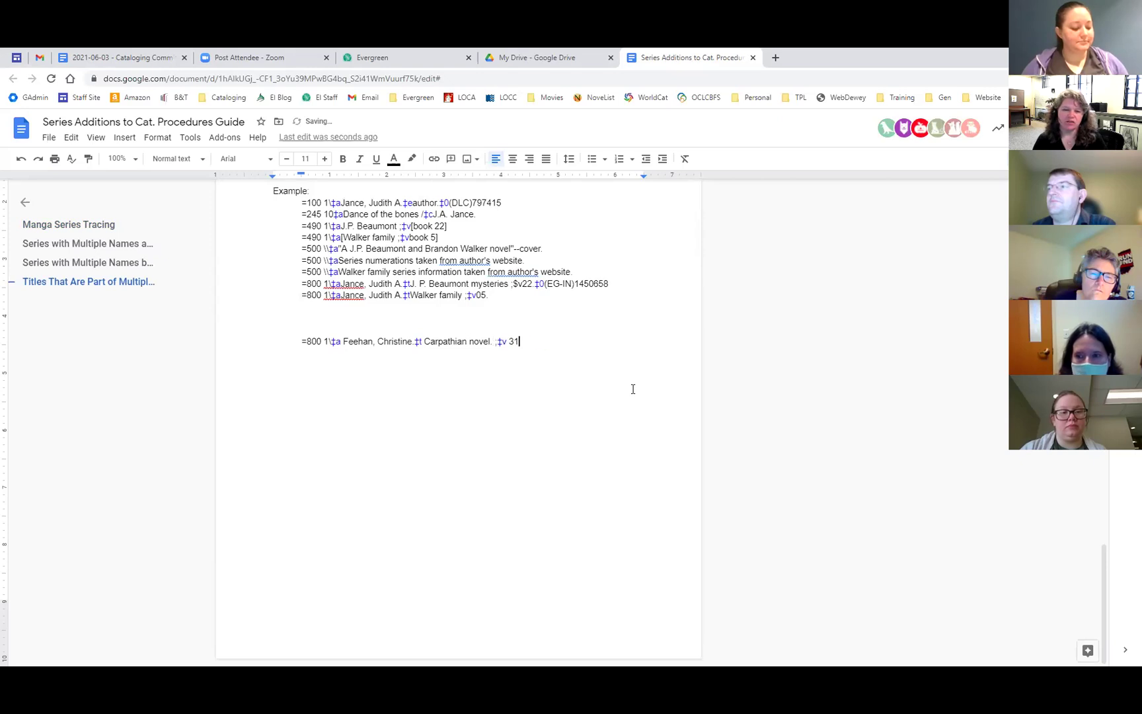
pyautogui.press('End')
pyautogui.hotkey('shift', 'Home')
pyautogui.press('BackSpace')
pyautogui.press('BackSpace')
pyautogui.press('BackSpace')
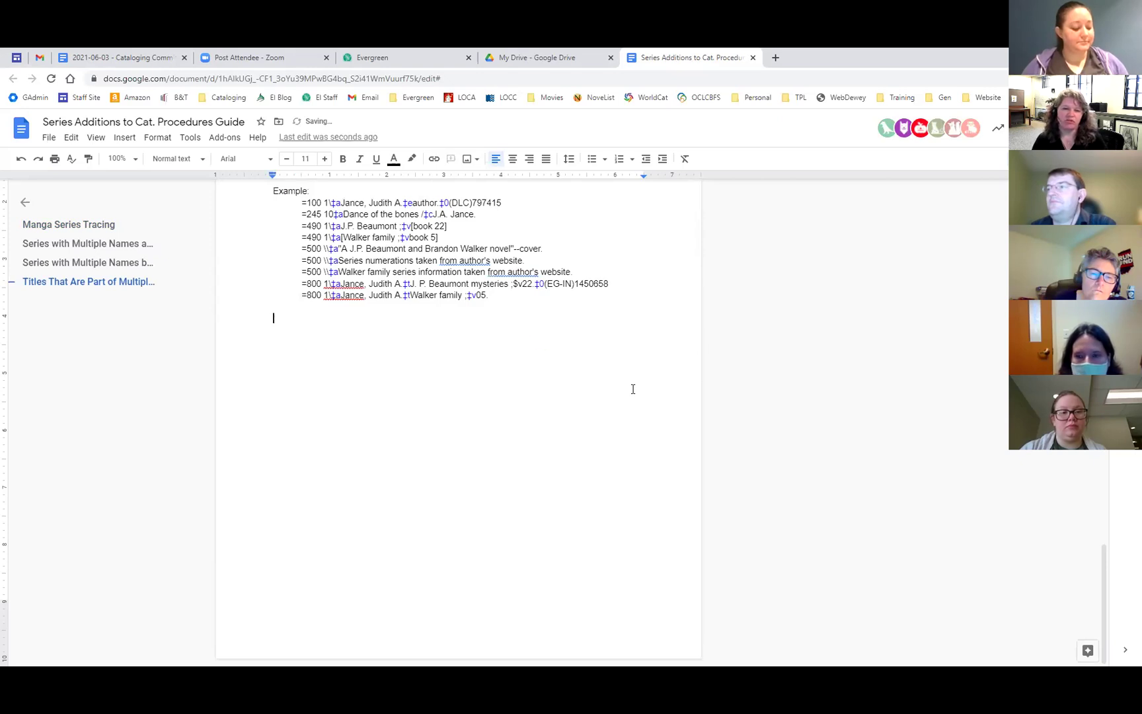
pyautogui.scroll(10, 585, 322)
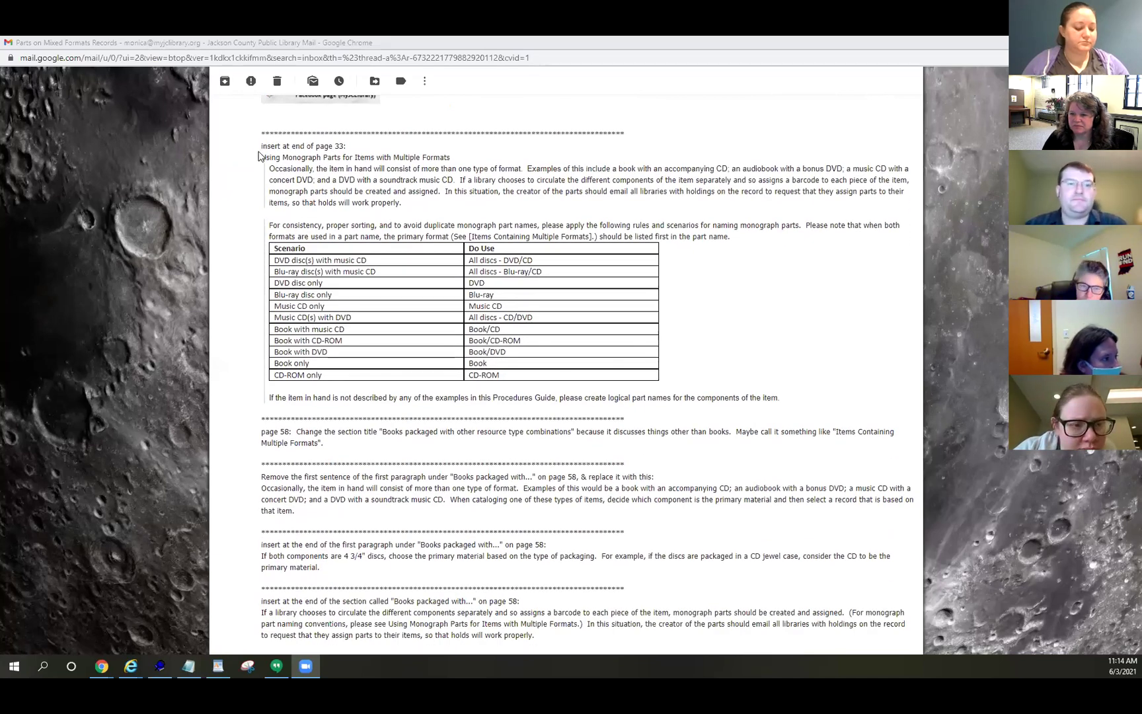
# Highlight the proposed mixed-format text in the Parts on Mixed Formats email, through the final page 58 insertion, and clear the highlight
pyautogui.moveTo(289, 192)
pyautogui.mouseDown()
pyautogui.moveTo(384, 291)
pyautogui.moveTo(462, 495)
pyautogui.moveTo(490, 632)
pyautogui.moveTo(482, 486)
pyautogui.moveTo(543, 479)
pyautogui.mouseUp()
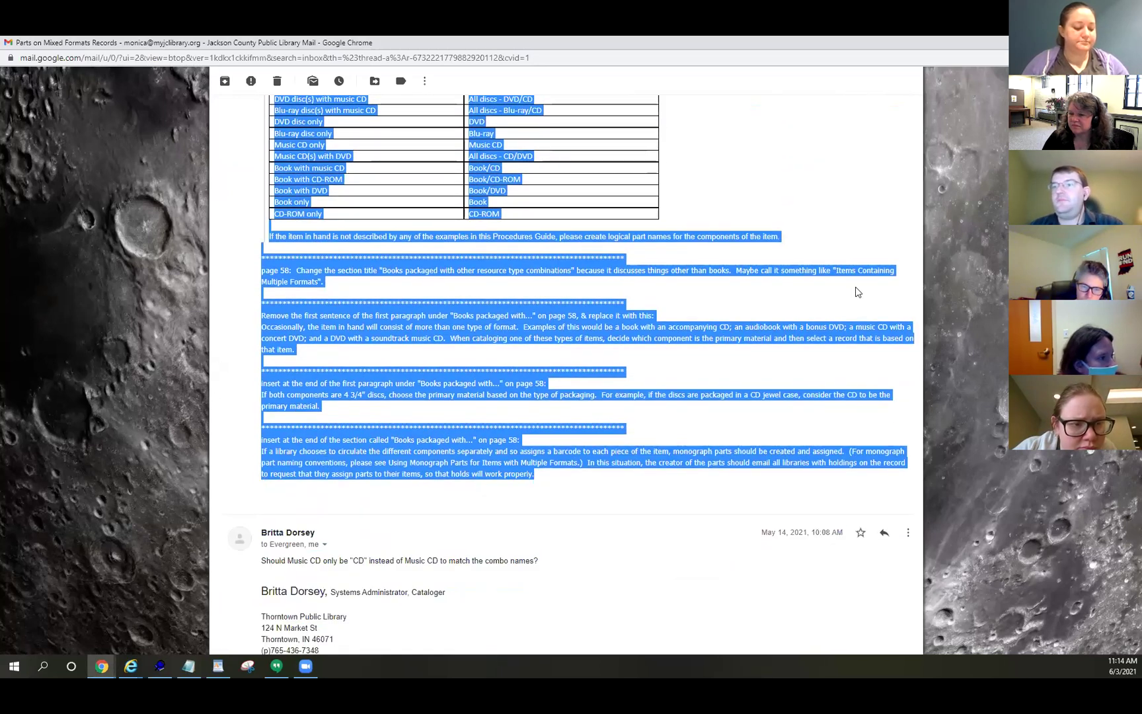
pyautogui.scroll(3, 857, 291)
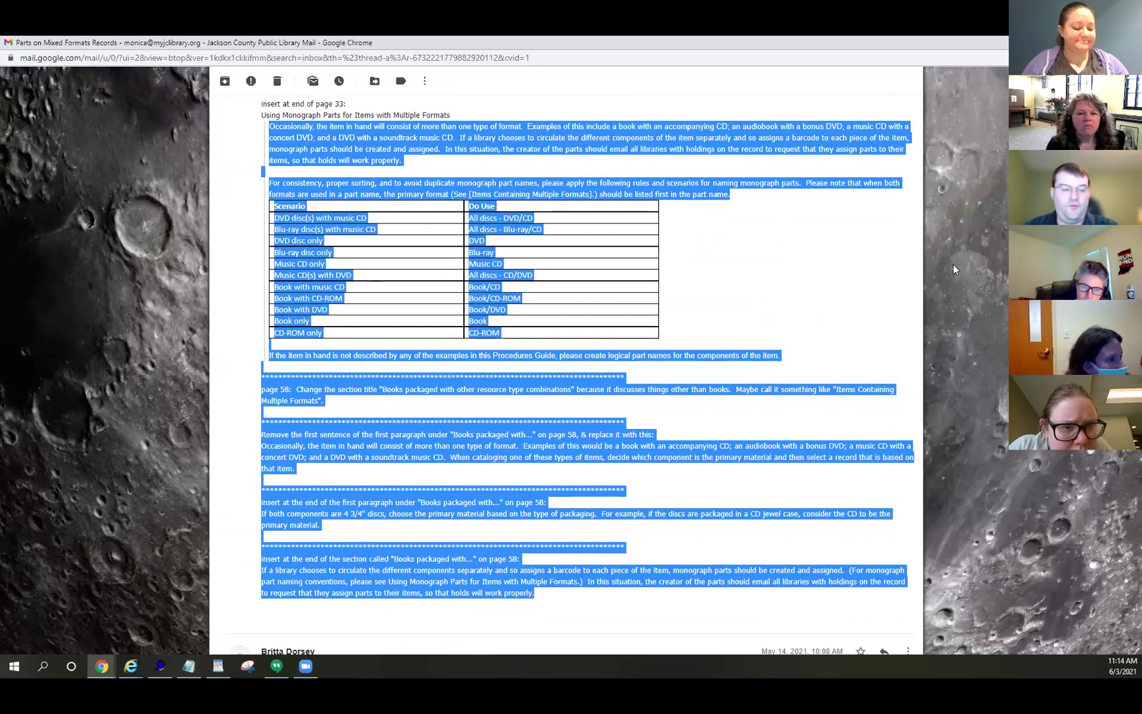
pyautogui.click(851, 273)
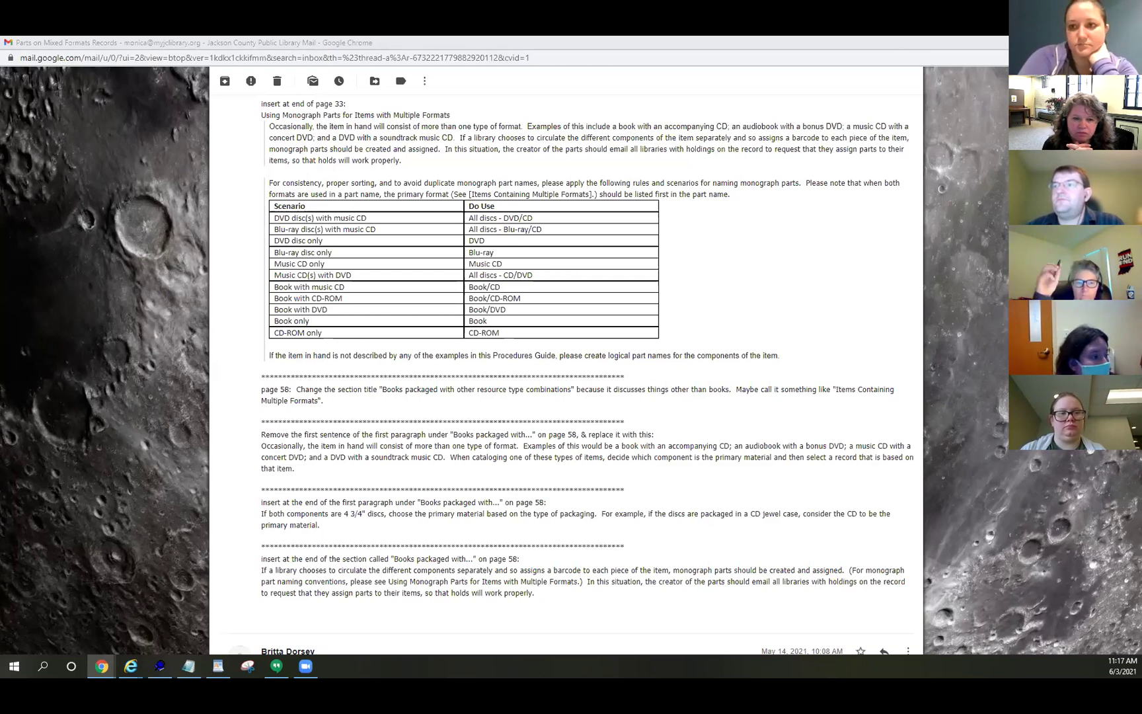
# Switch to the Audiobook Parts email and highlight the page 28 statement about emailing libraries when monograph parts are created
pyautogui.hotkey('alt', 'Tab')
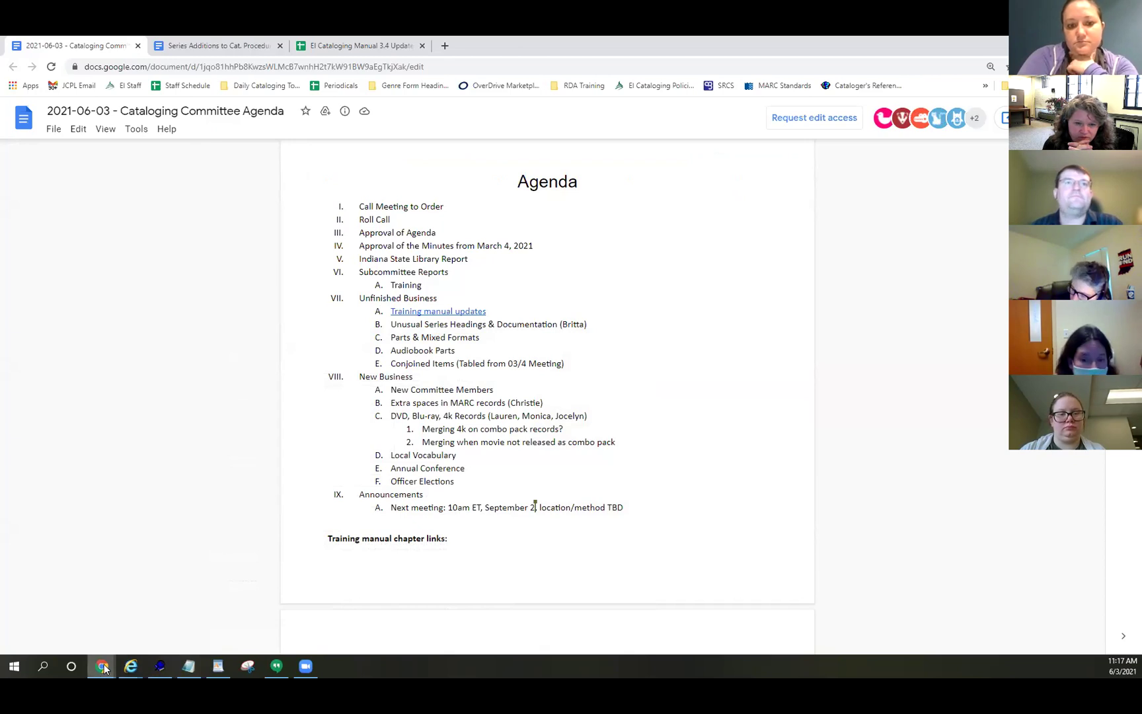
pyautogui.moveTo(112, 671)
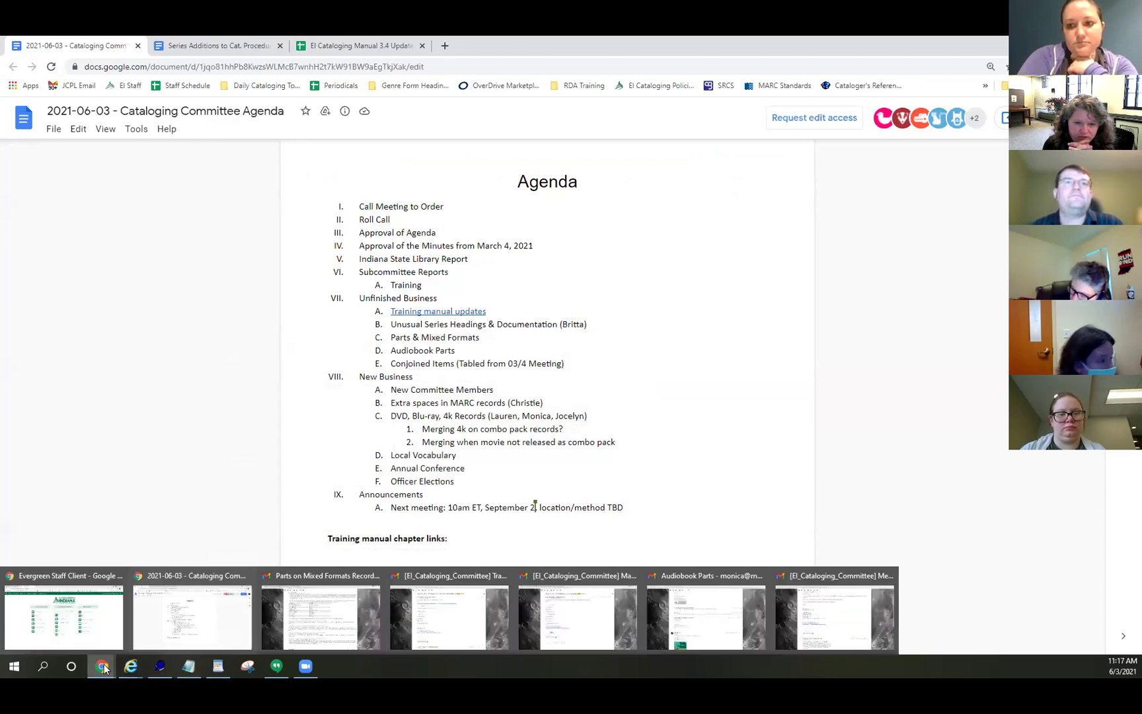
pyautogui.click(445, 615)
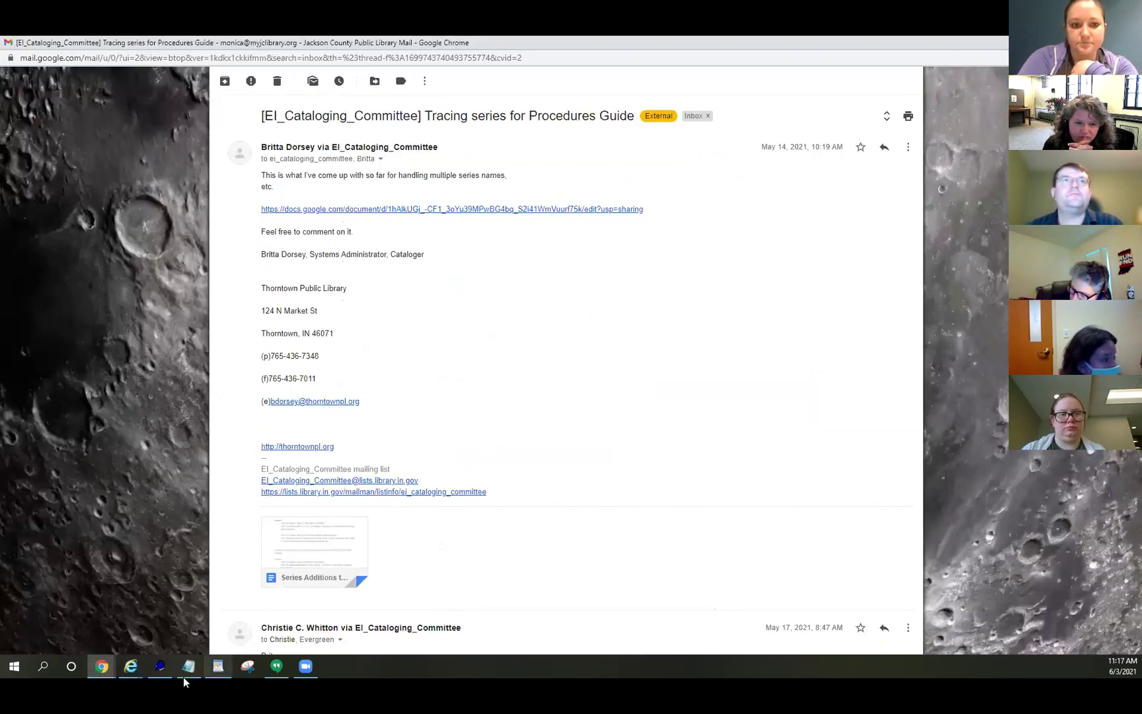
pyautogui.moveTo(102, 667)
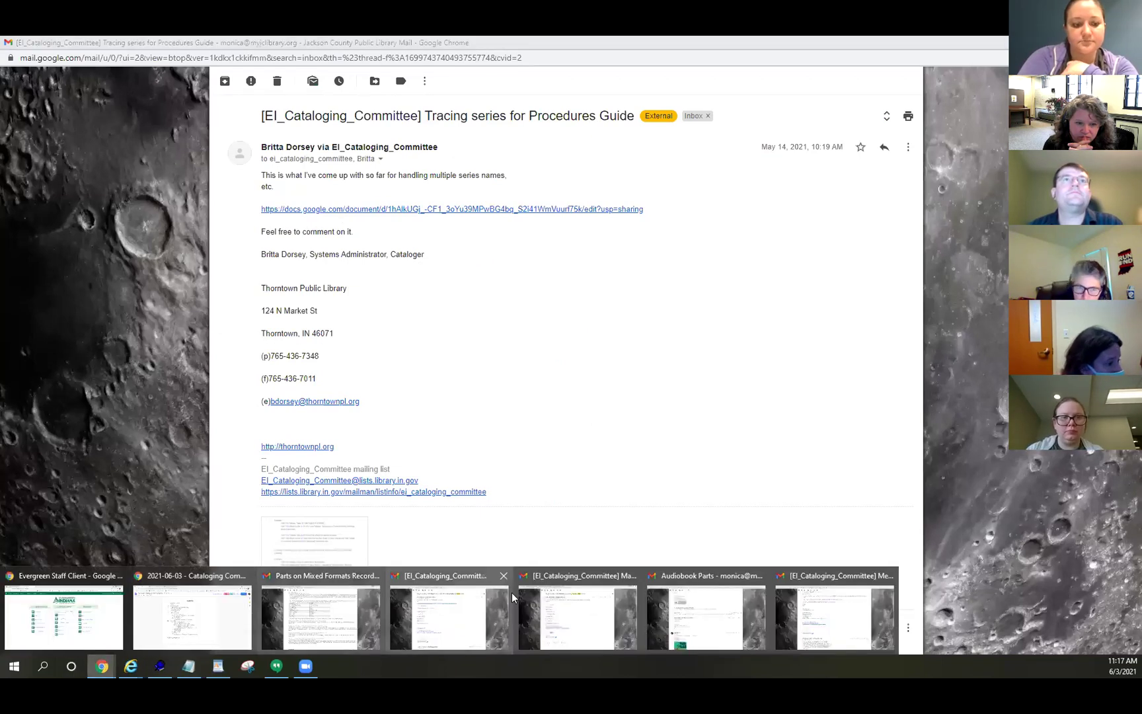
pyautogui.click(700, 614)
pyautogui.scroll(3, 703, 447)
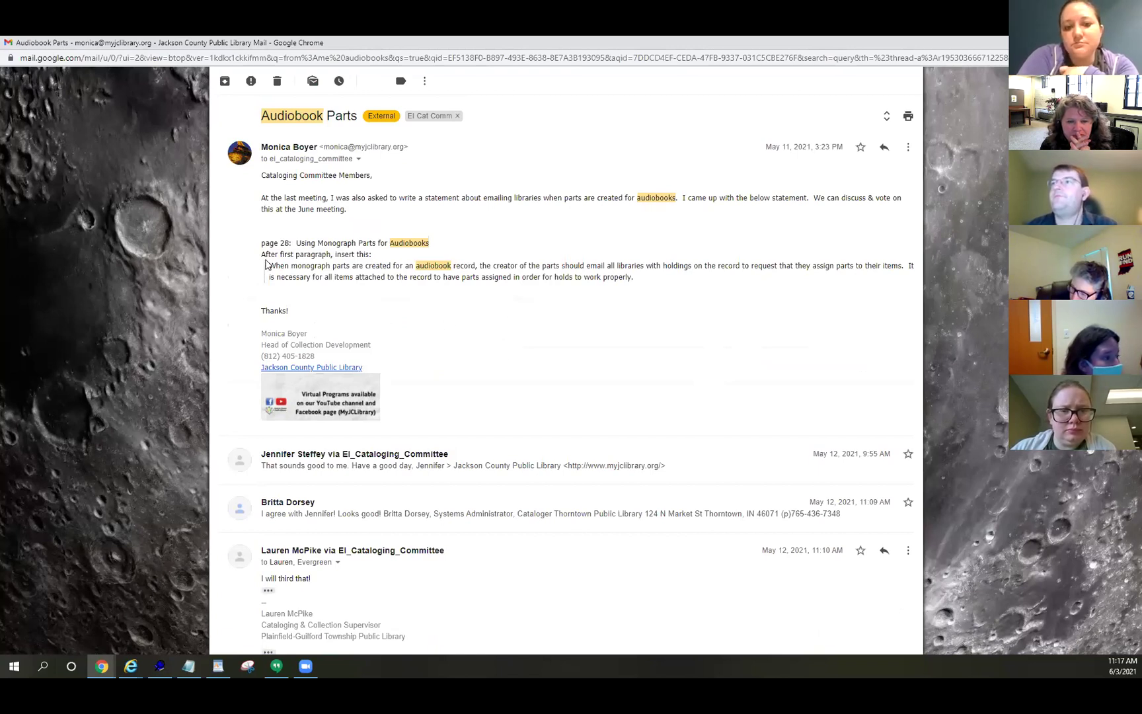
pyautogui.moveTo(271, 261); pyautogui.dragTo(646, 285)
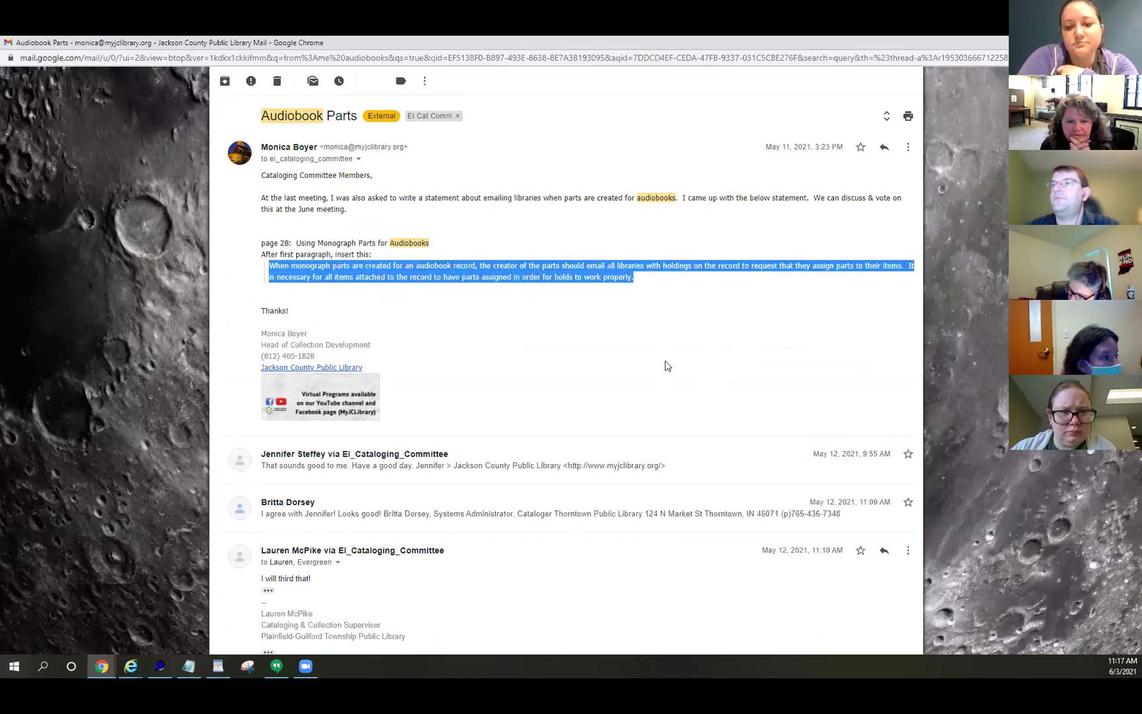